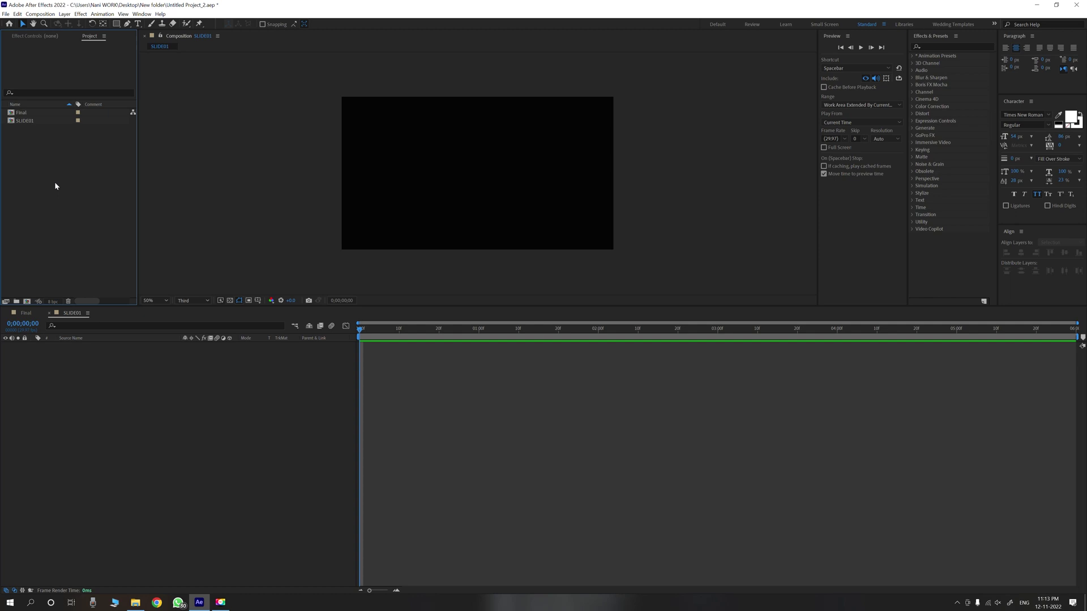
- Import Ganesh.png from the 03_FOOTAGE folder in File Explorer and add it as a layer in the SLIDE01 composition
{"action": "left_click", "coordinate": [14, 121]}
{"action": "left_click", "coordinate": [23, 164]}
{"action": "left_click", "coordinate": [13, 121]}
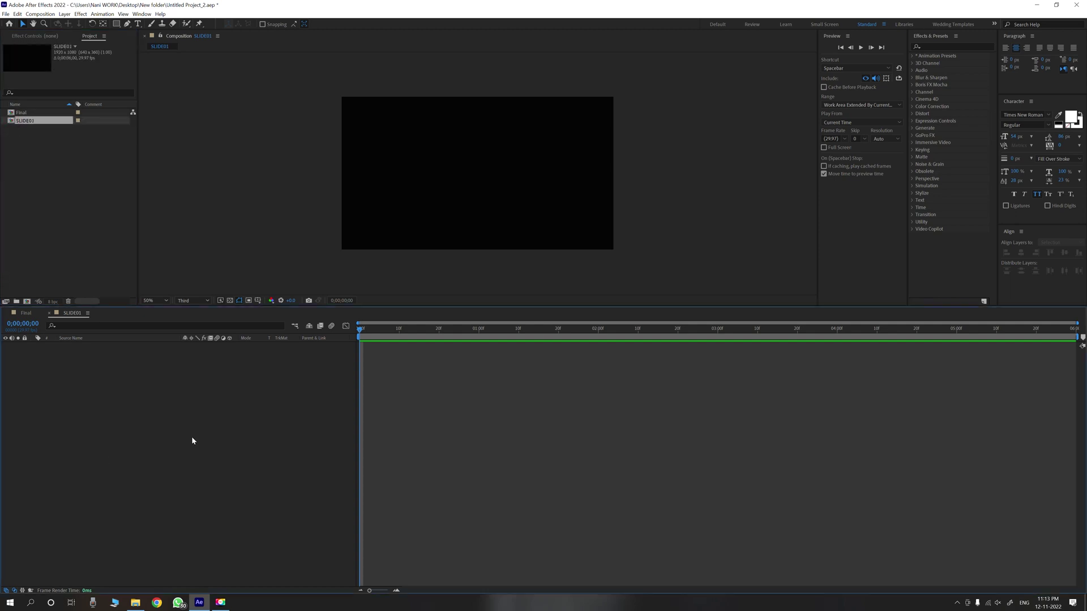
{"action": "left_click", "coordinate": [135, 603]}
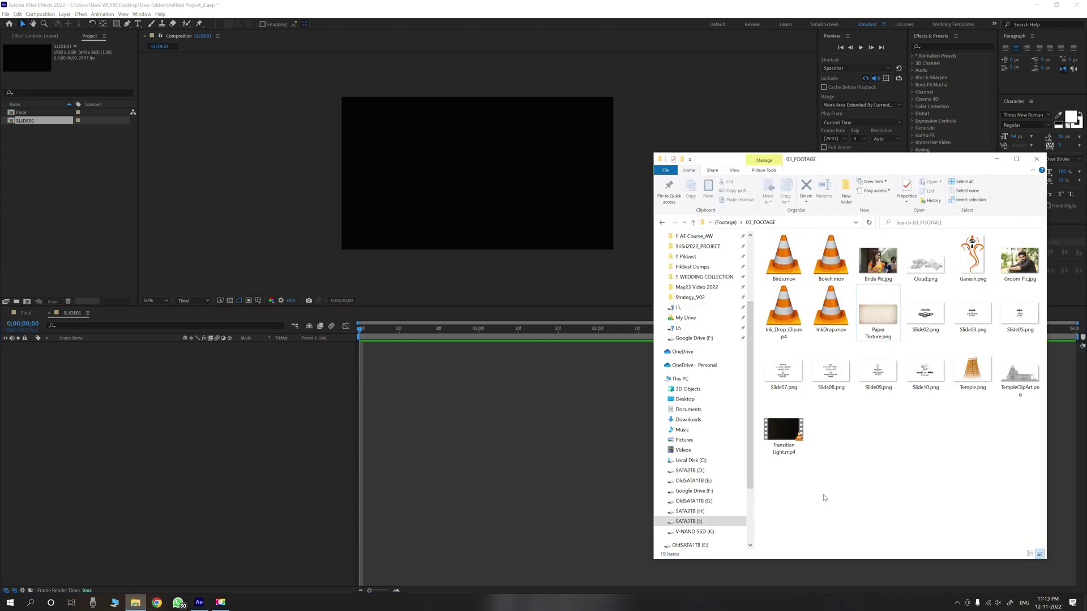
{"action": "left_click_drag", "start_coordinate": [973, 258], "coordinate": [289, 432]}
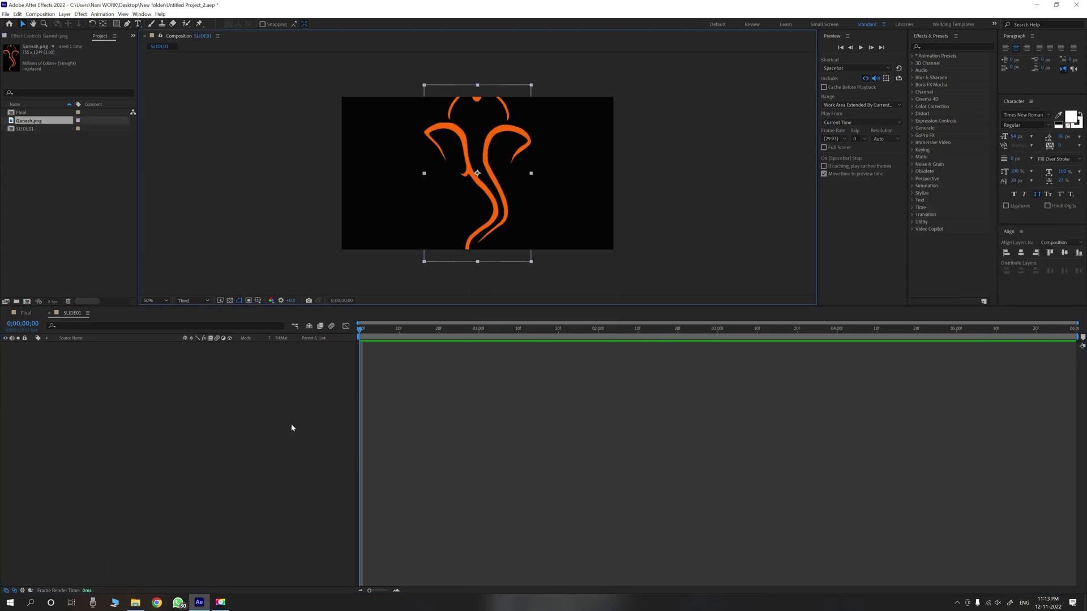
{"action": "left_click", "coordinate": [83, 352]}
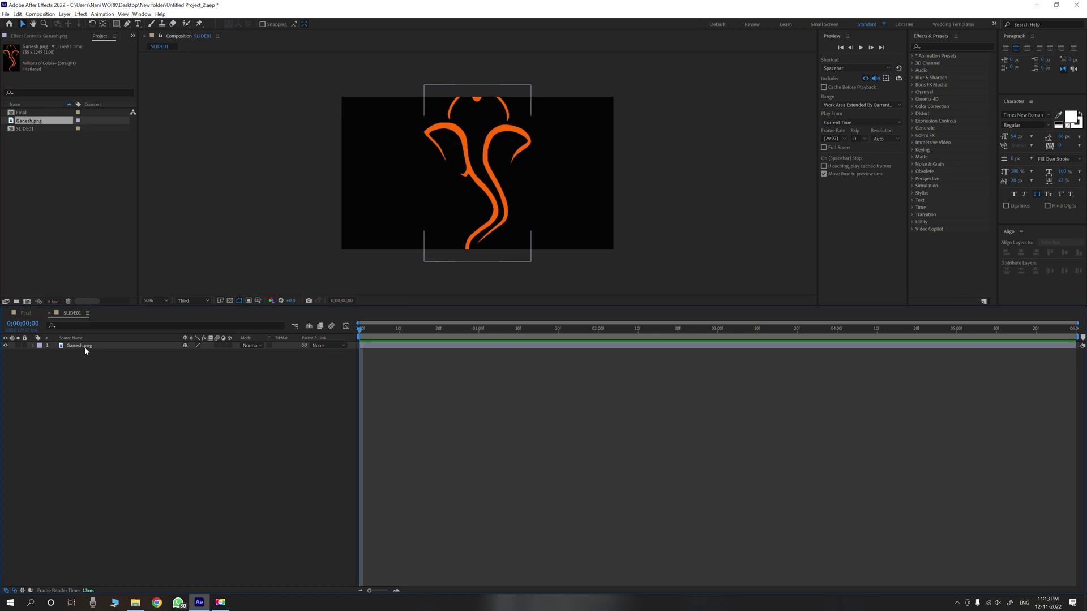
- Pre-compose the Ganesh.png layer as "Place Holder01", moving all attributes into the new composition
{"action": "right_click", "coordinate": [81, 347]}
{"action": "left_click", "coordinate": [111, 532]}
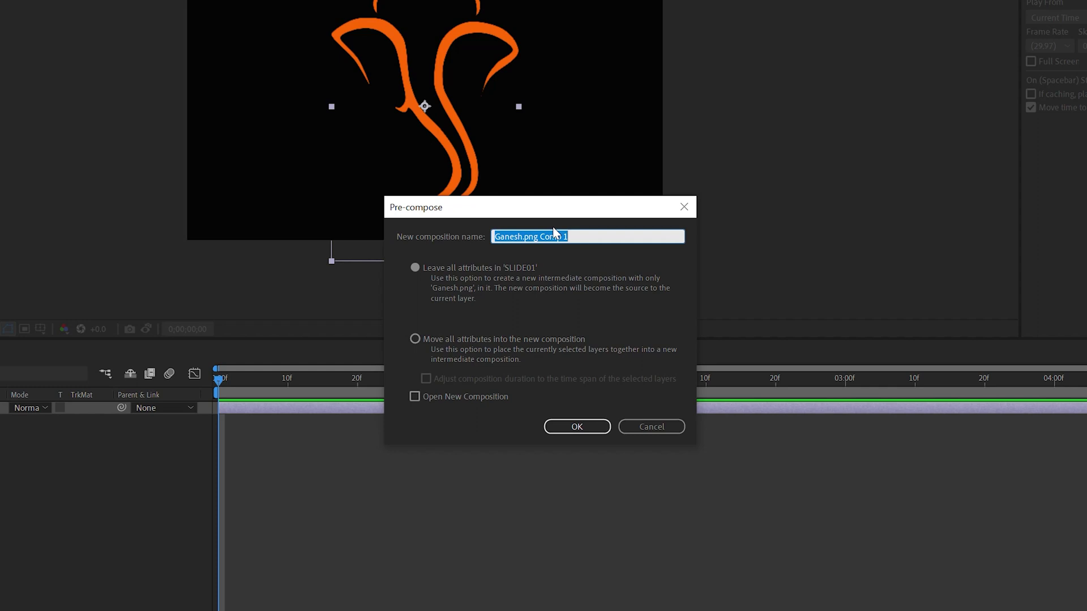
{"action": "type", "text": "Place Holder01"}
{"action": "left_click", "coordinate": [423, 340]}
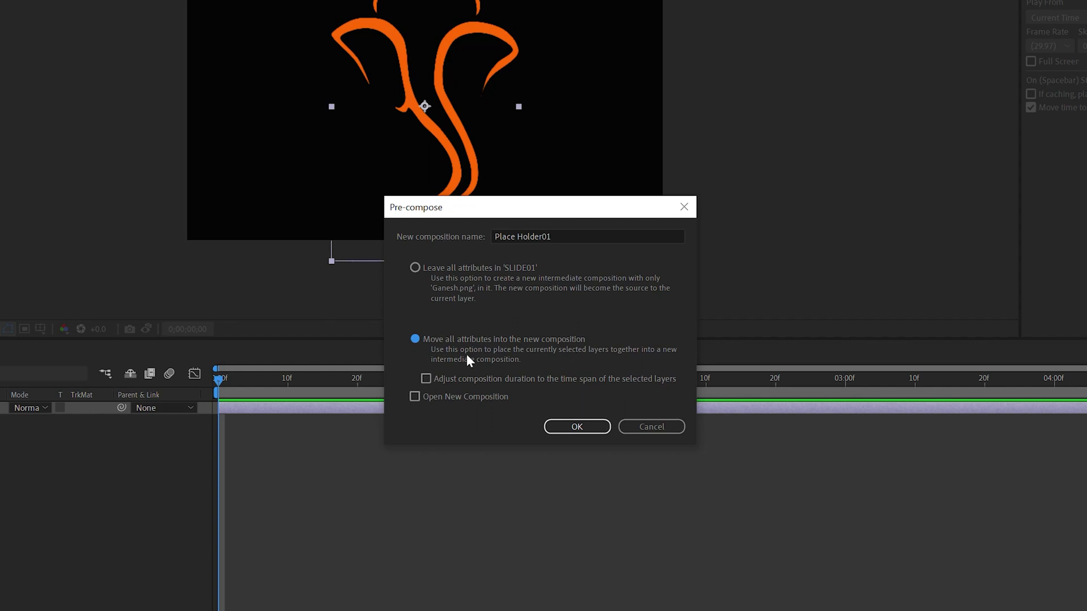
{"action": "left_click", "coordinate": [577, 427]}
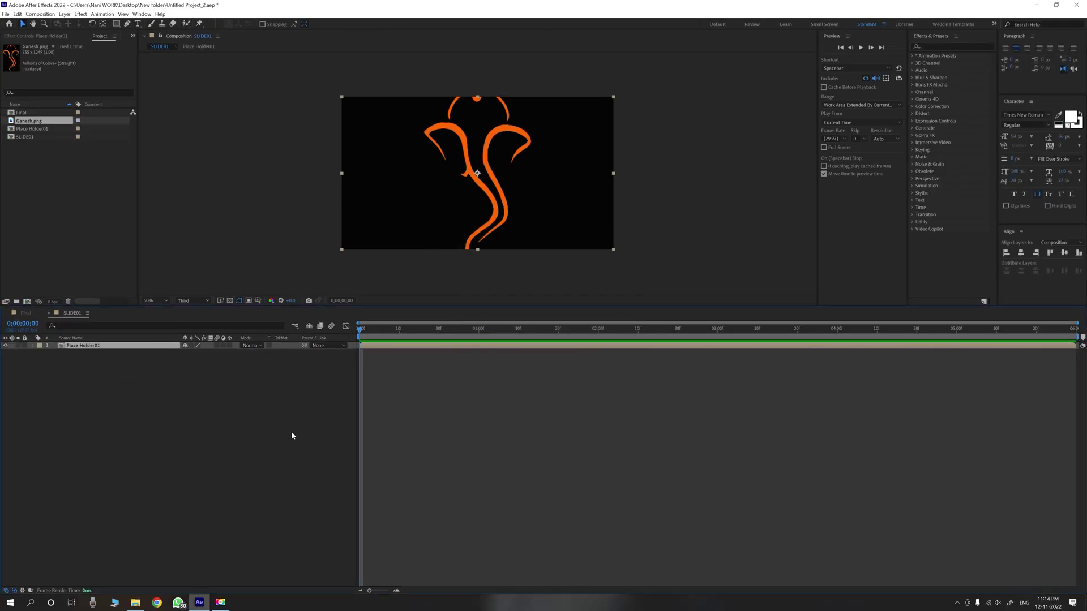
- Open the Place Holder01 composition and reveal the Ganesh.png layer's Scale property
{"action": "double_click", "coordinate": [101, 346]}
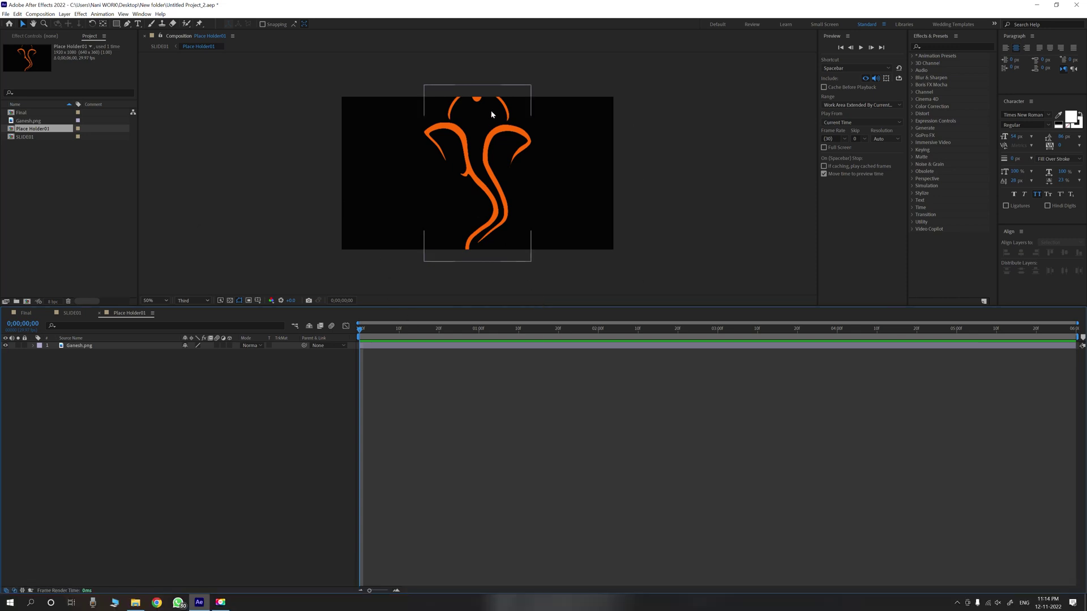
{"action": "left_click", "coordinate": [32, 345]}
{"action": "key", "text": "s"}
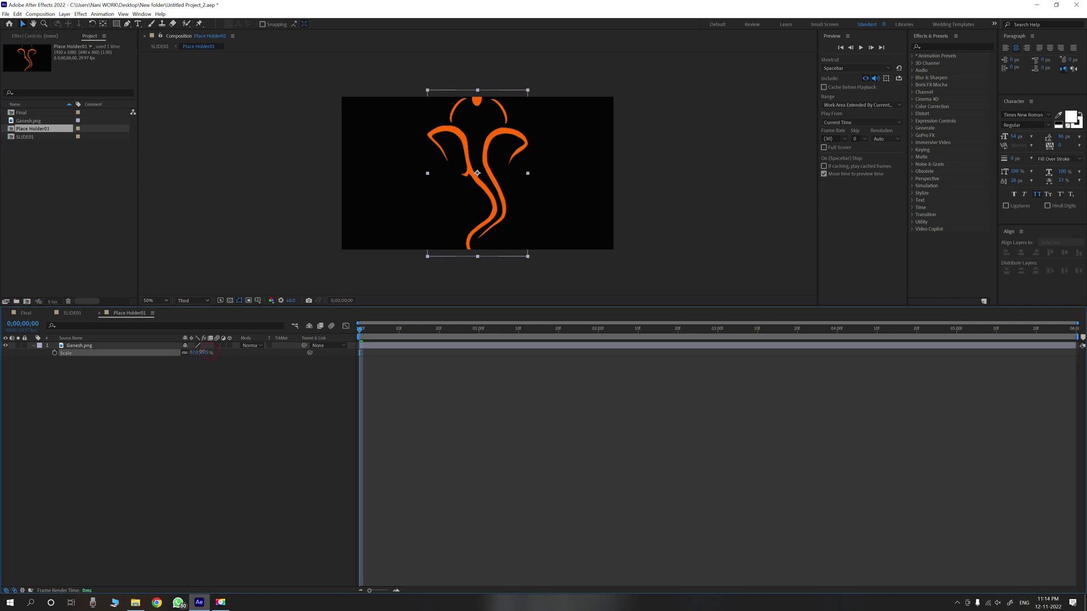
{"action": "left_click_drag", "start_coordinate": [215, 353], "coordinate": [201, 354]}
{"action": "key", "text": "ctrl+z"}
{"action": "key", "text": "ctrl+z"}
- Set the Place Holder01 composition's size to 1025 px wide and 1025 px high
{"action": "left_click", "coordinate": [39, 14]}
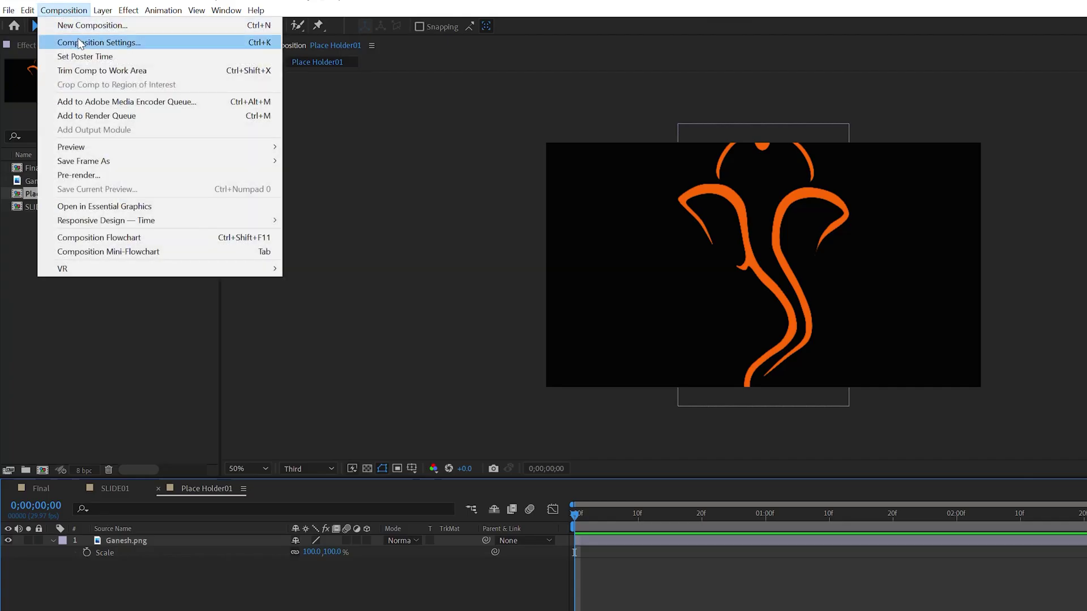
{"action": "left_click", "coordinate": [80, 43]}
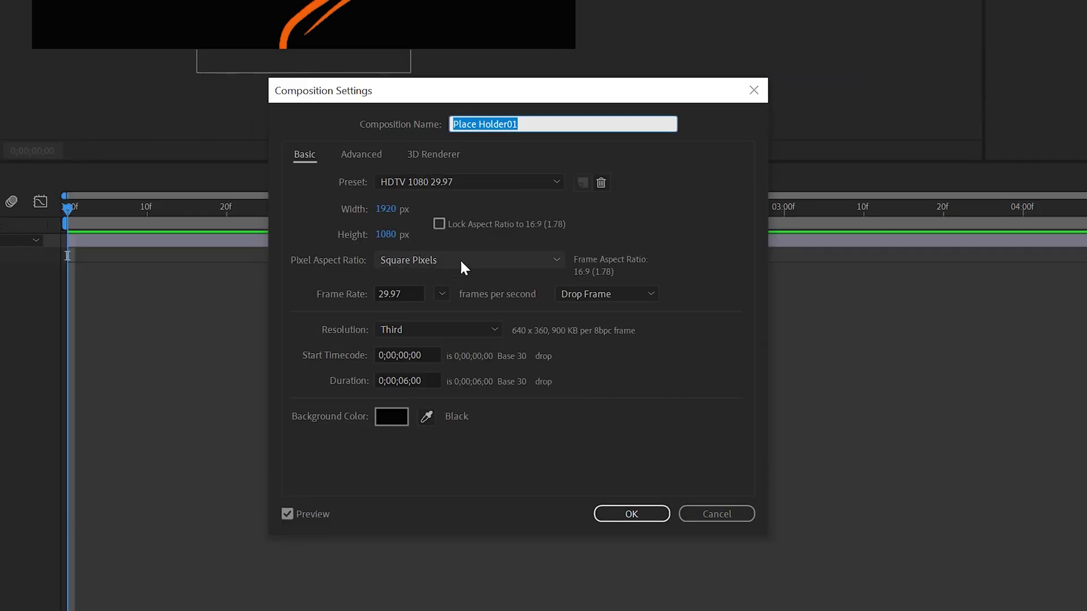
{"action": "key", "text": "Tab"}
{"action": "type", "text": "1025"}
{"action": "left_click", "coordinate": [396, 234]}
{"action": "type", "text": "1025"}
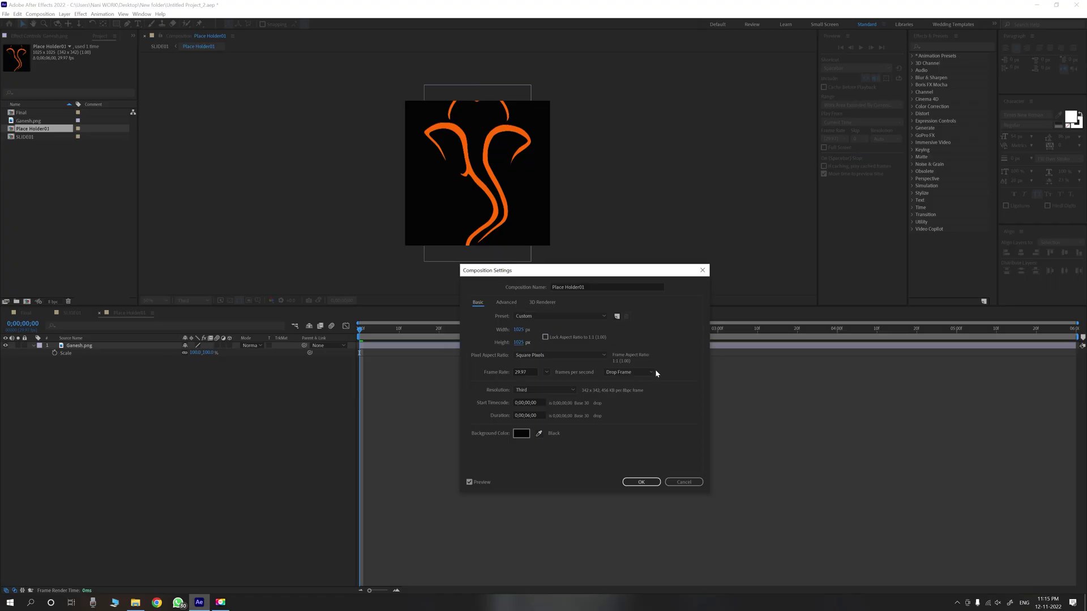
{"action": "key", "text": "Return"}
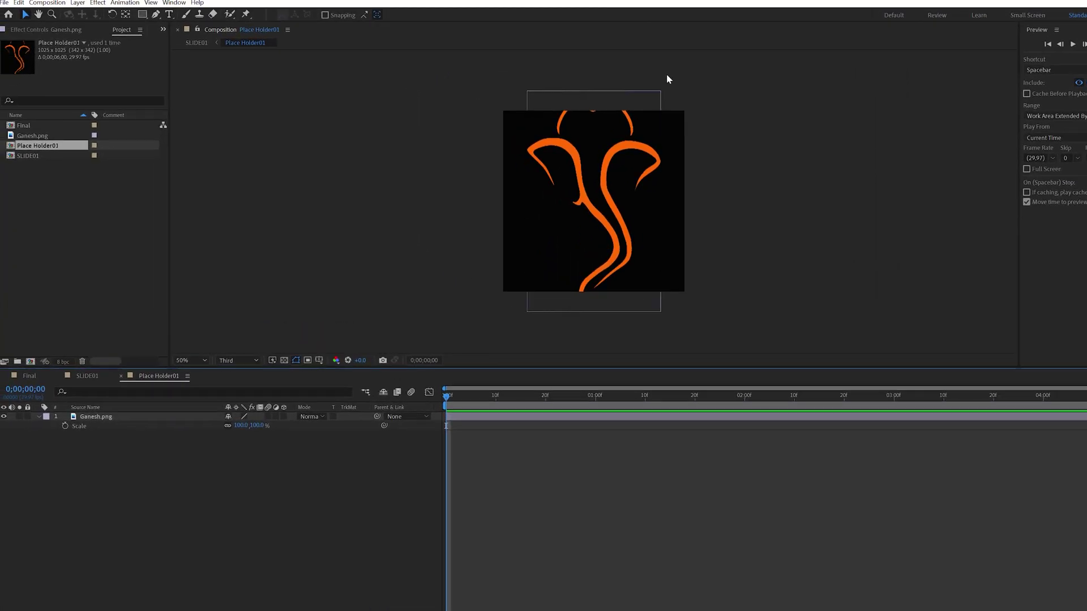
- Scale the Ganesh.png layer to 55% so it fits inside Place Holder01, and return to the SLIDE01 composition
{"action": "left_click_drag", "start_coordinate": [256, 425], "coordinate": [239, 426]}
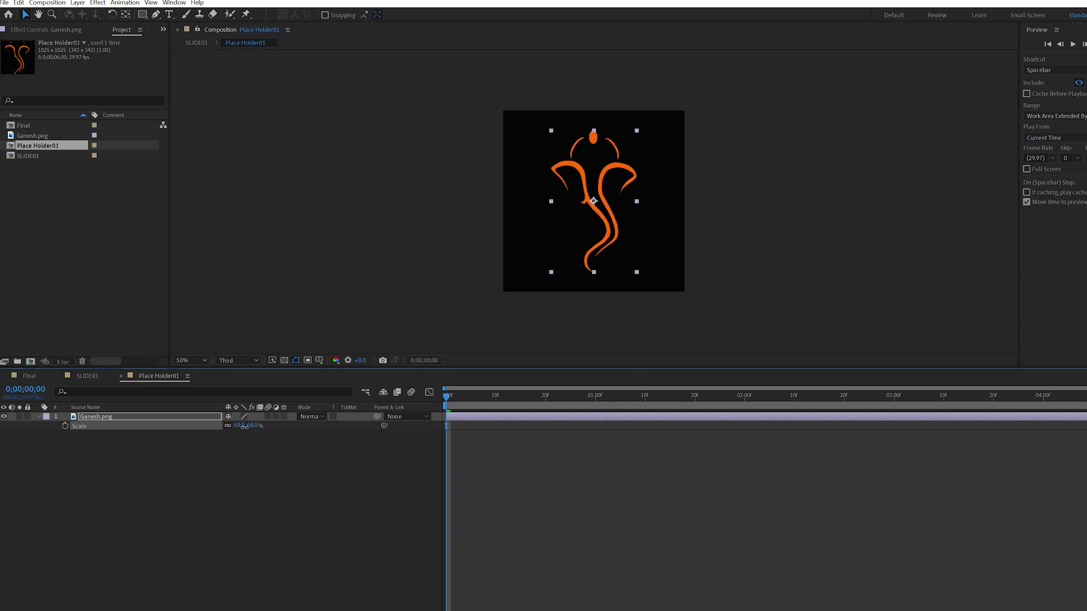
{"action": "left_click", "coordinate": [632, 327]}
{"action": "left_click", "coordinate": [640, 282]}
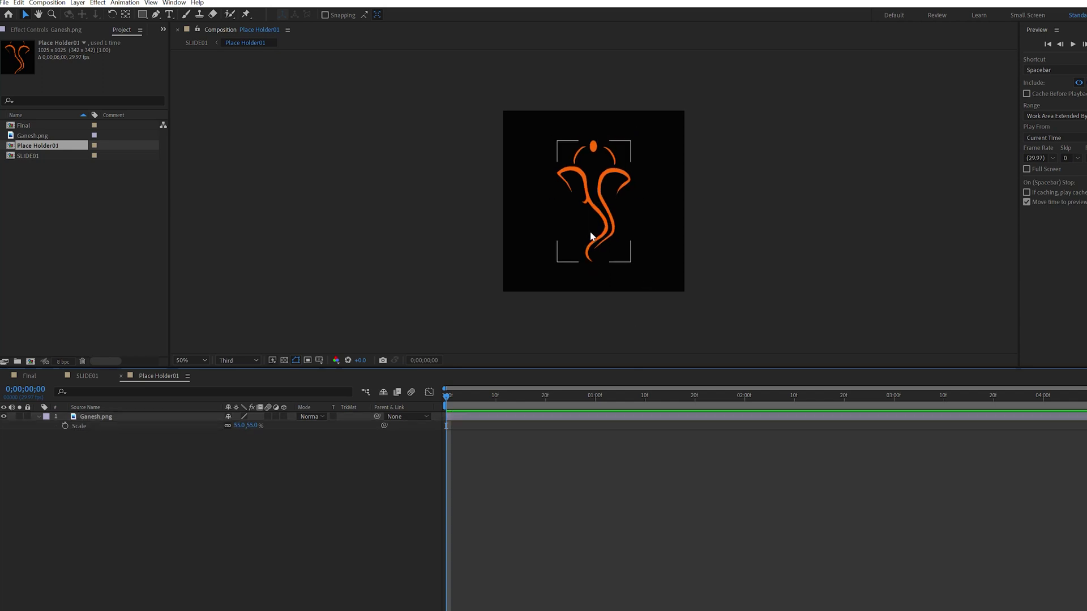
{"action": "left_click", "coordinate": [528, 110]}
{"action": "left_click", "coordinate": [581, 237]}
{"action": "left_click", "coordinate": [320, 526]}
{"action": "left_click", "coordinate": [121, 376]}
{"action": "left_click", "coordinate": [218, 514]}
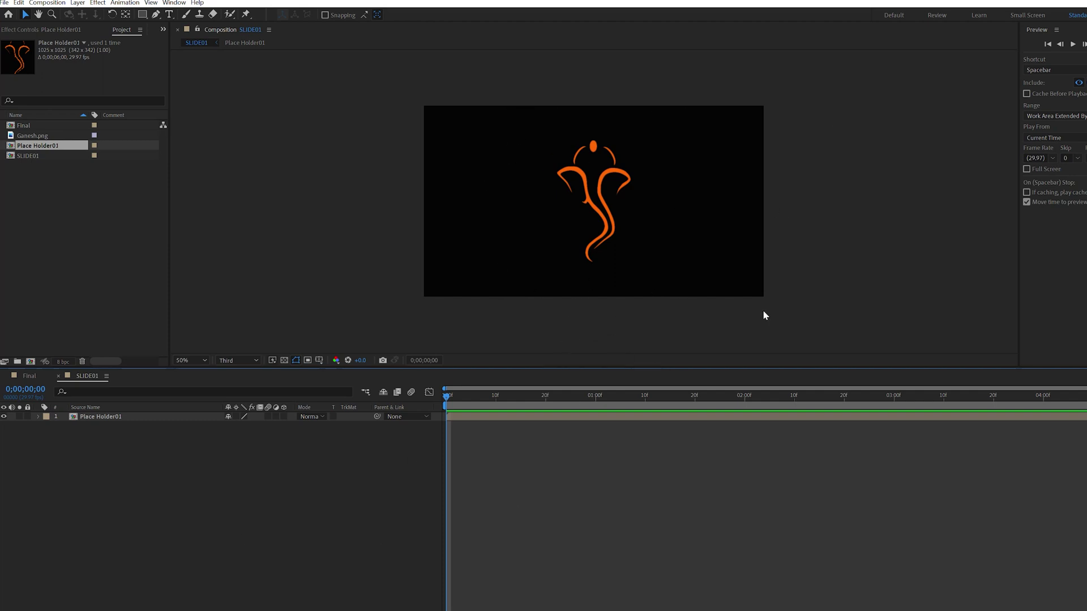
- Add a full-frame orange solid to SLIDE01 and place it beneath the Place Holder01 layer
{"action": "right_click", "coordinate": [315, 499]}
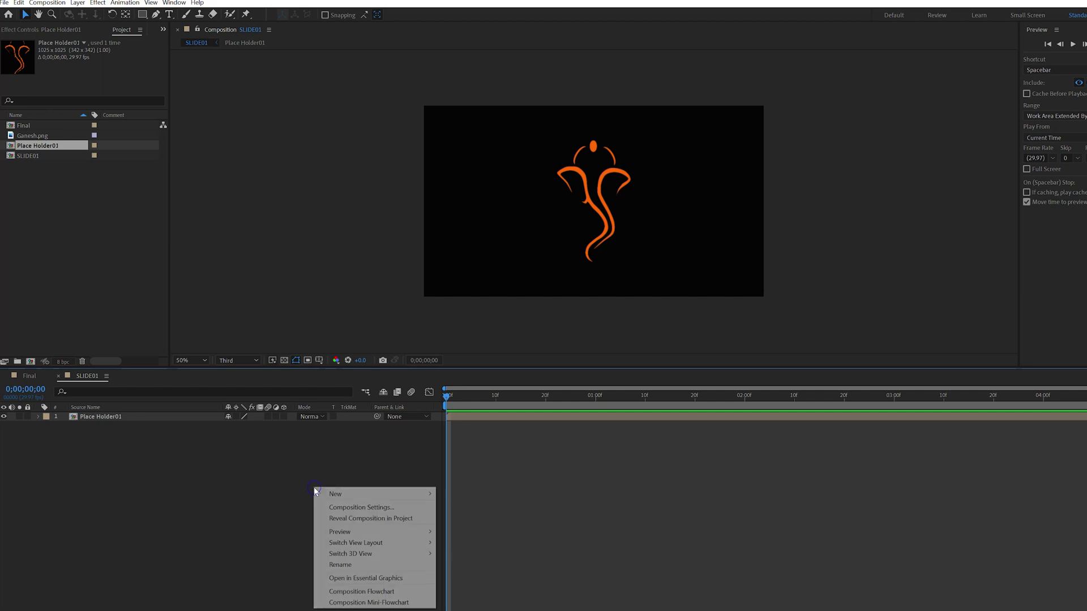
{"action": "mouse_move", "coordinate": [395, 499]}
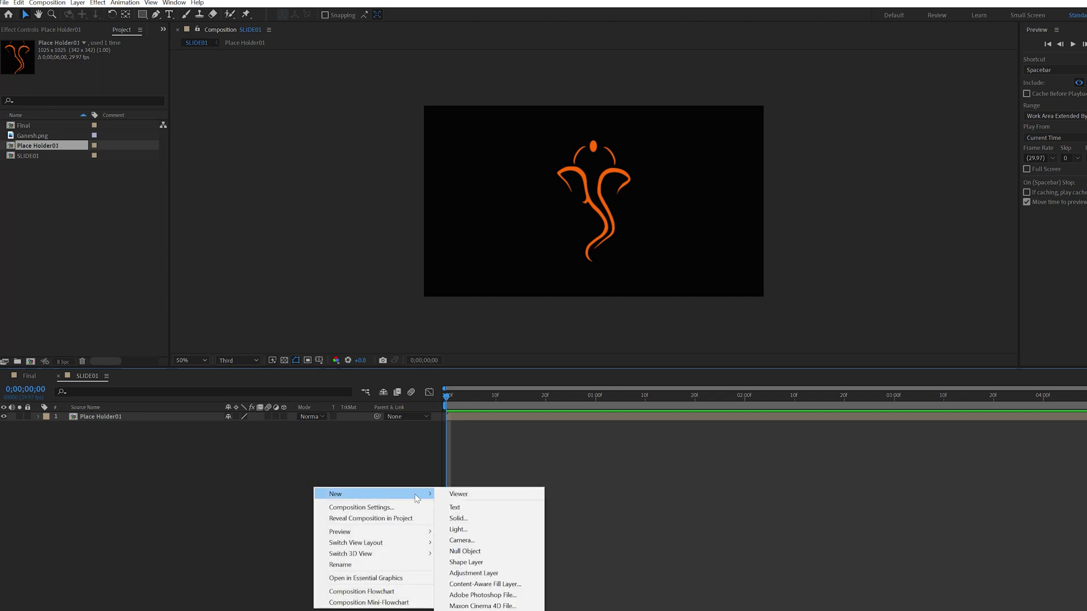
{"action": "left_click", "coordinate": [478, 519]}
{"action": "left_click", "coordinate": [929, 511]}
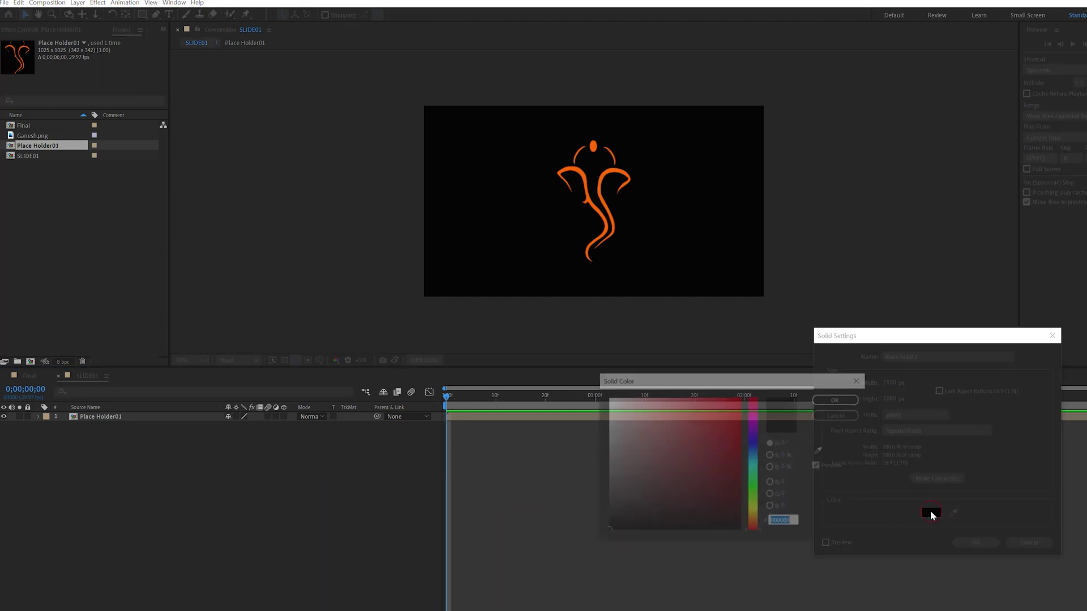
{"action": "left_click", "coordinate": [824, 398]}
{"action": "left_click", "coordinate": [977, 544]}
{"action": "left_click_drag", "start_coordinate": [113, 418], "coordinate": [139, 434]}
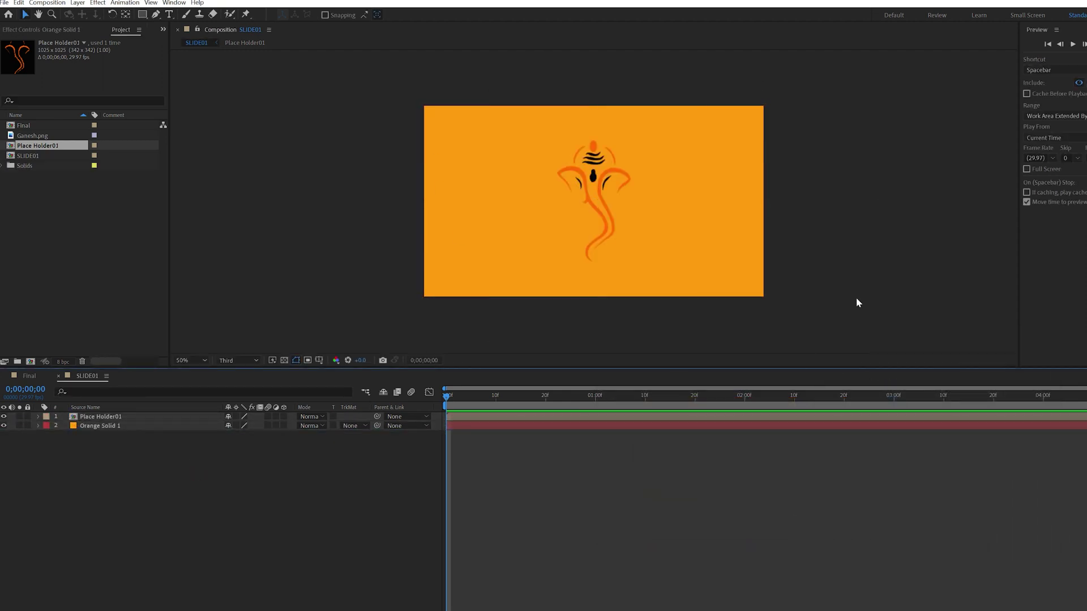
{"action": "left_click", "coordinate": [95, 431]}
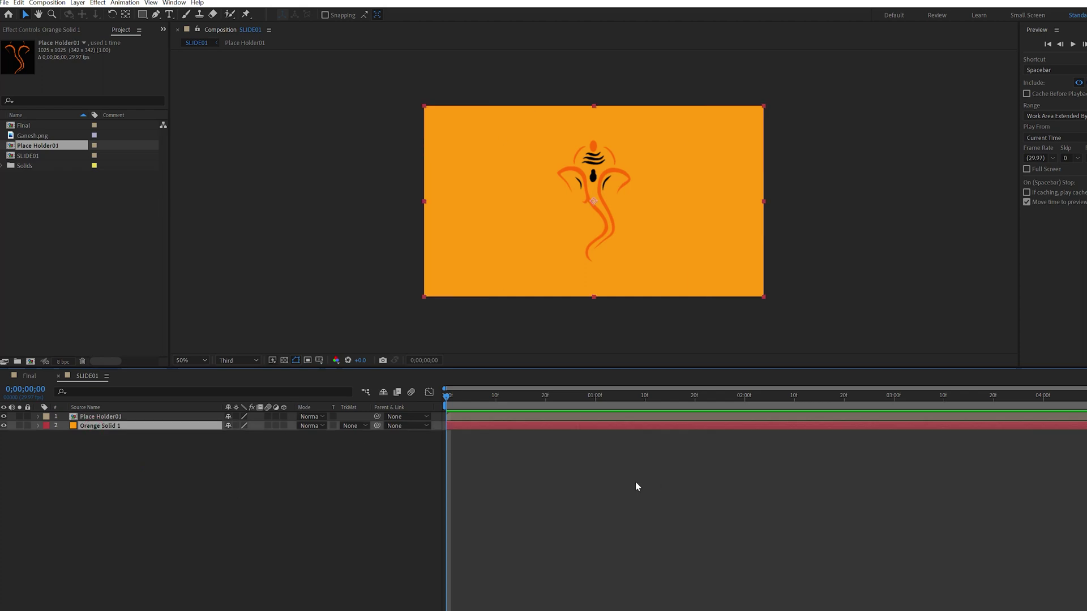
{"action": "left_click", "coordinate": [182, 497]}
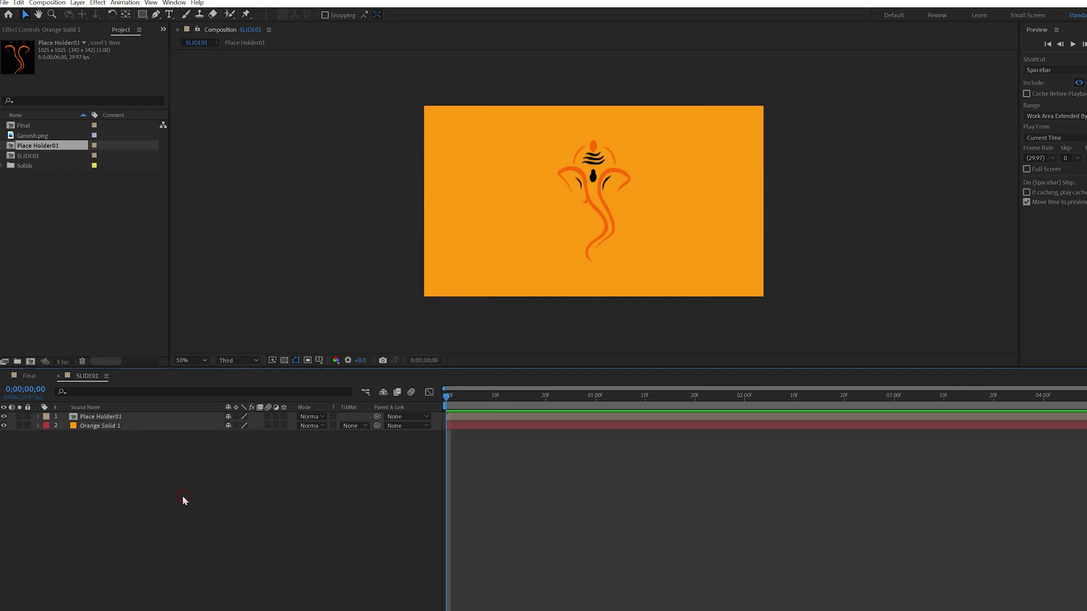
{"action": "left_click", "coordinate": [99, 429]}
{"action": "left_click", "coordinate": [78, 3]}
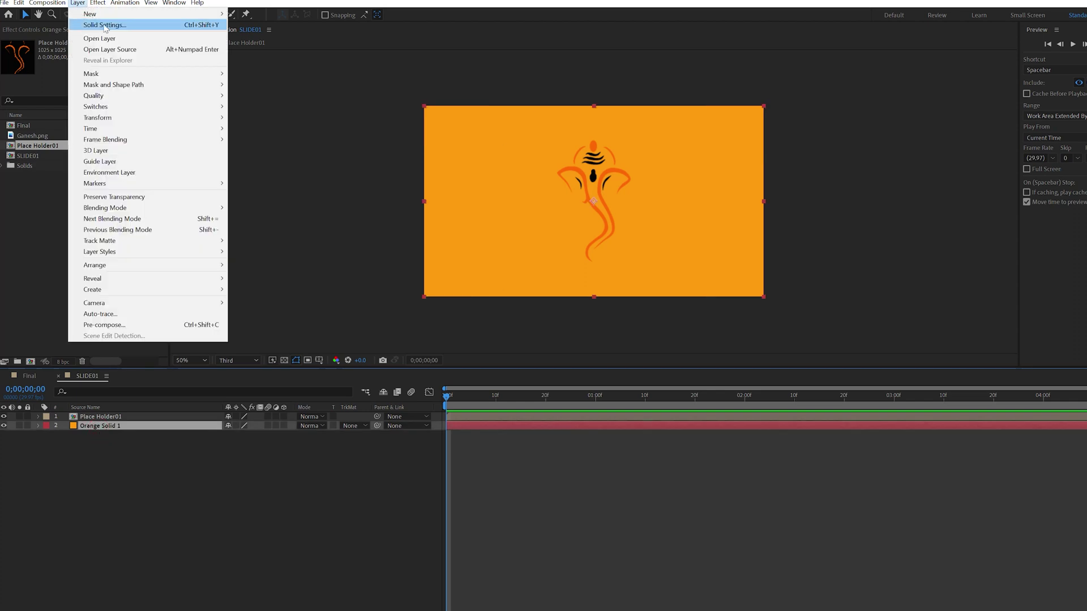
{"action": "left_click", "coordinate": [104, 25]}
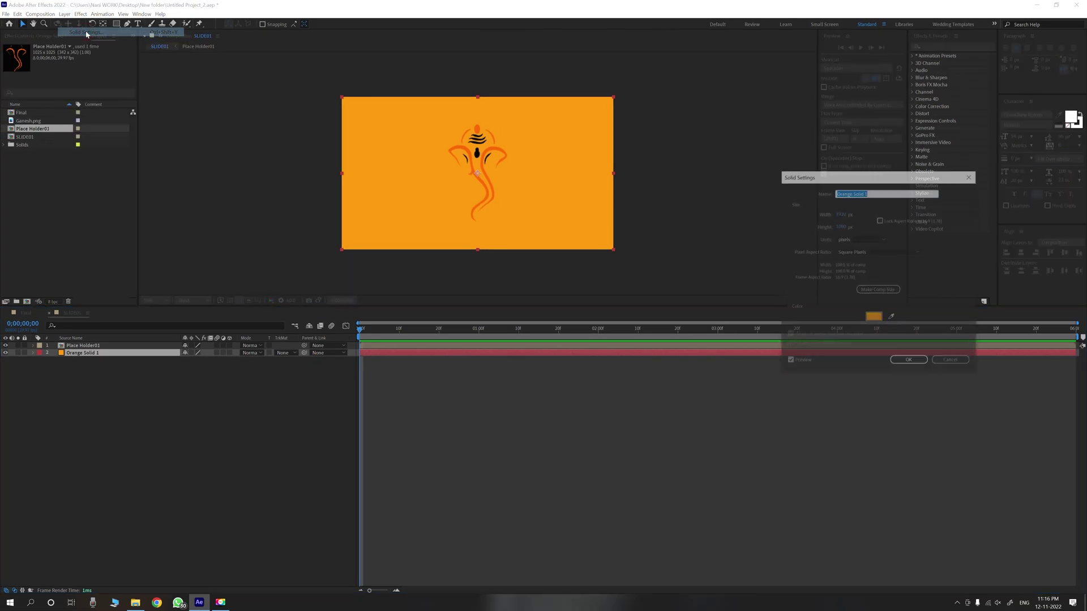
{"action": "left_click_drag", "start_coordinate": [857, 180], "coordinate": [720, 210]}
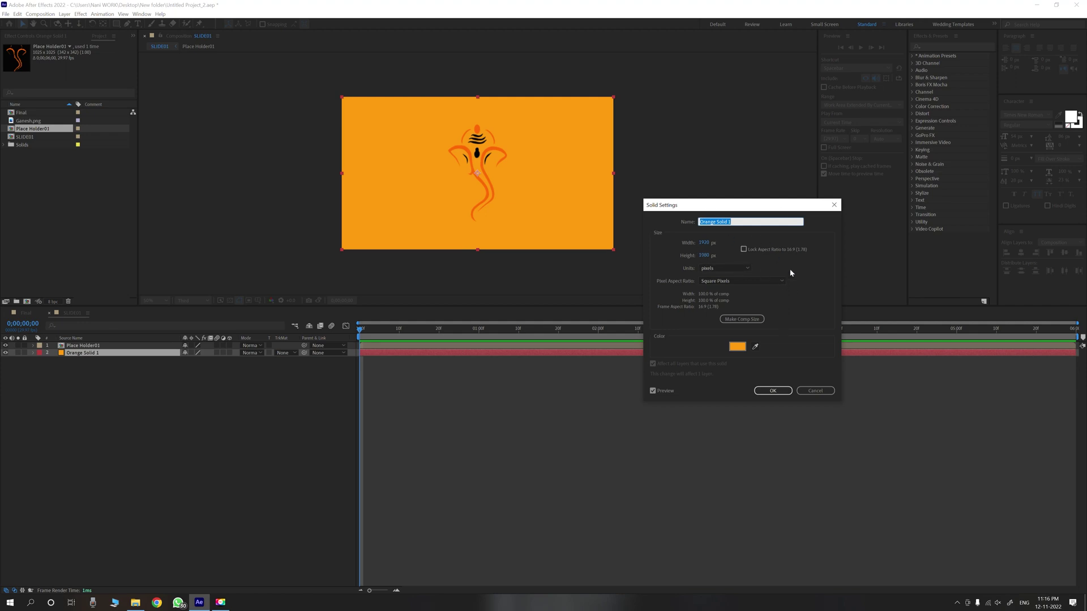
{"action": "left_click", "coordinate": [737, 346]}
{"action": "left_click_drag", "start_coordinate": [565, 397], "coordinate": [566, 438]}
{"action": "left_click", "coordinate": [674, 344]}
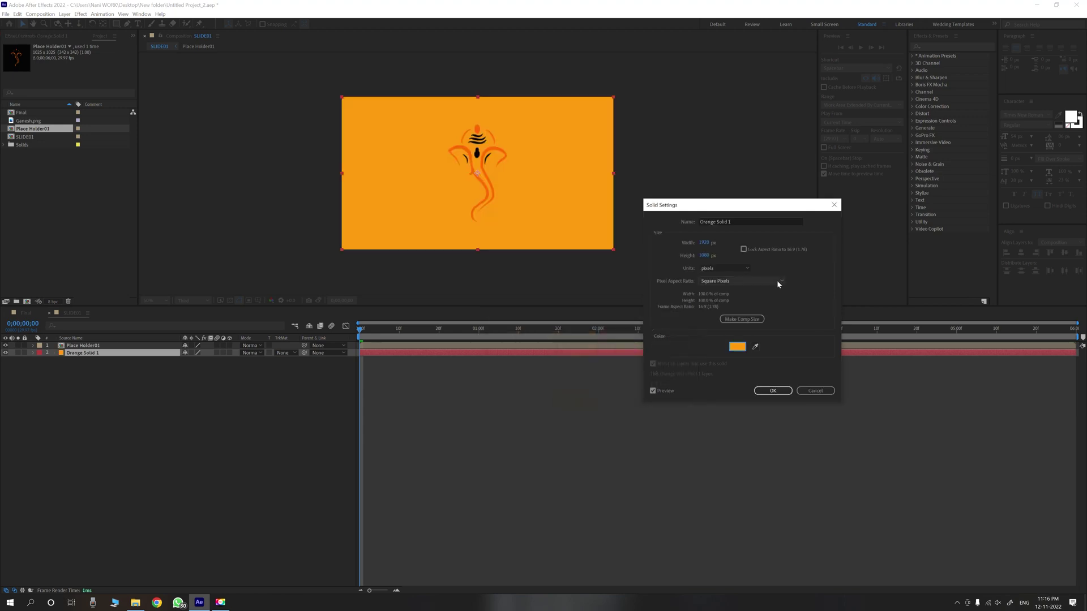
{"action": "left_click", "coordinate": [804, 390]}
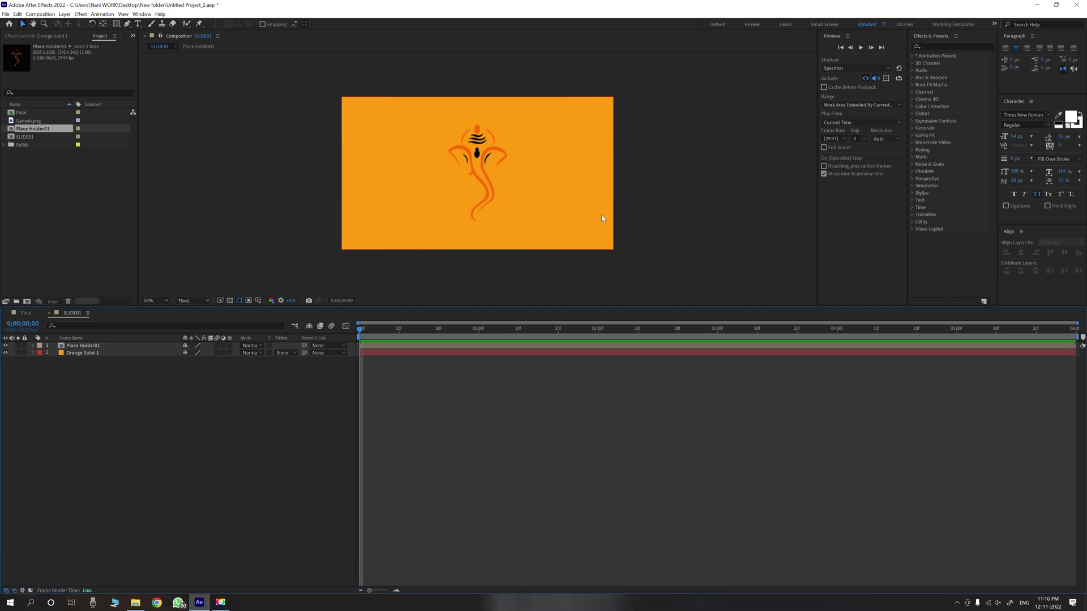
- Search the effects for "tint" and apply the Tint effect to the Place Holder01 layer
{"action": "left_click", "coordinate": [452, 183]}
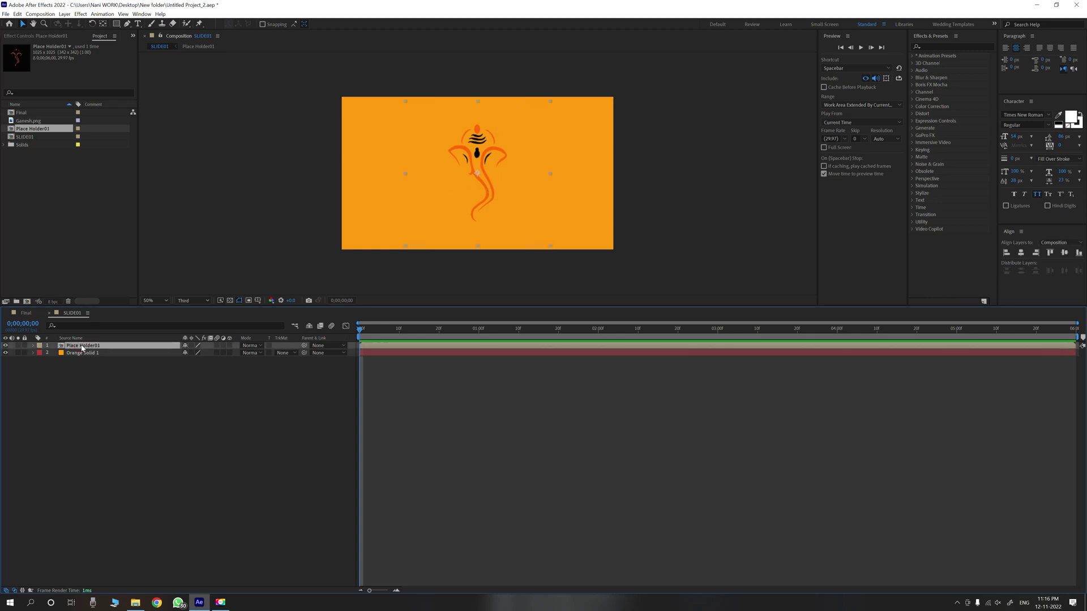
{"action": "left_click", "coordinate": [958, 47]}
{"action": "type", "text": "ti"}
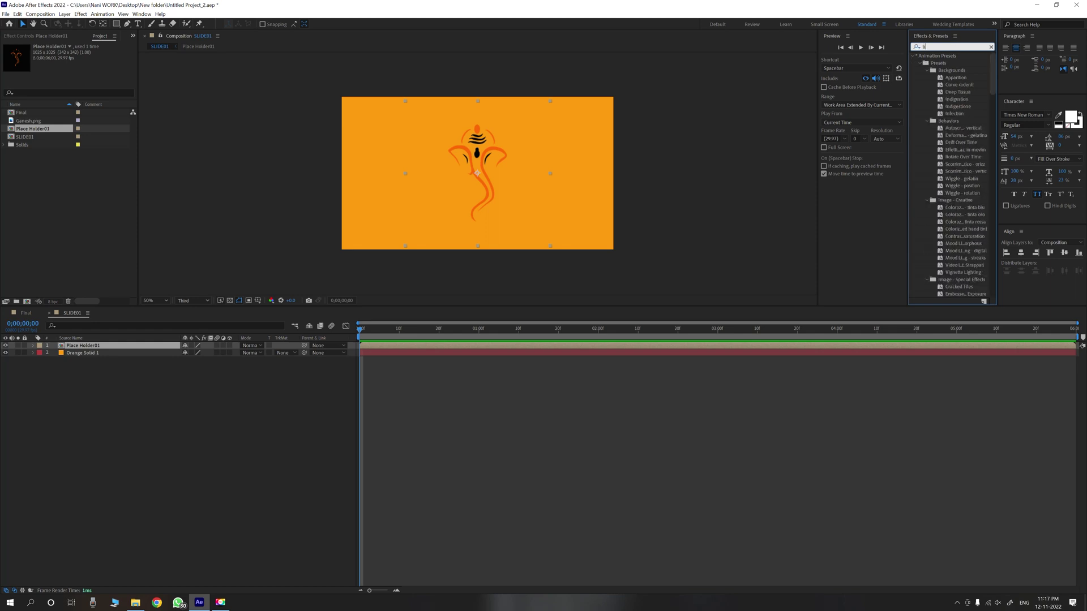
{"action": "type", "text": "nt"}
{"action": "left_click_drag", "start_coordinate": [942, 113], "coordinate": [112, 345]}
- Set the Tint effect's Map White To colour to dark grey (1E1E1E) and check its Map Black To colour
{"action": "left_click", "coordinate": [80, 68]}
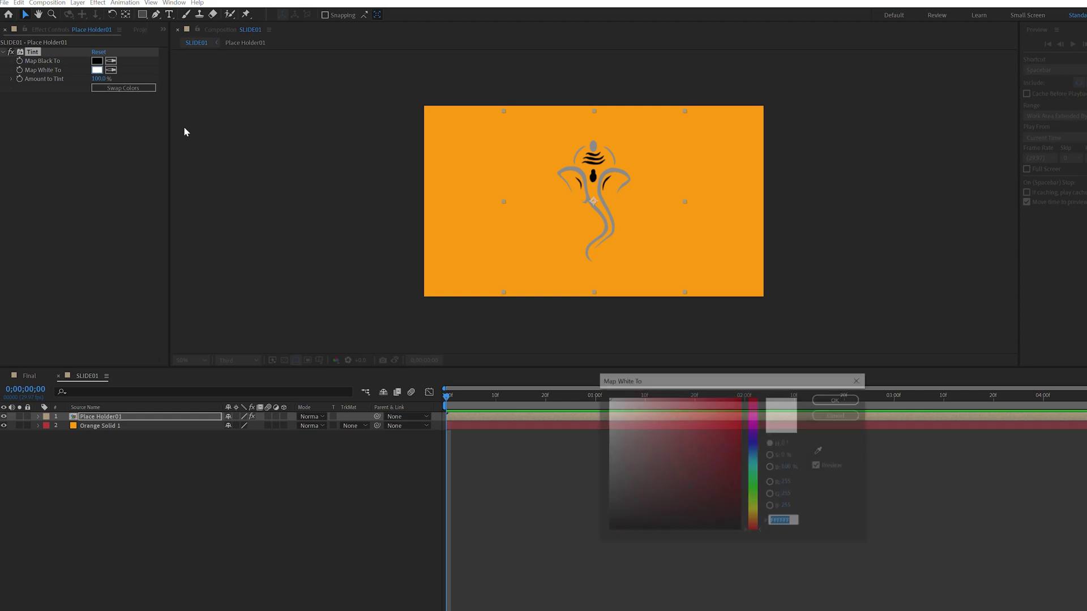
{"action": "left_click", "coordinate": [490, 428]}
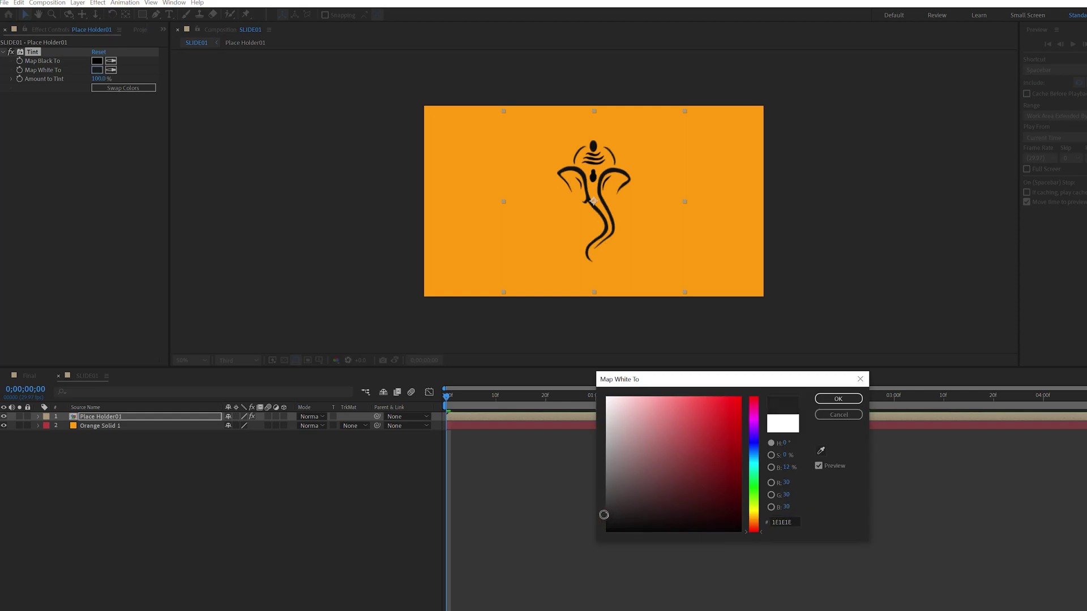
{"action": "left_click", "coordinate": [838, 398]}
{"action": "left_click", "coordinate": [97, 60]}
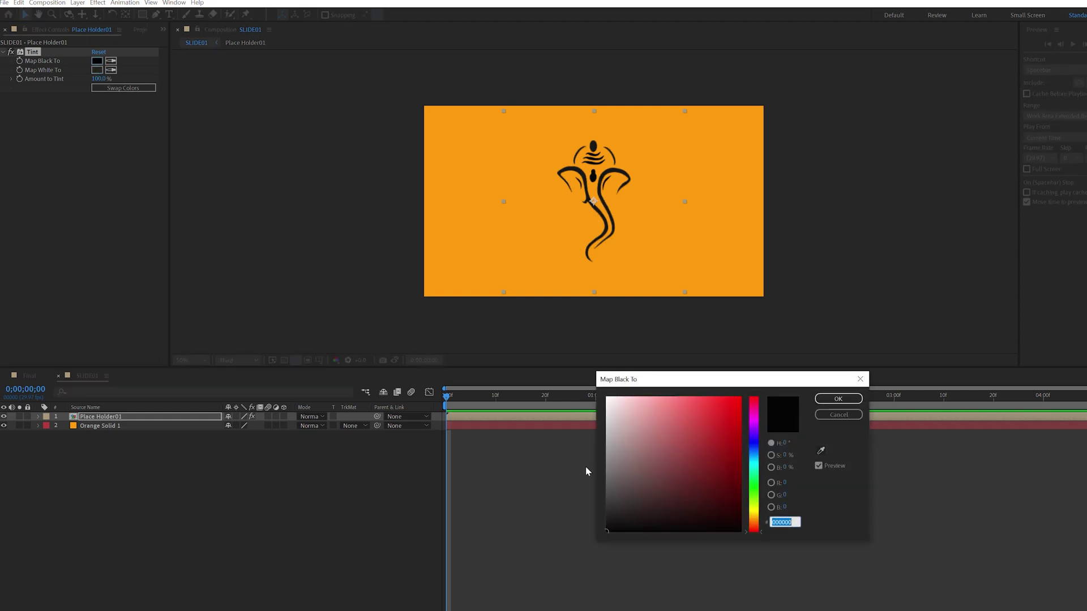
{"action": "left_click", "coordinate": [839, 399]}
- Open Place Holder01 to examine the untinted Ganesh artwork, and go back to SLIDE01 to compare the tinted layer
{"action": "left_click", "coordinate": [87, 420]}
{"action": "double_click", "coordinate": [86, 419]}
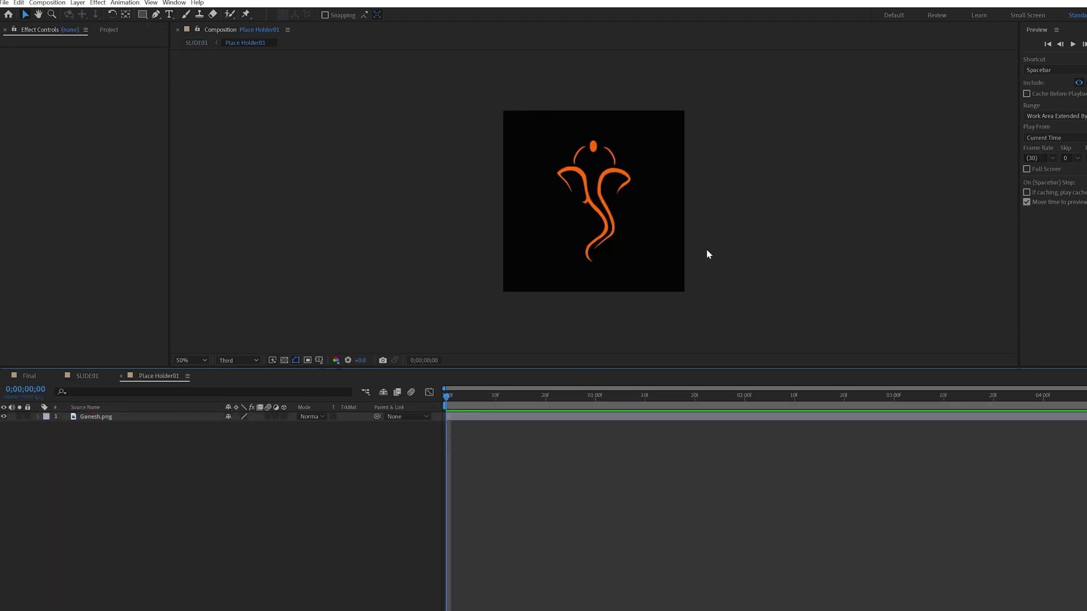
{"action": "left_click", "coordinate": [120, 376]}
{"action": "left_click", "coordinate": [125, 513]}
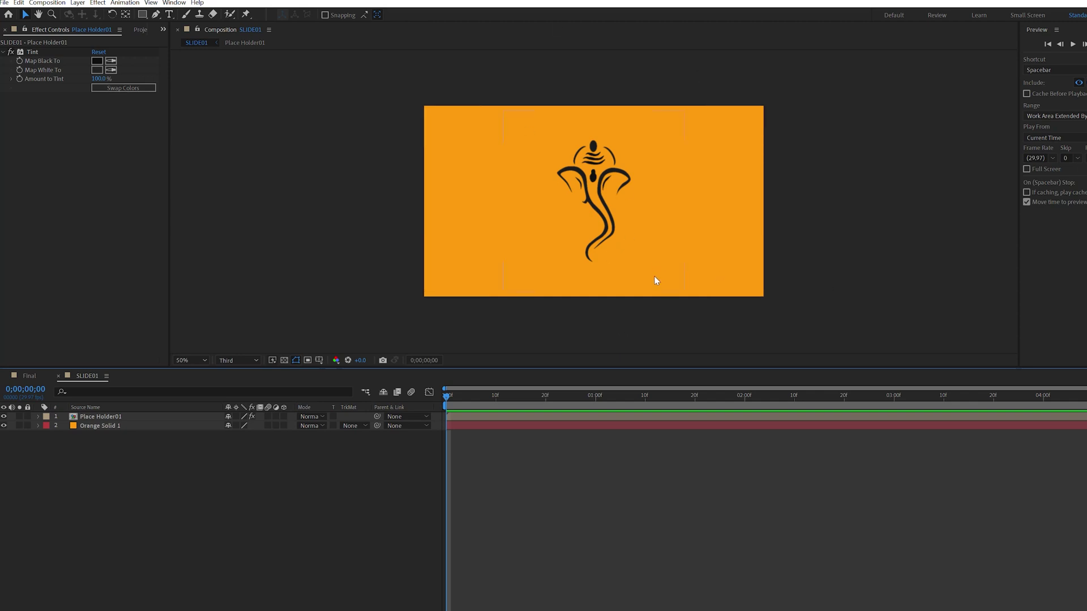
{"action": "left_click", "coordinate": [113, 417]}
{"action": "left_click", "coordinate": [397, 446]}
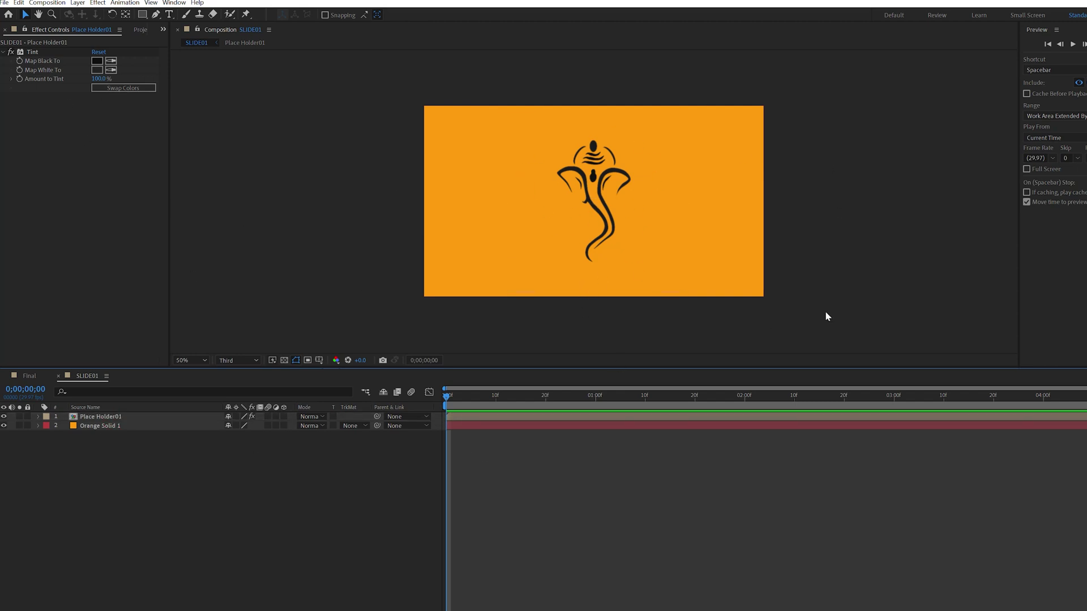
- Switch to File Explorer, add InkDrop.mov from the 03_FOOTAGE folder above Place Holder01 in SLIDE01, and preview the ink spread
{"action": "key", "text": "alt+Tab"}
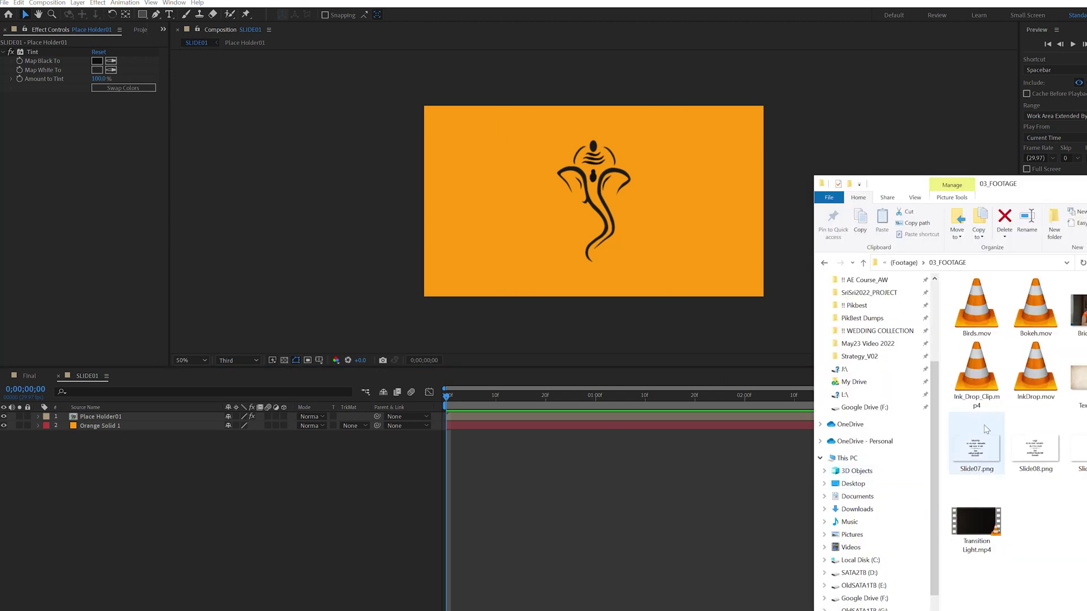
{"action": "left_click", "coordinate": [1035, 368]}
{"action": "left_click_drag", "start_coordinate": [1036, 368], "coordinate": [213, 545]}
{"action": "key", "text": "space"}
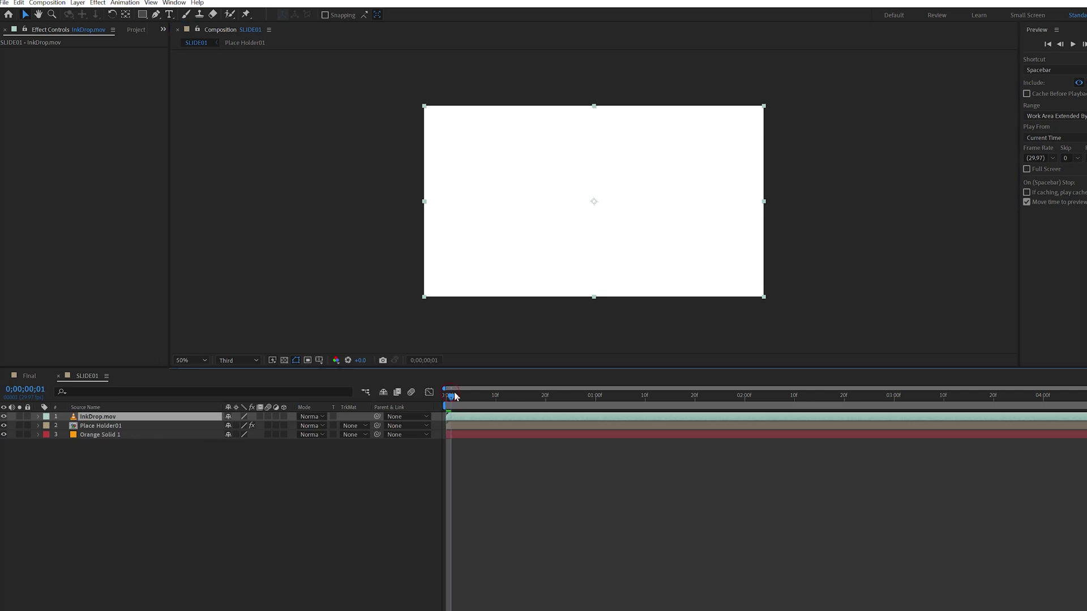
{"action": "mouse_move", "coordinate": [575, 403]}
{"action": "left_mouse_down"}
{"action": "mouse_move", "coordinate": [547, 422]}
{"action": "mouse_move", "coordinate": [673, 430]}
{"action": "left_mouse_up"}
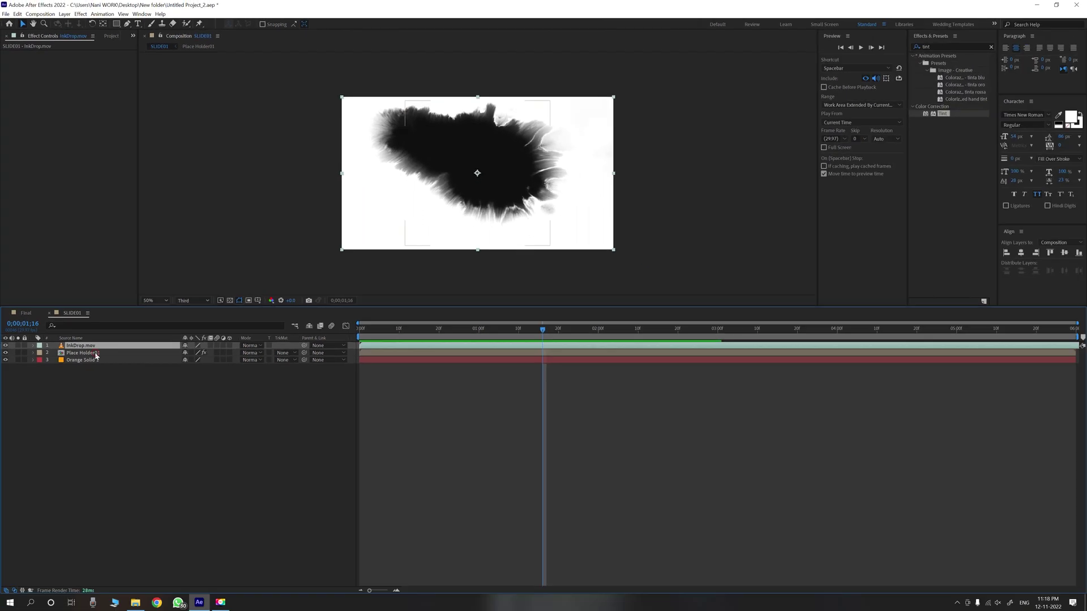
- Set Place Holder01's track matte to Luma Inverted Matte "InkDrop.mov" and preview the ink reveal
{"action": "left_click", "coordinate": [120, 427]}
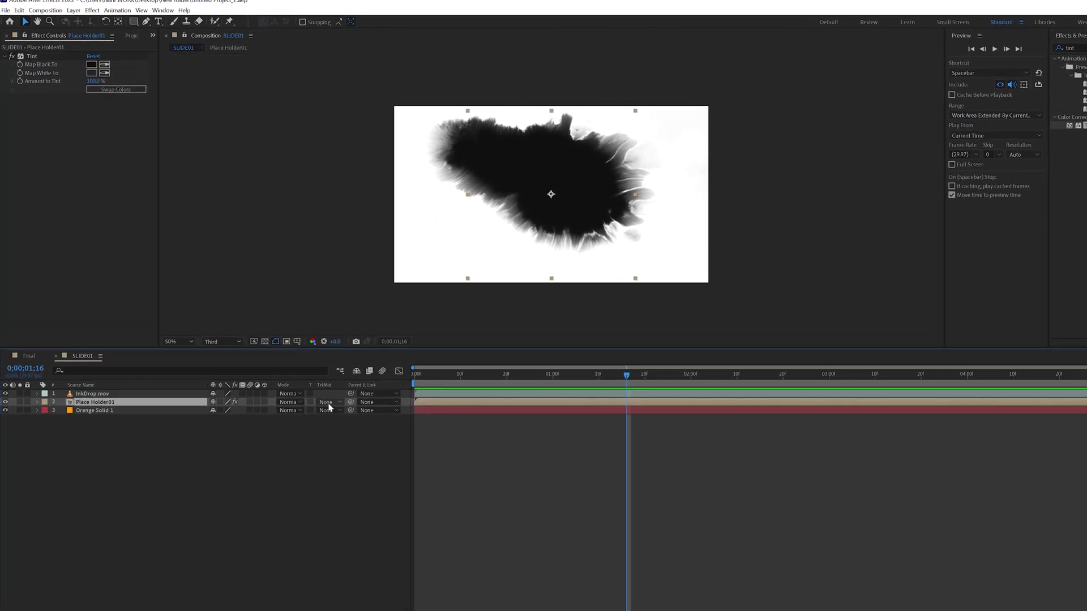
{"action": "left_click", "coordinate": [368, 452]}
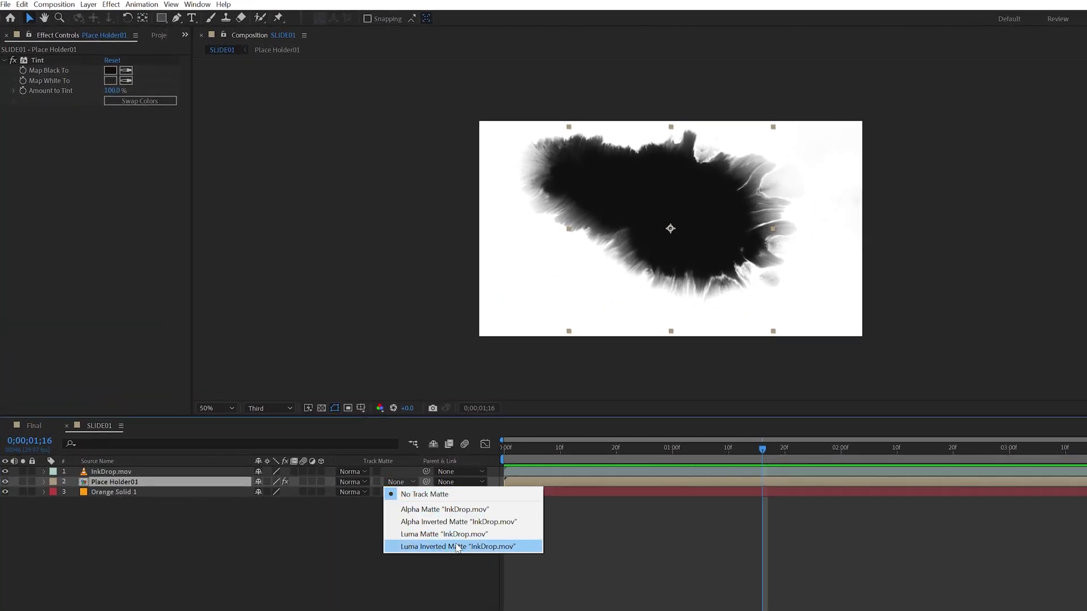
{"action": "left_click", "coordinate": [425, 509]}
{"action": "left_click", "coordinate": [507, 452]}
{"action": "key", "text": "space"}
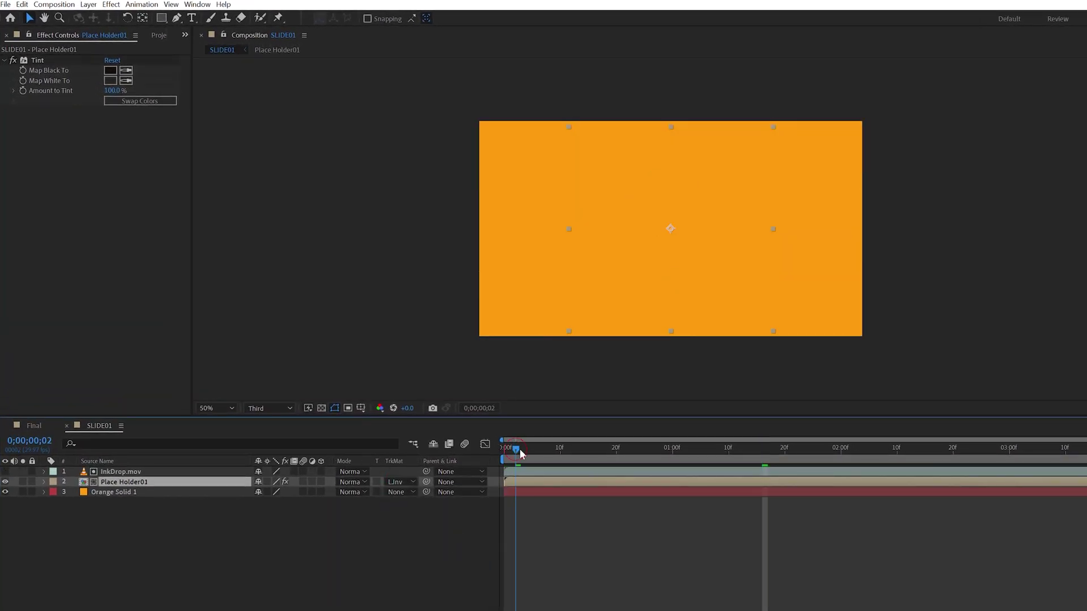
{"action": "left_click", "coordinate": [184, 559]}
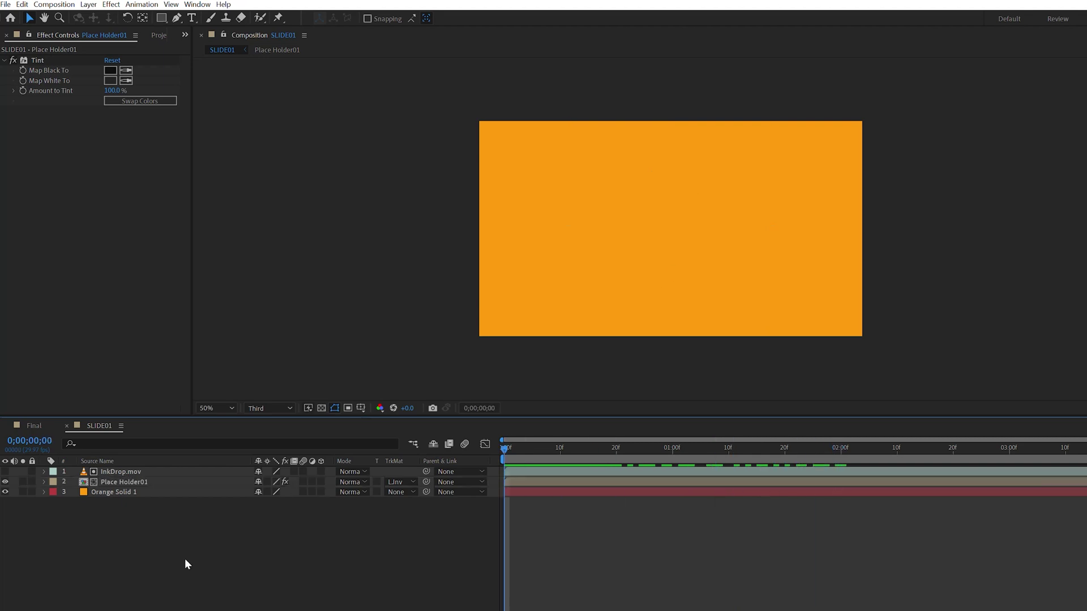
- Pre-compose the InkDrop.mov, Place Holder01 and Orange Solid 1 layers as Effect01, moving all attributes into the new composition
{"action": "left_click_drag", "start_coordinate": [245, 592], "coordinate": [118, 467]}
{"action": "right_click", "coordinate": [132, 472]}
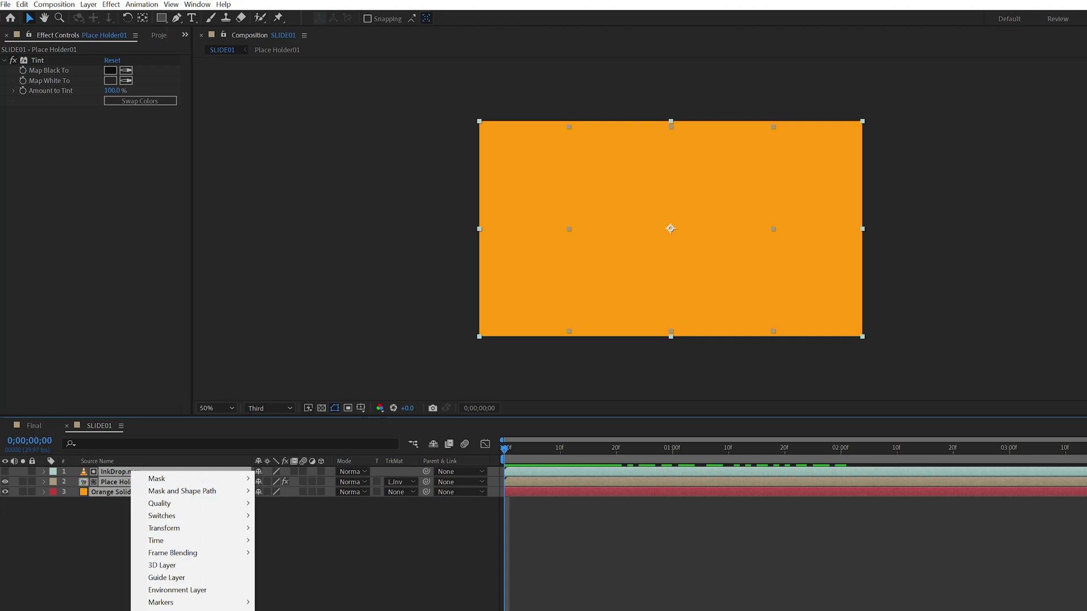
{"action": "key", "text": "ctrl+shift+c"}
{"action": "type", "text": "Effect01"}
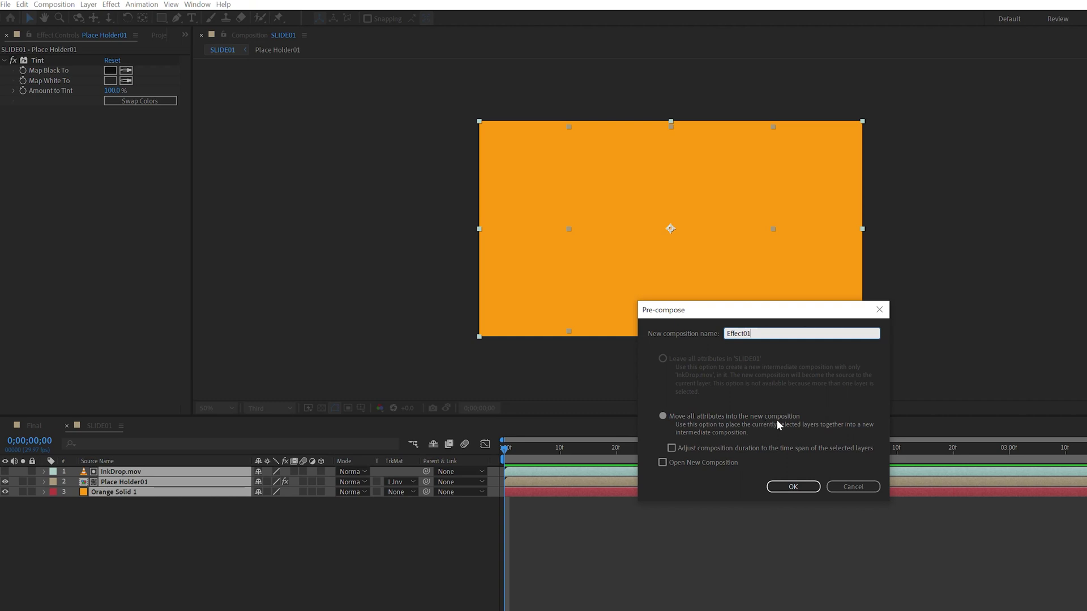
{"action": "left_click", "coordinate": [790, 486]}
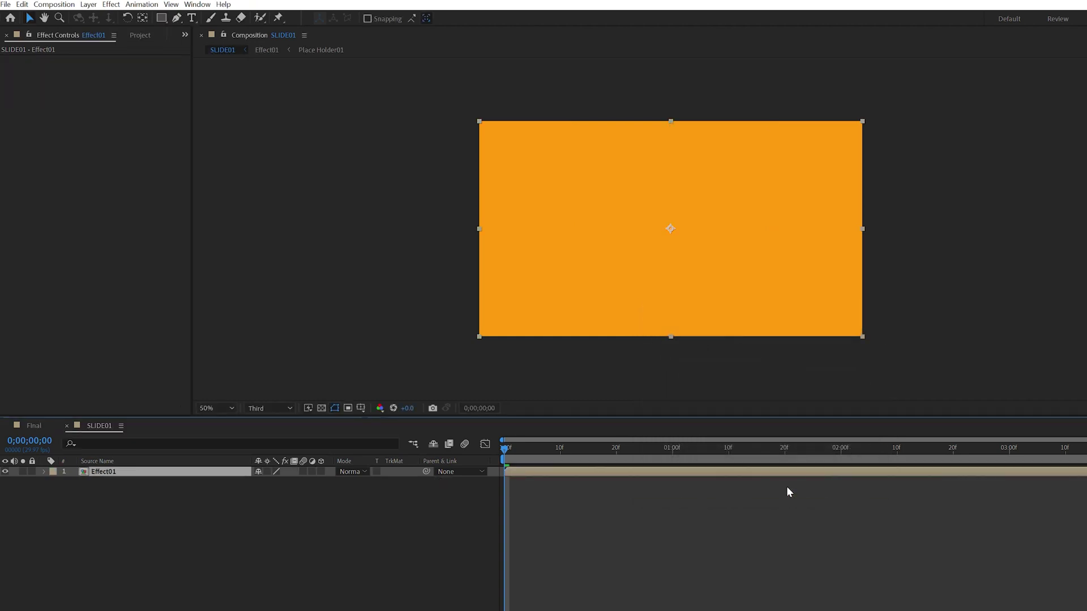
- Open Effect01, check its reveal, and set the composition's width and height to 1025 px
{"action": "double_click", "coordinate": [110, 471]}
{"action": "left_click", "coordinate": [174, 561]}
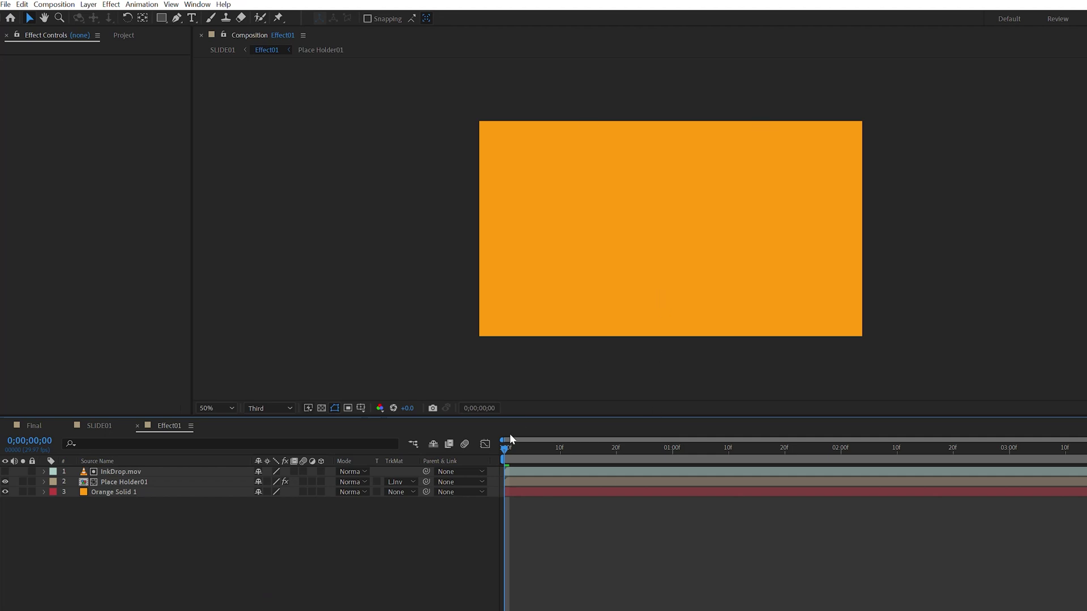
{"action": "left_click_drag", "start_coordinate": [548, 454], "coordinate": [638, 450]}
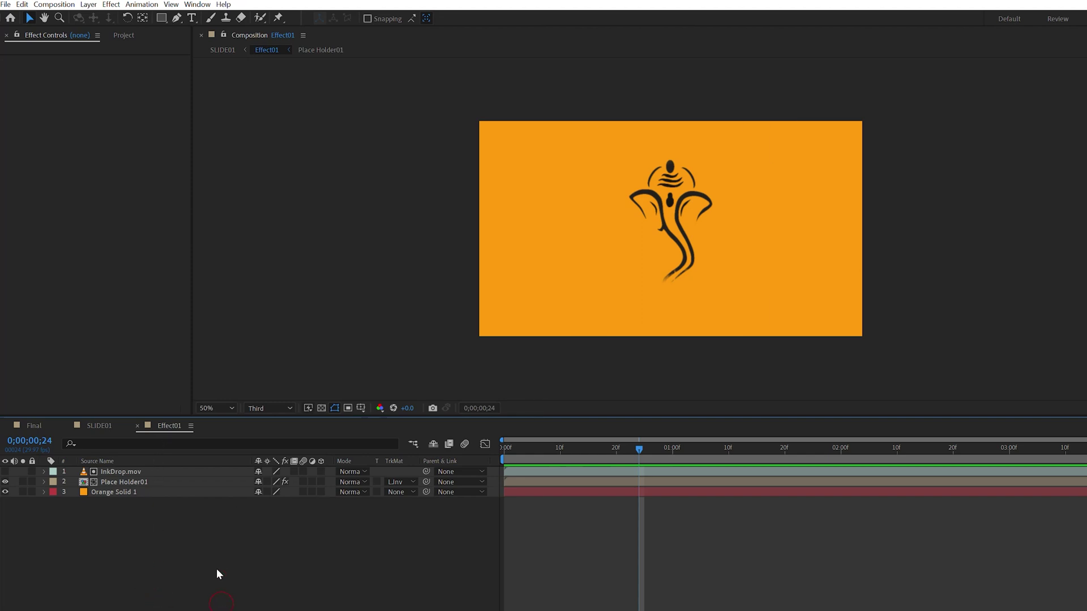
{"action": "left_click", "coordinate": [63, 4]}
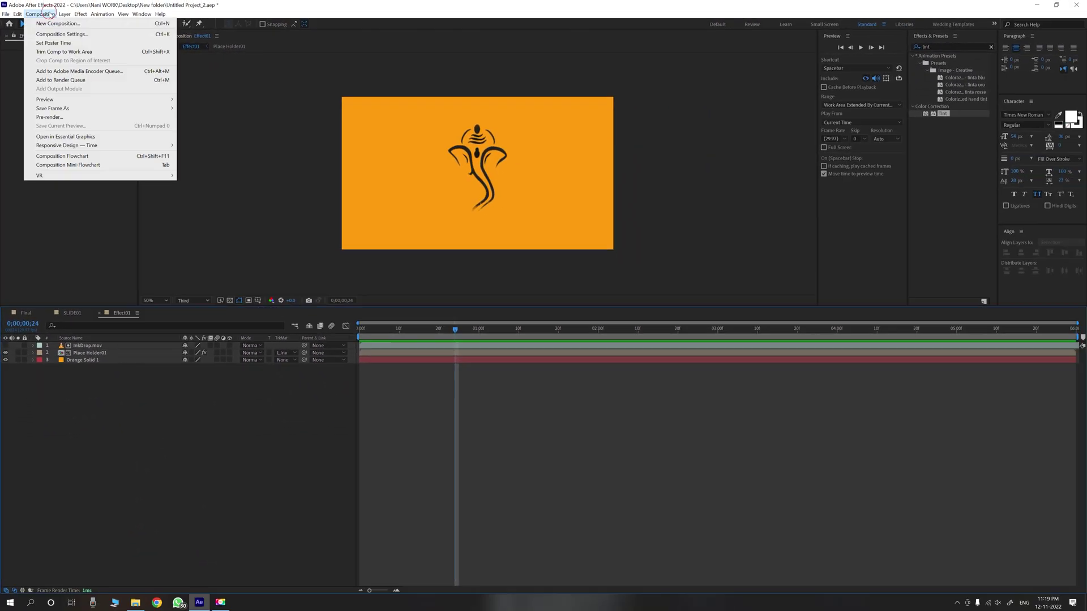
{"action": "left_click", "coordinate": [101, 36]}
{"action": "left_click_drag", "start_coordinate": [534, 270], "coordinate": [620, 262]}
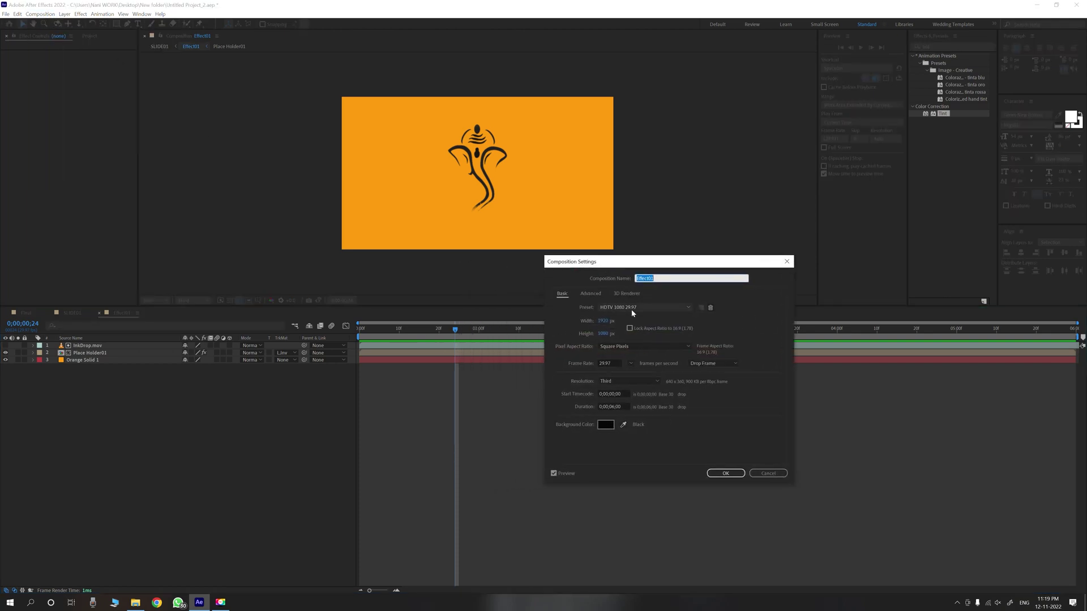
{"action": "left_click", "coordinate": [603, 321]}
{"action": "type", "text": "1"}
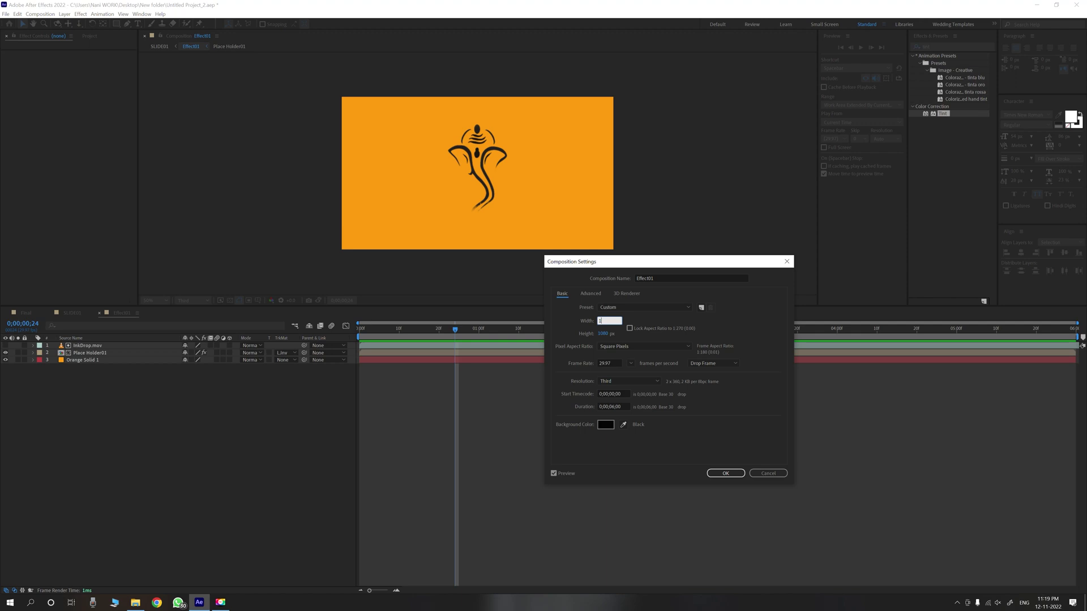
{"action": "type", "text": "025"}
{"action": "left_click", "coordinate": [609, 333]}
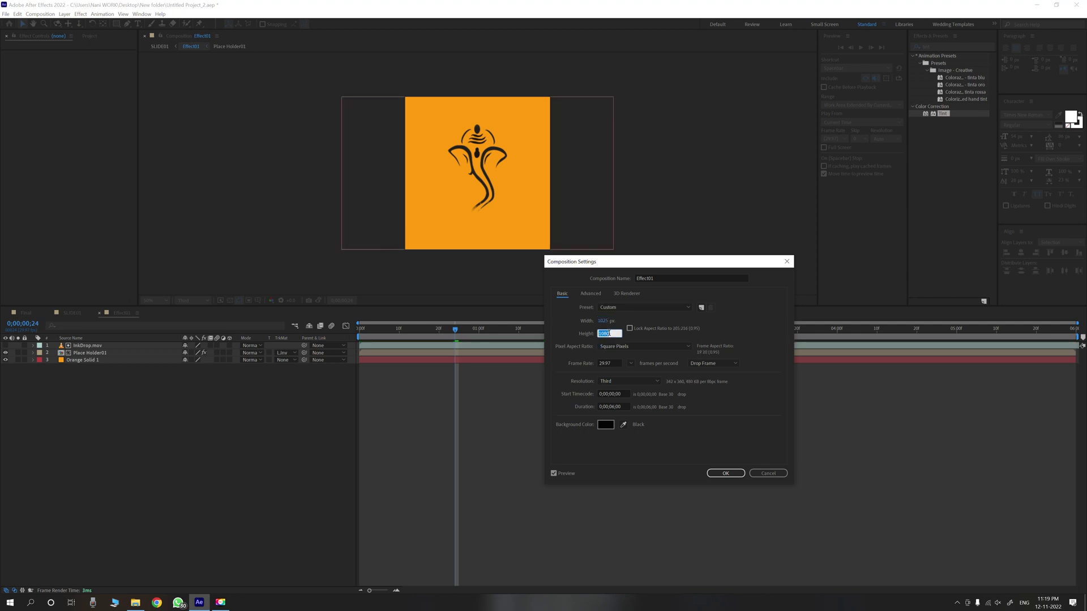
{"action": "type", "text": "1025"}
{"action": "left_click", "coordinate": [725, 474]}
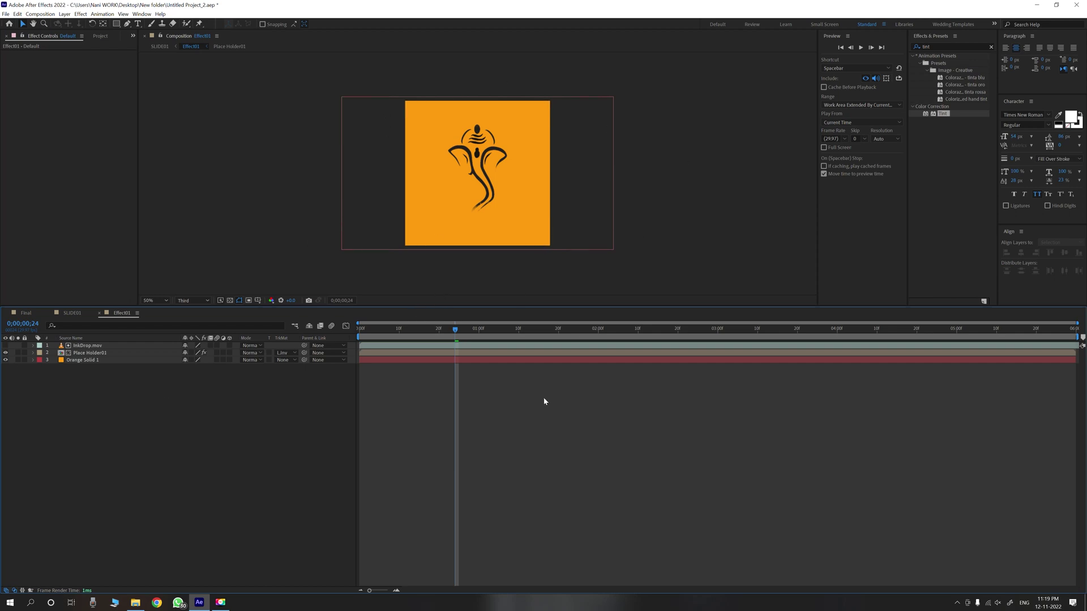
- Shift the InkDrop.mov matte down and to the right across the Ganesh artwork in Effect01, and preview the reveal in SLIDE01
{"action": "left_click", "coordinate": [85, 346]}
{"action": "left_click_drag", "start_coordinate": [369, 329], "coordinate": [367, 335]}
{"action": "key", "text": "space"}
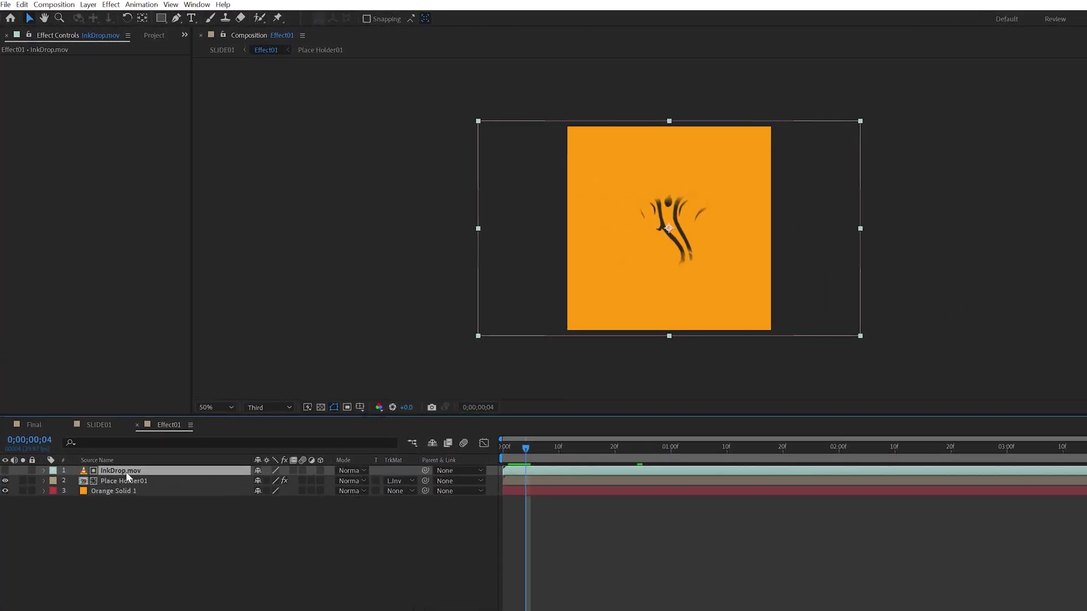
{"action": "left_click_drag", "start_coordinate": [736, 240], "coordinate": [765, 274]}
{"action": "mouse_move", "coordinate": [520, 451]}
{"action": "left_mouse_down"}
{"action": "mouse_move", "coordinate": [509, 450]}
{"action": "mouse_move", "coordinate": [778, 453]}
{"action": "left_mouse_up"}
{"action": "key", "text": "space"}
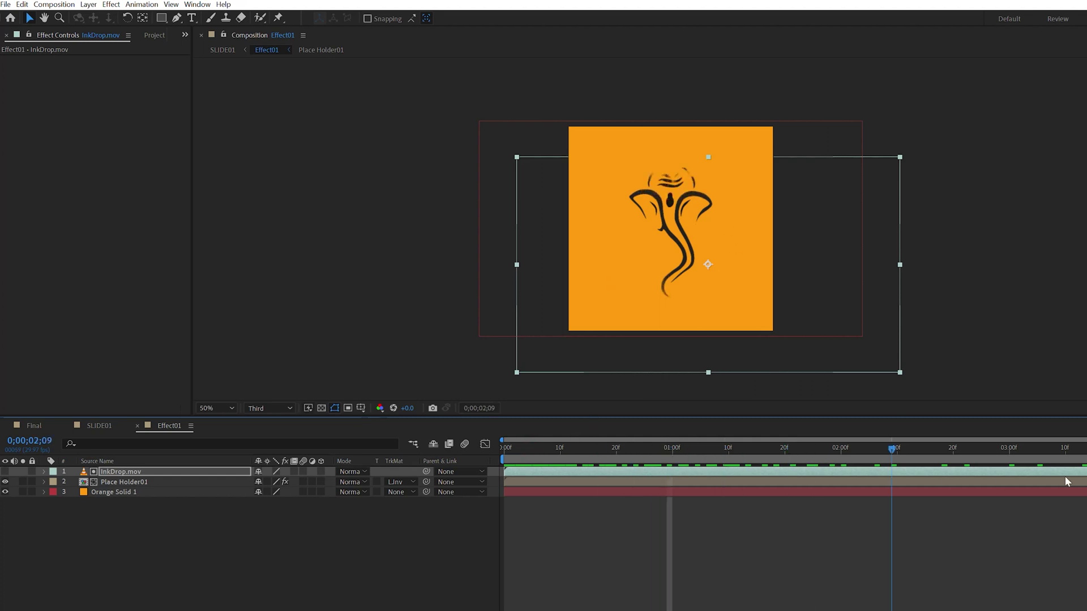
{"action": "left_click", "coordinate": [728, 510]}
{"action": "left_click", "coordinate": [136, 426]}
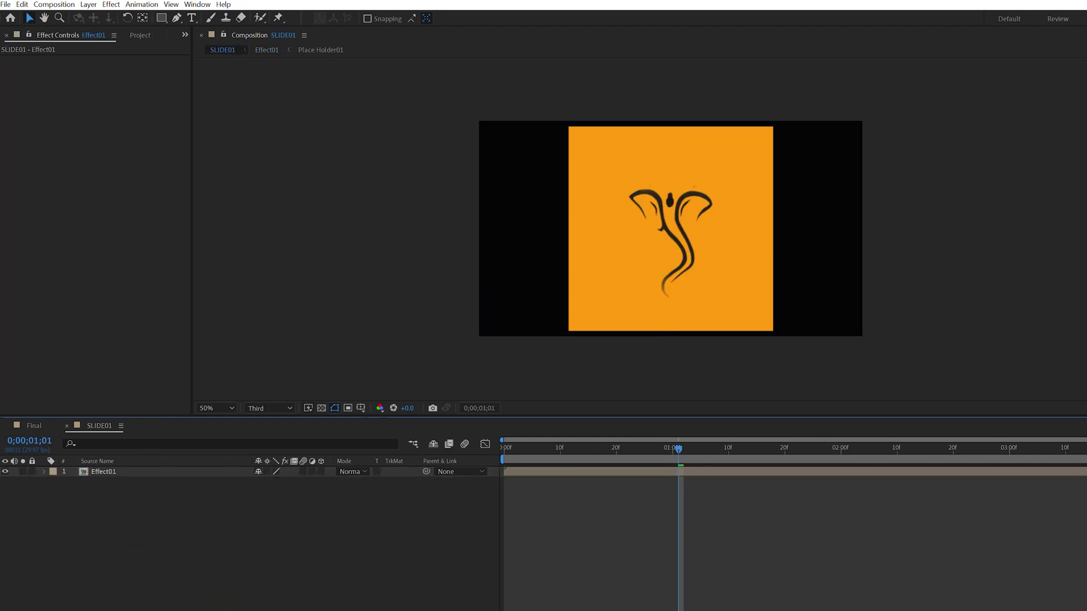
{"action": "key", "text": "space"}
{"action": "left_click", "coordinate": [590, 467]}
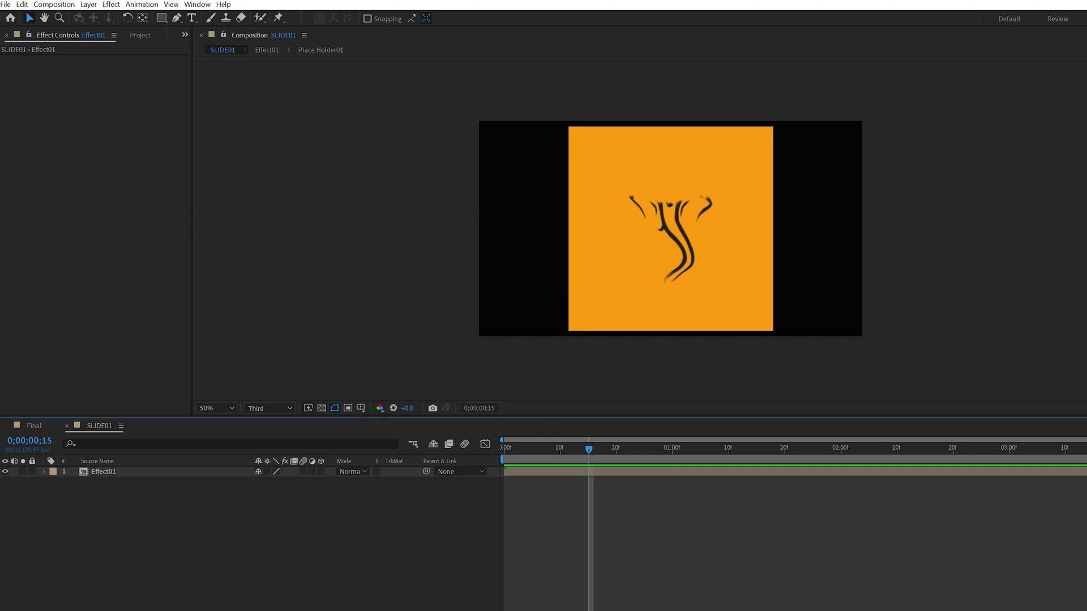
- Add Ink_Drop_Clip.mp4 from File Explorer above Effect01 and use it as Effect01's Luma Inverted Matte, scrubbing through the result
{"action": "key", "text": "alt+Tab"}
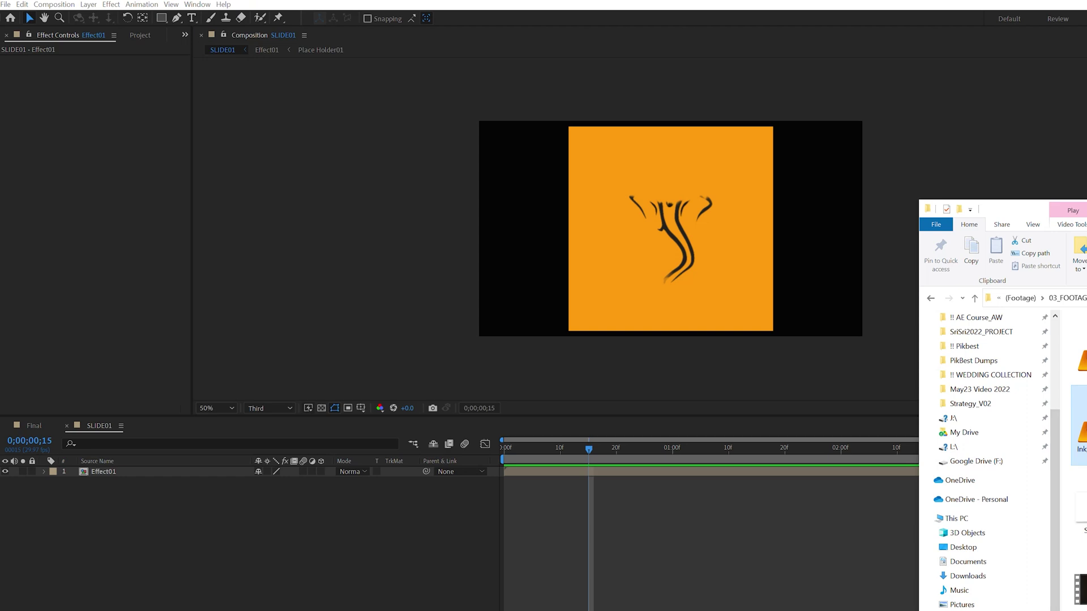
{"action": "left_click_drag", "start_coordinate": [1080, 441], "coordinate": [397, 593]}
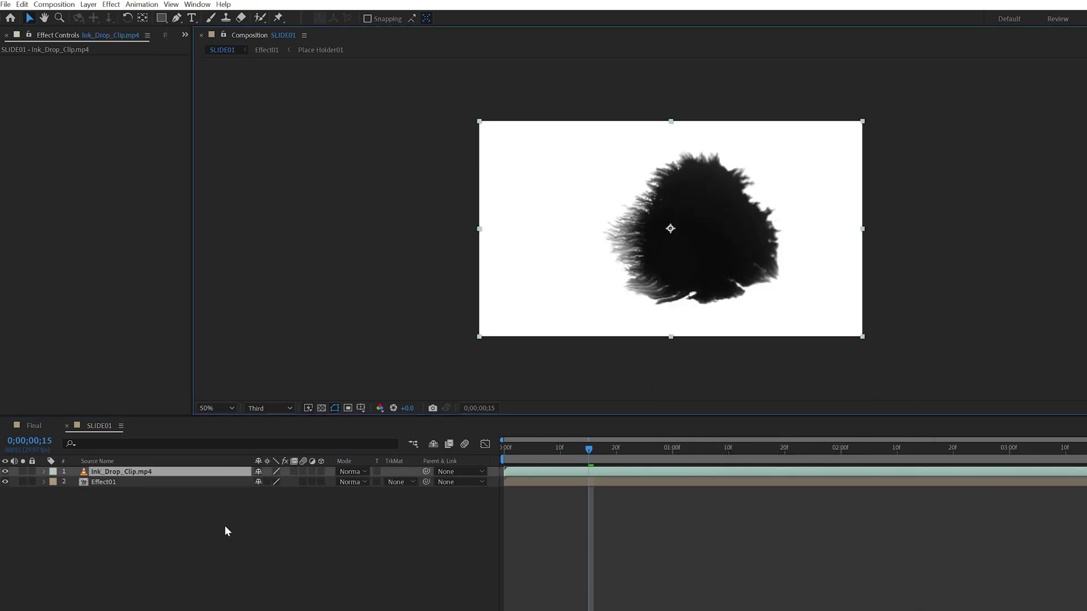
{"action": "left_click", "coordinate": [111, 484]}
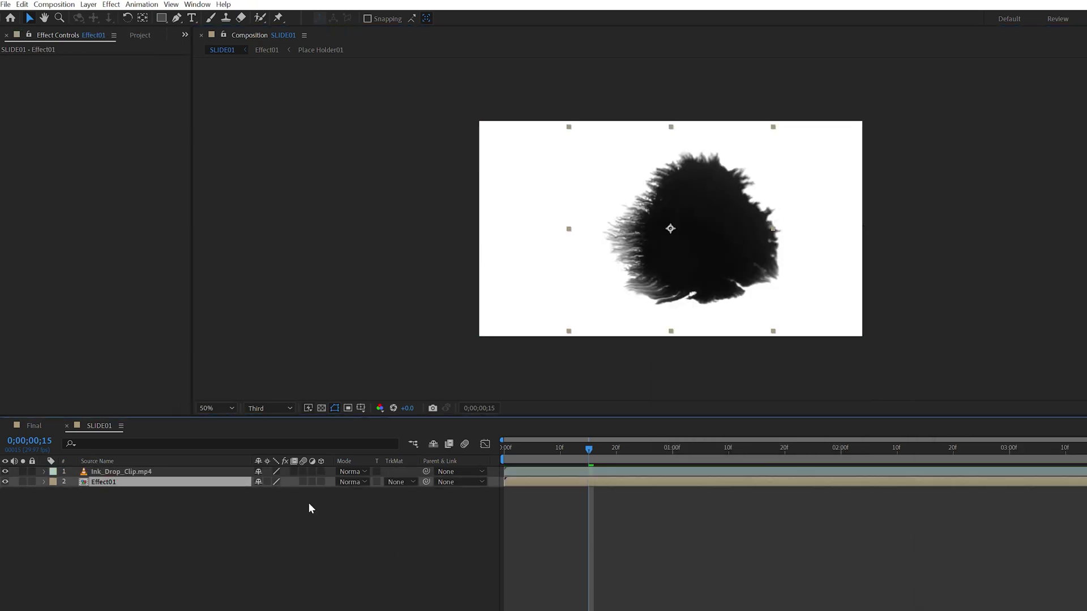
{"action": "left_click", "coordinate": [398, 482]}
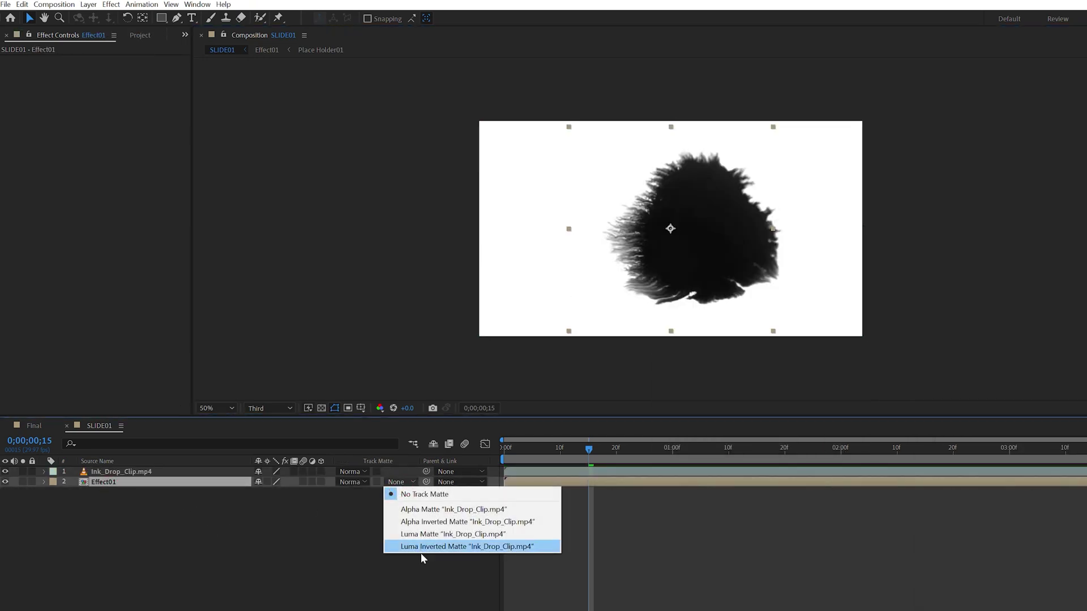
{"action": "left_click", "coordinate": [481, 547]}
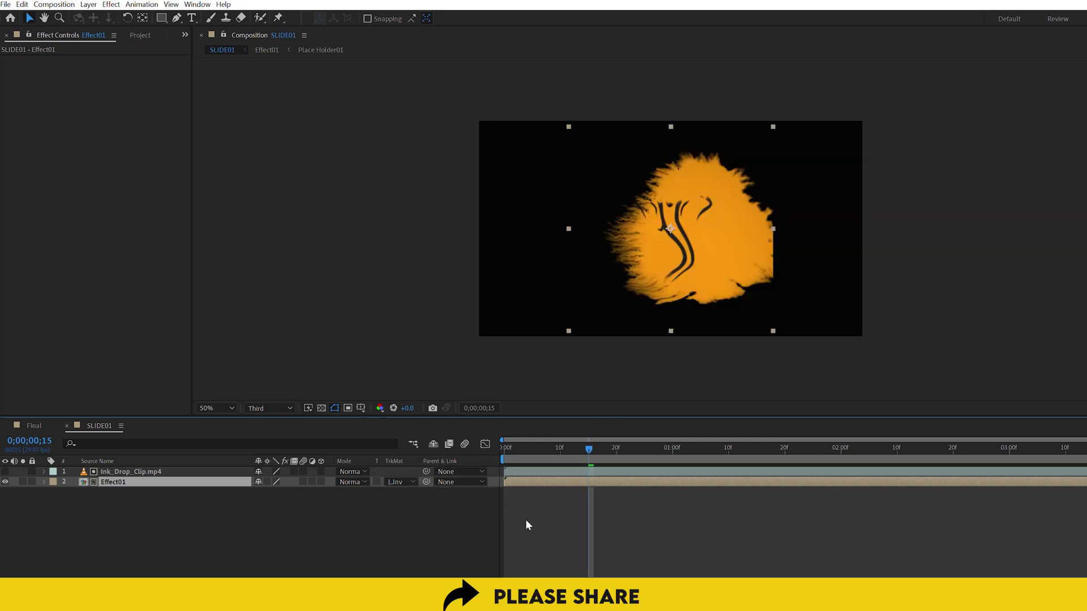
{"action": "left_click_drag", "start_coordinate": [508, 451], "coordinate": [565, 451]}
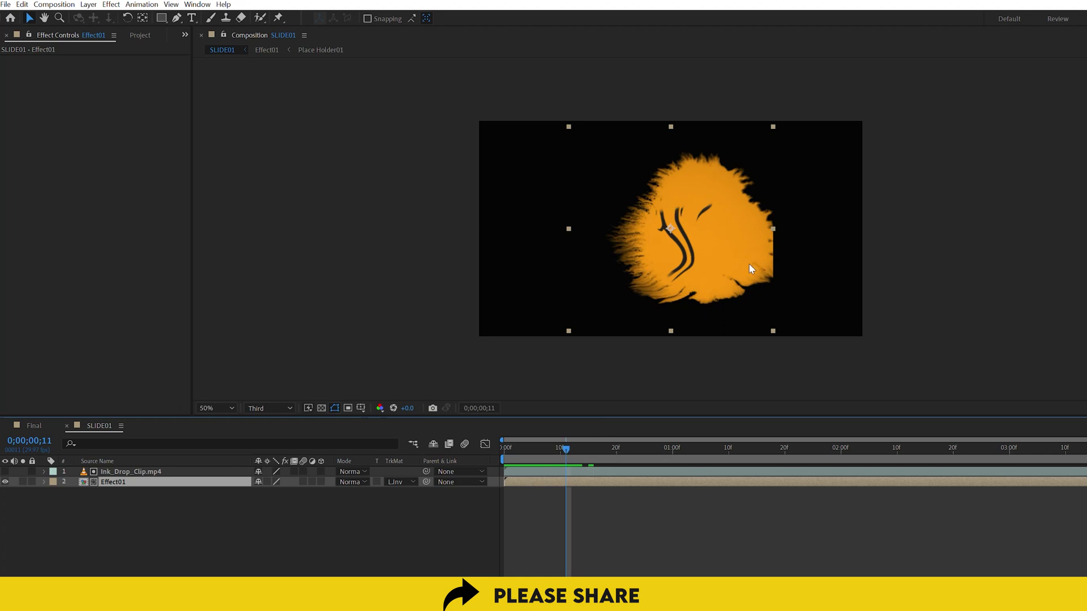
- Move the Ink_Drop_Clip.mp4 matte left and slightly up within the orange square, and scrub through the animation to check its edges
{"action": "left_click", "coordinate": [178, 471]}
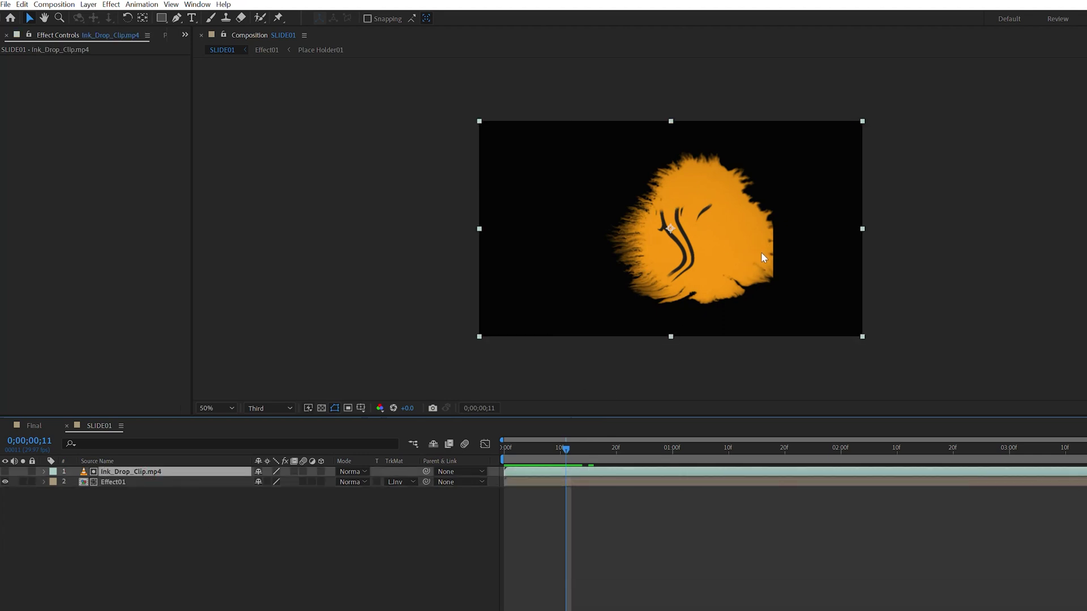
{"action": "left_click_drag", "start_coordinate": [761, 252], "coordinate": [733, 249]}
{"action": "mouse_move", "coordinate": [566, 449]}
{"action": "left_mouse_down"}
{"action": "mouse_move", "coordinate": [488, 452]}
{"action": "mouse_move", "coordinate": [798, 450]}
{"action": "mouse_move", "coordinate": [1083, 471]}
{"action": "left_mouse_up"}
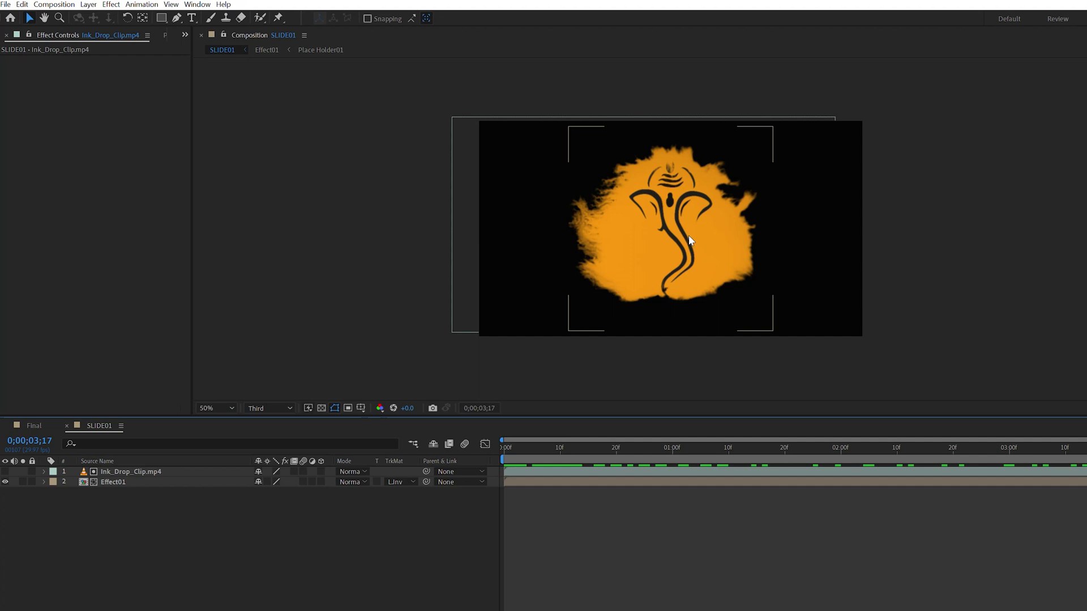
- Scale the Effect01 layer to 101% and nudge the Ink_Drop_Clip.mp4 matte slightly to the right
{"action": "left_click", "coordinate": [115, 483]}
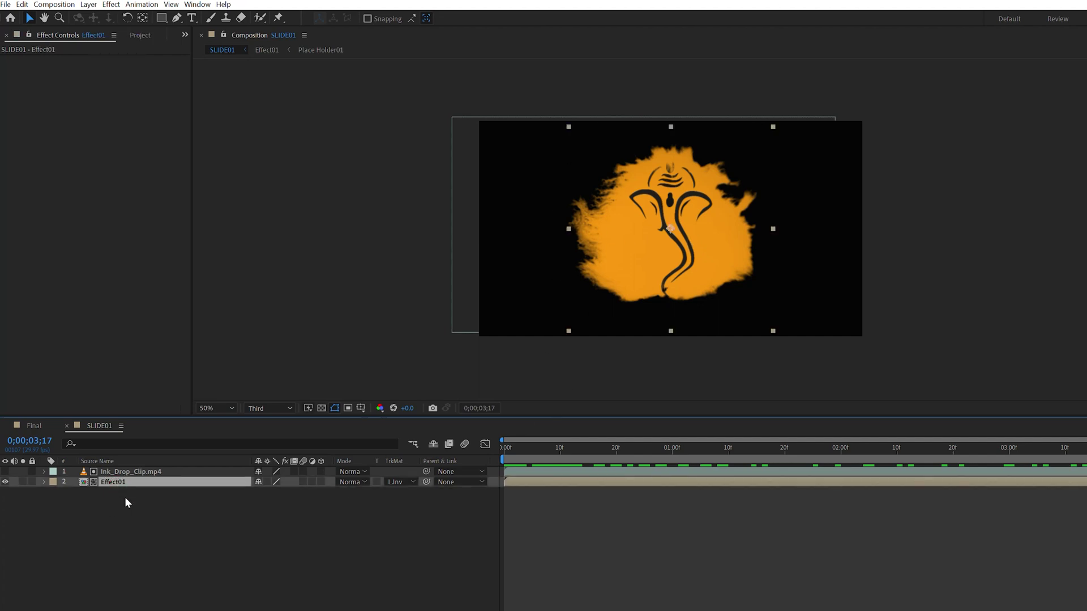
{"action": "key", "text": "s"}
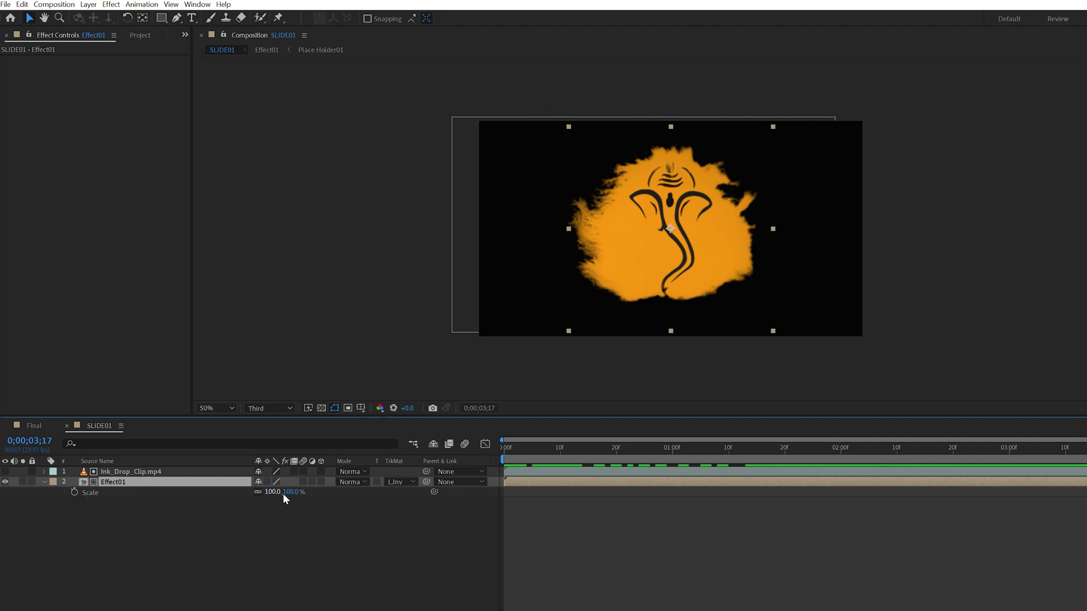
{"action": "mouse_move", "coordinate": [283, 494]}
{"action": "left_mouse_down"}
{"action": "mouse_move", "coordinate": [260, 492]}
{"action": "mouse_move", "coordinate": [292, 492]}
{"action": "left_mouse_up"}
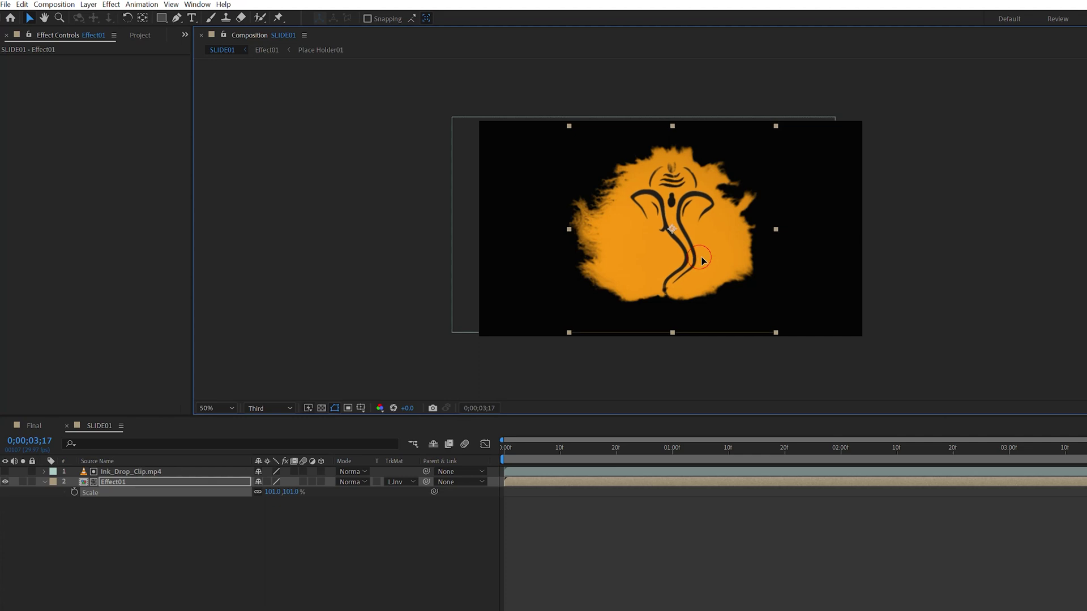
{"action": "left_click_drag", "start_coordinate": [698, 259], "coordinate": [707, 259]}
{"action": "left_click", "coordinate": [146, 473]}
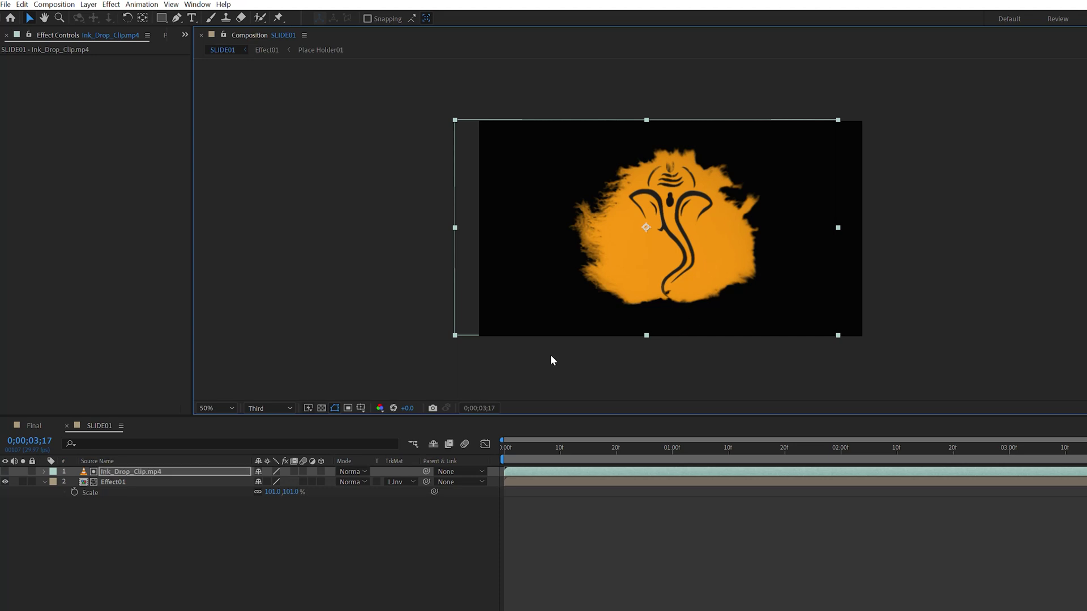
- Scale the Place Holder01 layer inside Effect01 down to 79%
{"action": "double_click", "coordinate": [124, 482]}
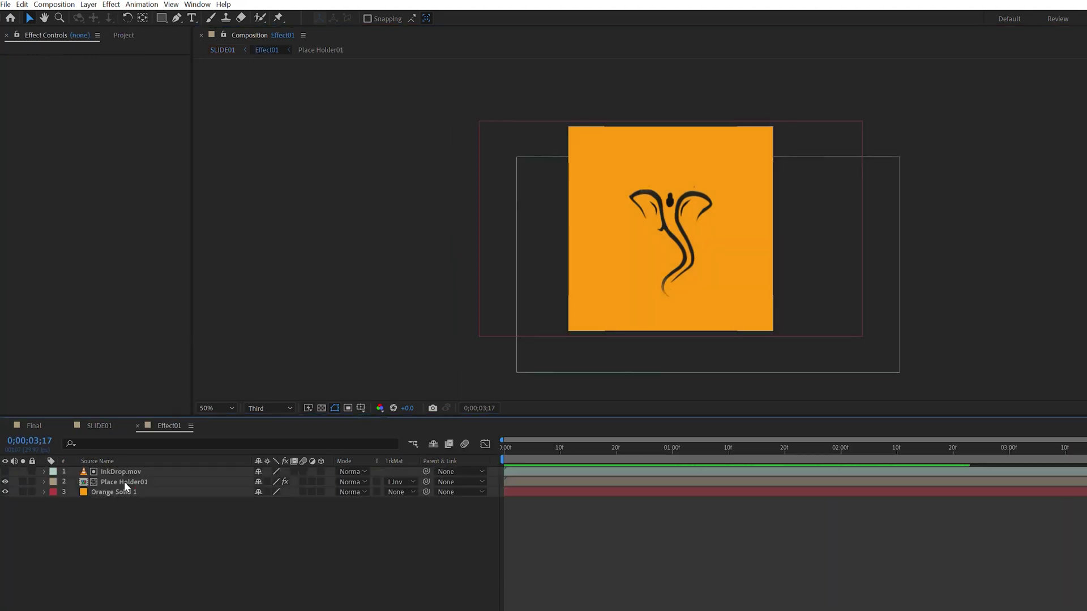
{"action": "left_click", "coordinate": [166, 492]}
{"action": "left_click", "coordinate": [167, 482]}
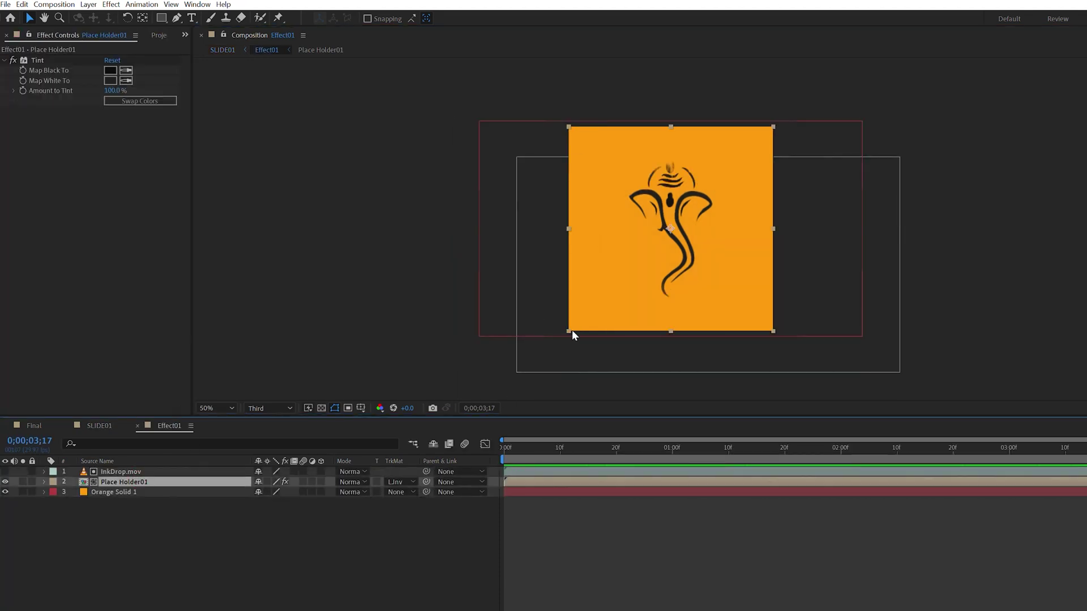
{"action": "key", "text": "s"}
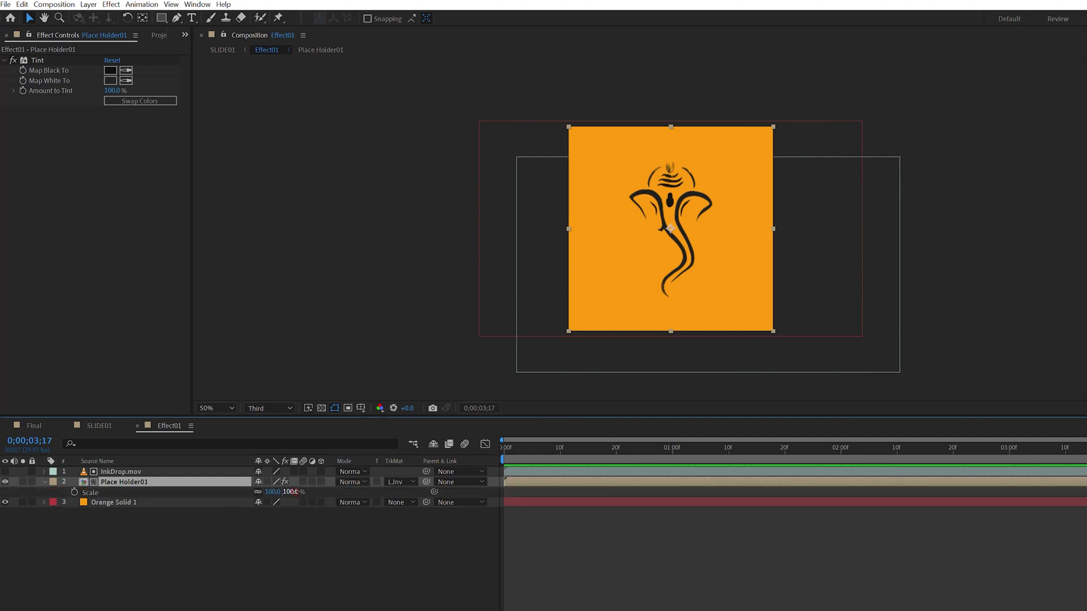
{"action": "left_click_drag", "start_coordinate": [290, 492], "coordinate": [279, 492]}
{"action": "left_click", "coordinate": [294, 538]}
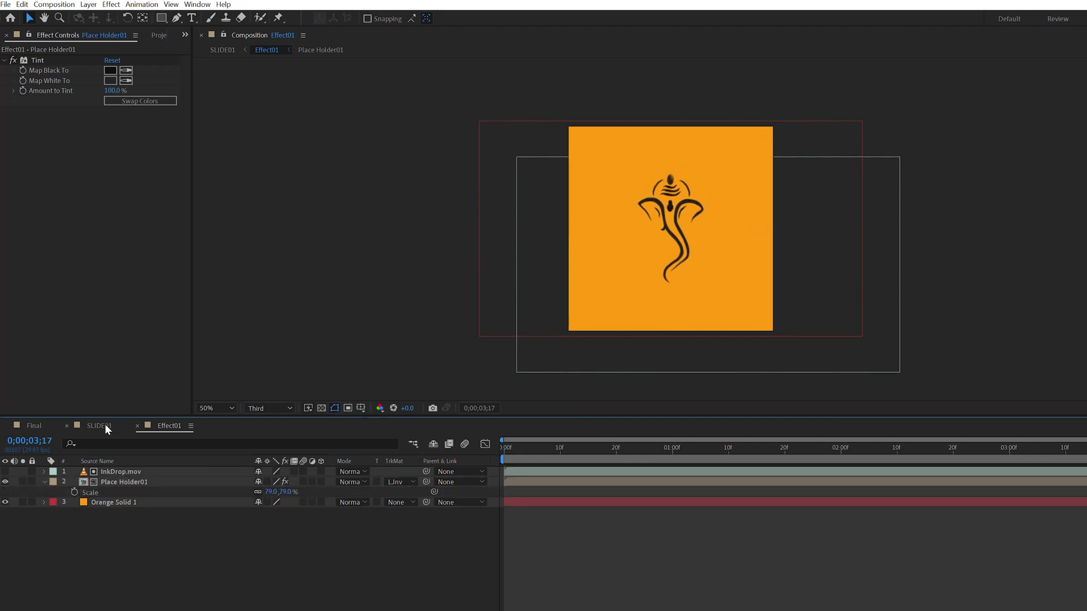
- Preview the ink reveal in SLIDE01, and close the SLIDE01 and Effect01 timelines so only Final stays open
{"action": "left_click", "coordinate": [105, 426]}
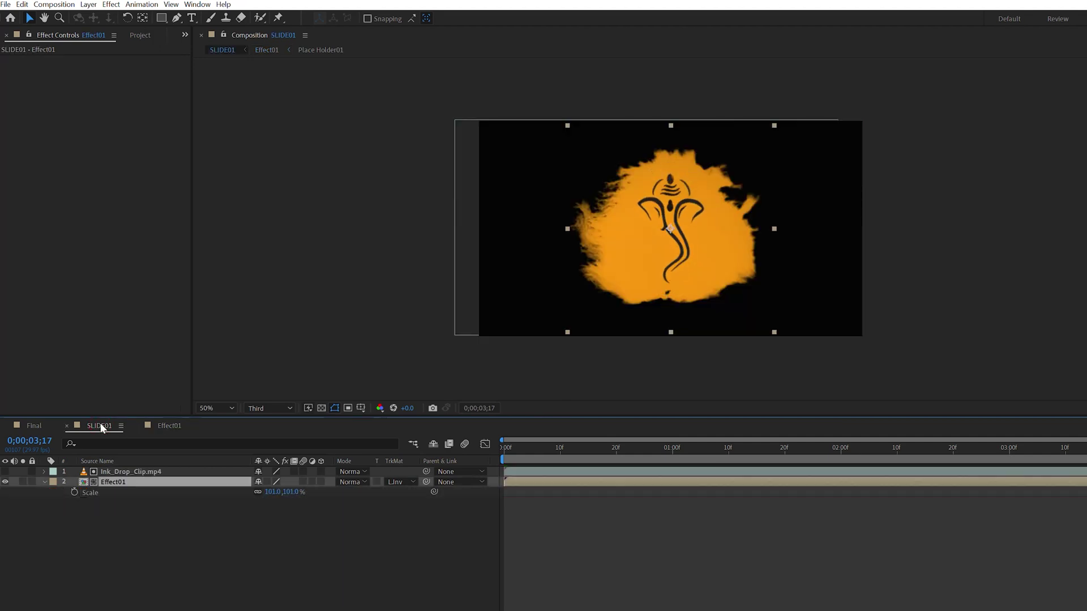
{"action": "left_click", "coordinate": [462, 567]}
{"action": "key", "text": "space"}
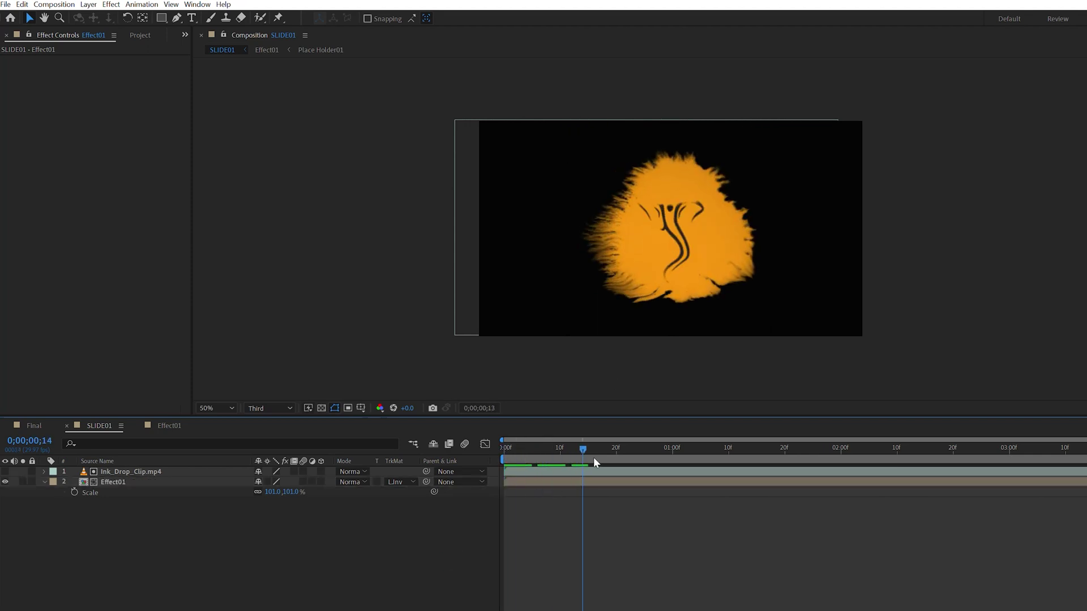
{"action": "left_click", "coordinate": [44, 482]}
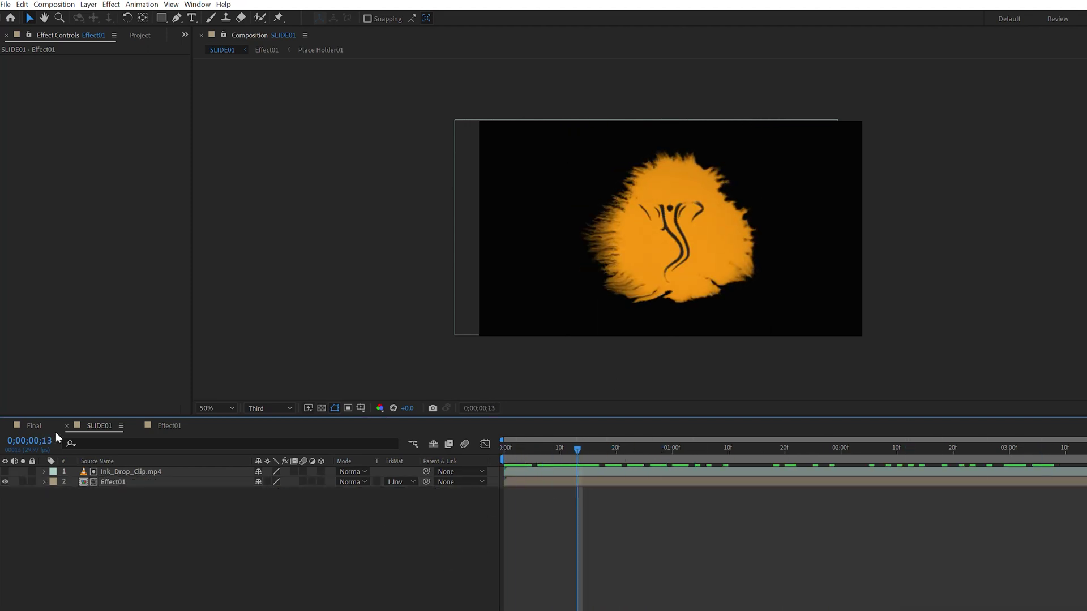
{"action": "left_click", "coordinate": [66, 426]}
{"action": "left_click", "coordinate": [66, 427]}
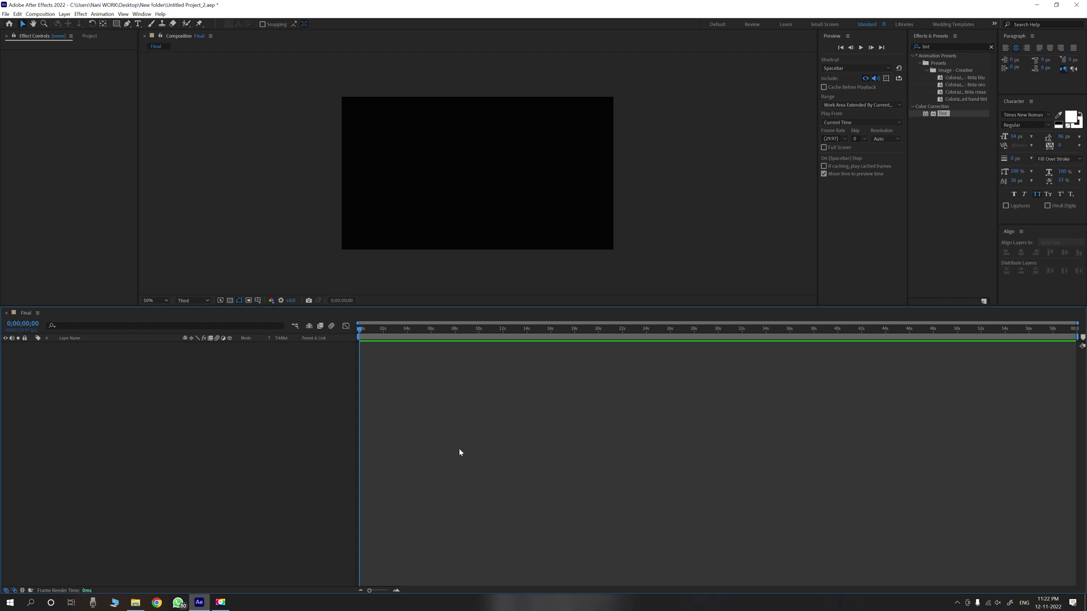
- Add Paper Texture.png from File Explorer to the Final composition and scale it to 50%
{"action": "left_click", "coordinate": [136, 602]}
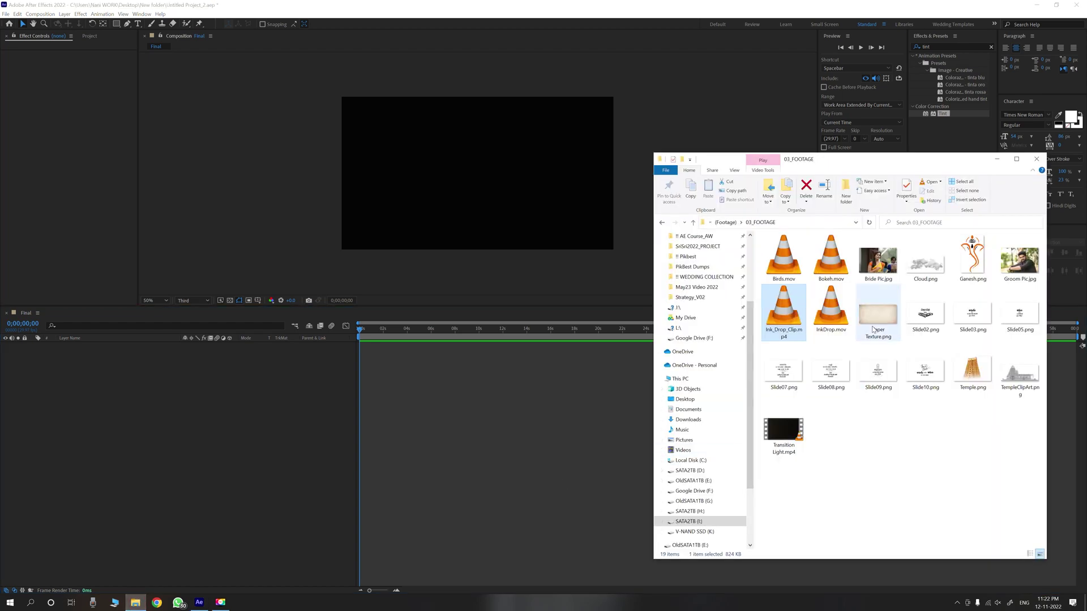
{"action": "left_click_drag", "start_coordinate": [873, 330], "coordinate": [195, 462]}
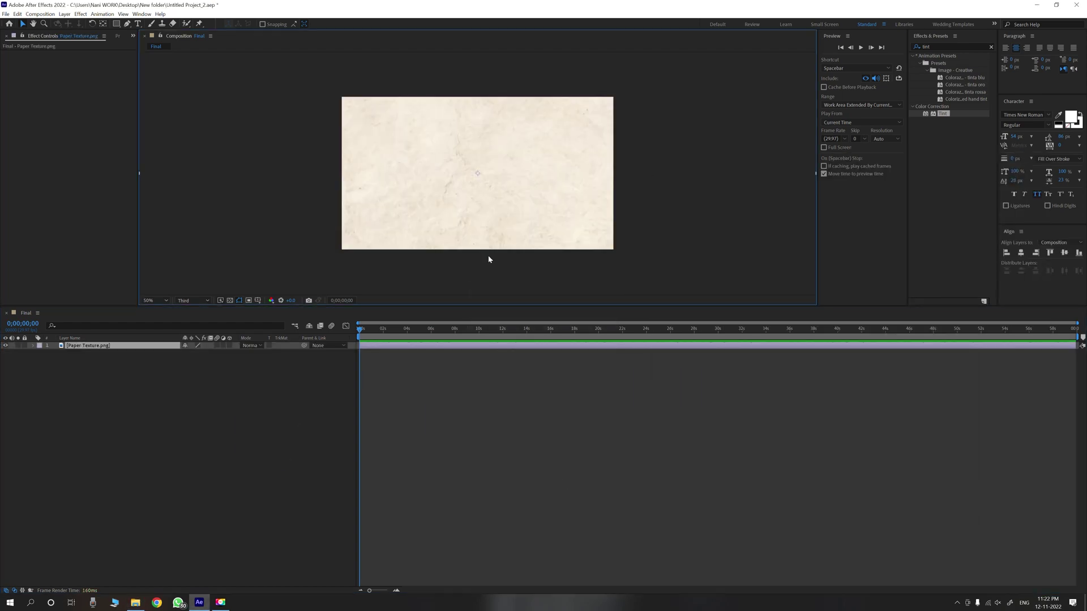
{"action": "key", "text": "s"}
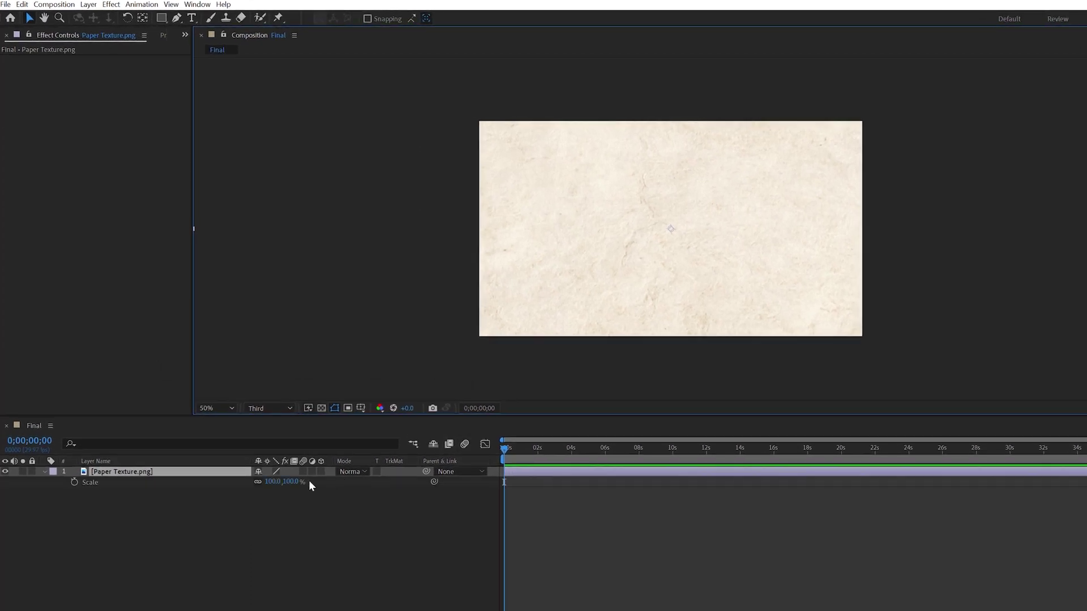
{"action": "key", "text": "comma"}
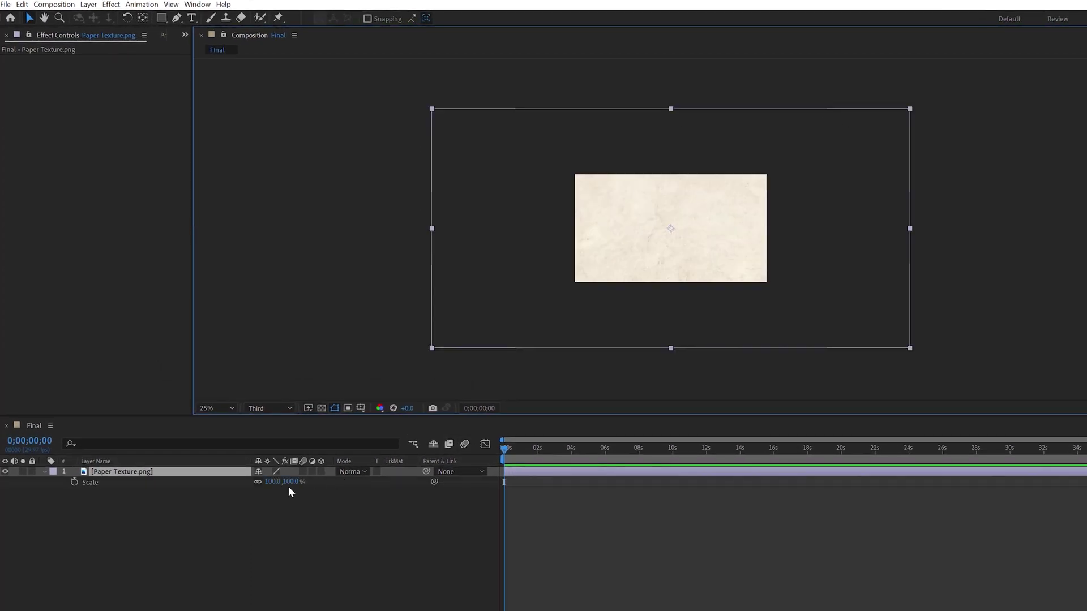
{"action": "left_click_drag", "start_coordinate": [287, 487], "coordinate": [260, 490]}
{"action": "key", "text": "period"}
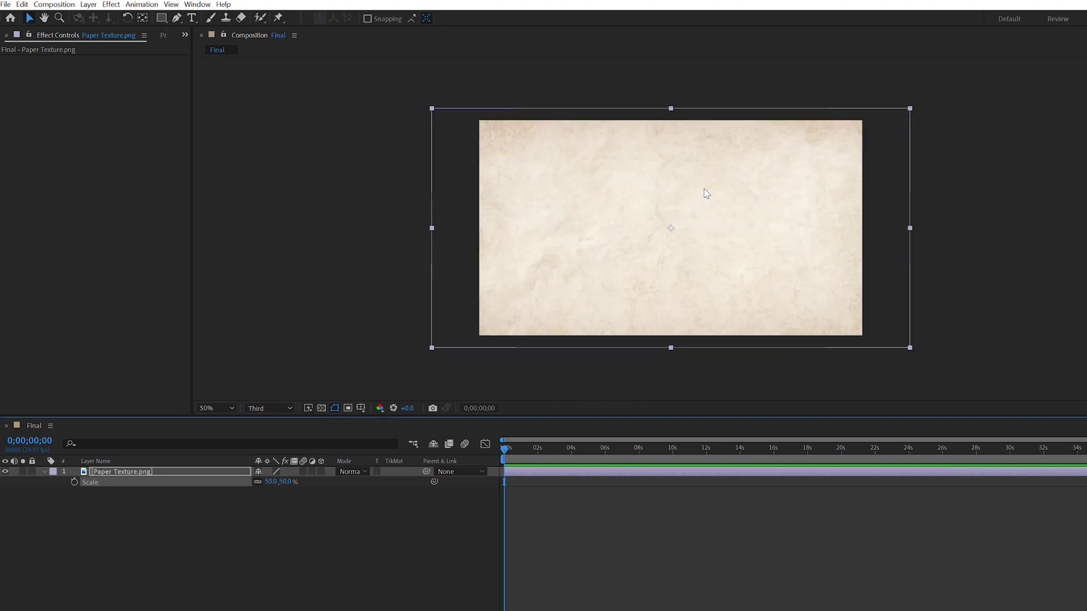
- Pre-compose the Paper Texture.png layer as BG, moving all attributes into the new composition
{"action": "left_click", "coordinate": [198, 543]}
{"action": "right_click", "coordinate": [149, 472]}
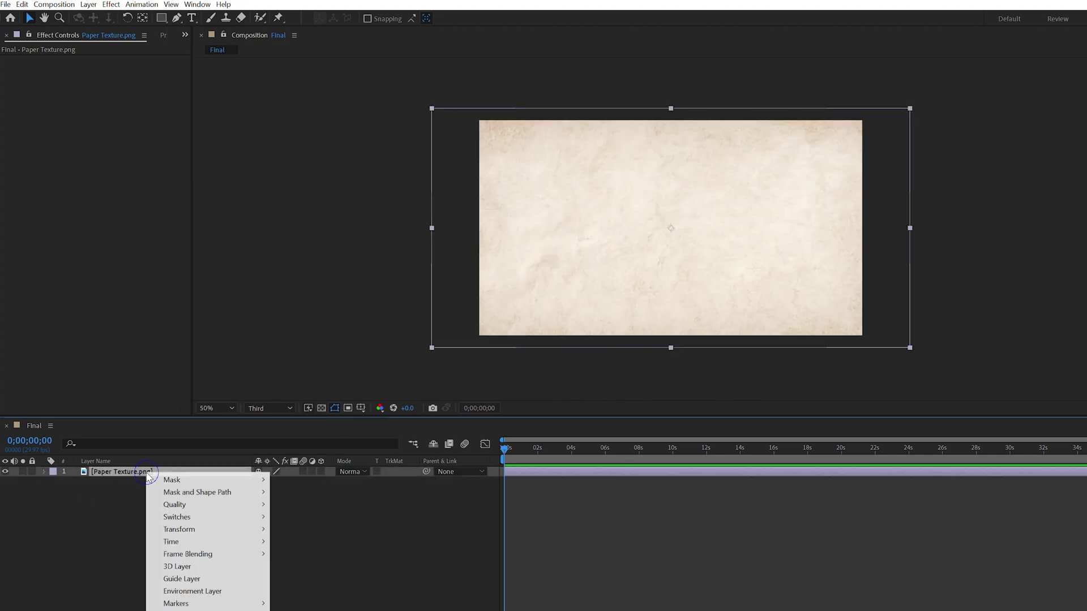
{"action": "key", "text": "ctrl+shift+c"}
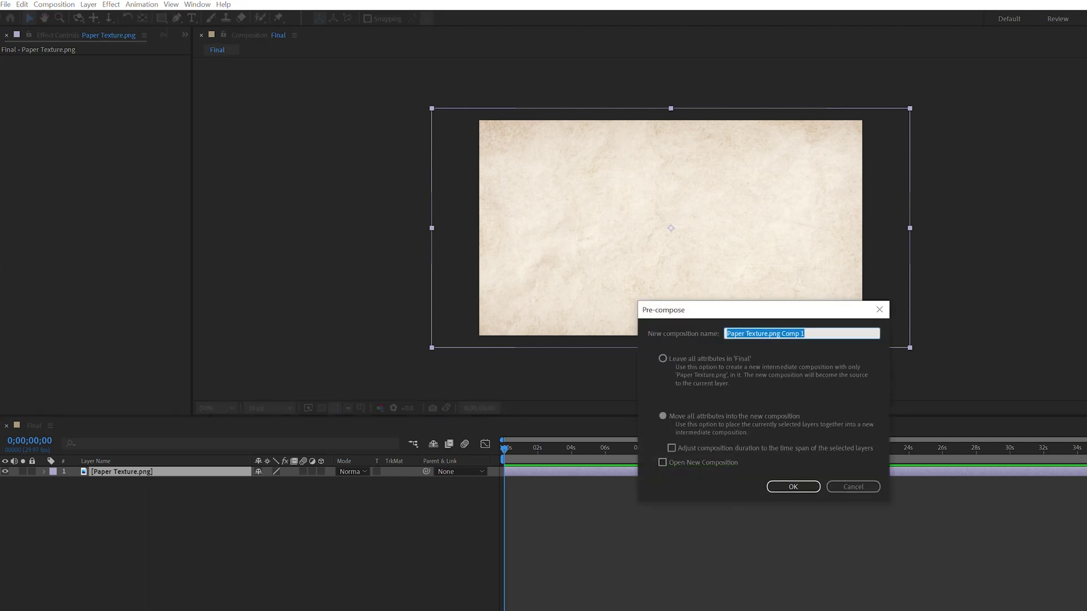
{"action": "type", "text": "B"}
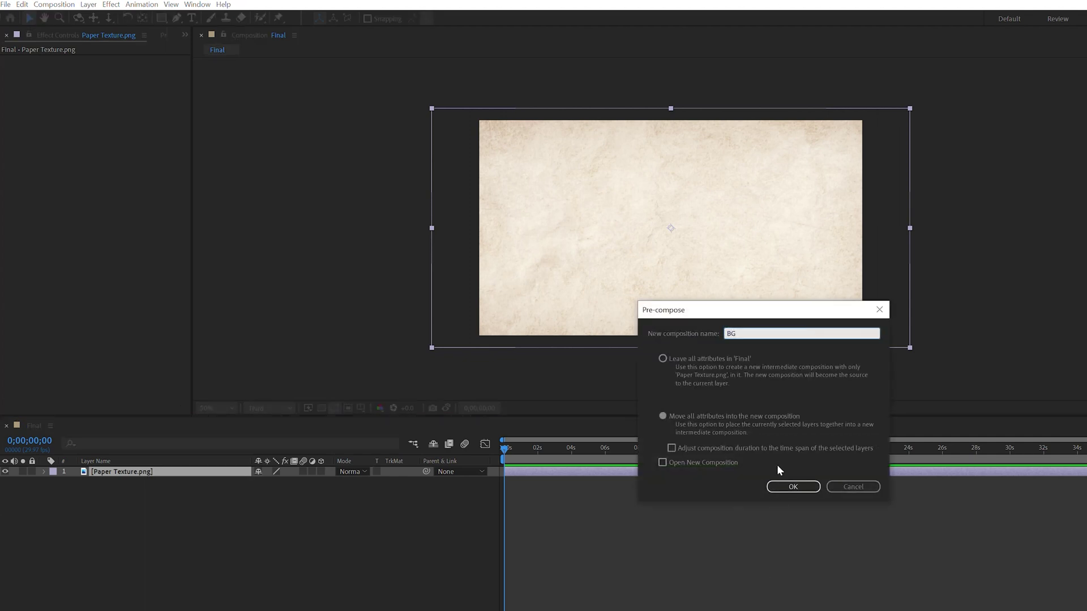
{"action": "type", "text": "G"}
{"action": "left_click", "coordinate": [787, 486]}
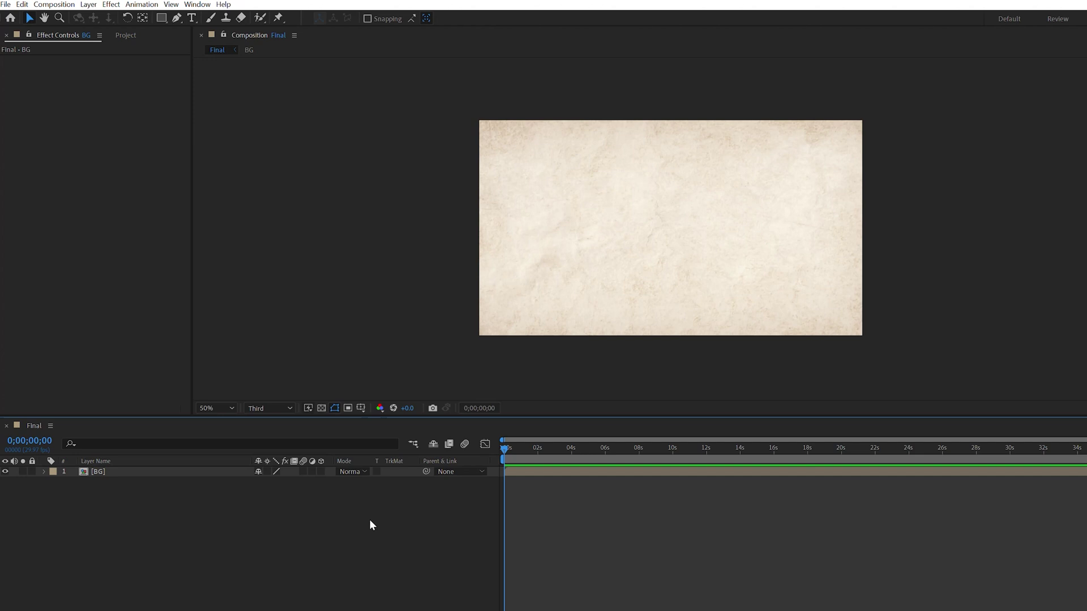
- Open the BG composition and add Temple.png and TempleClipArt.png from File Explorer above Paper Texture.png
{"action": "double_click", "coordinate": [103, 475]}
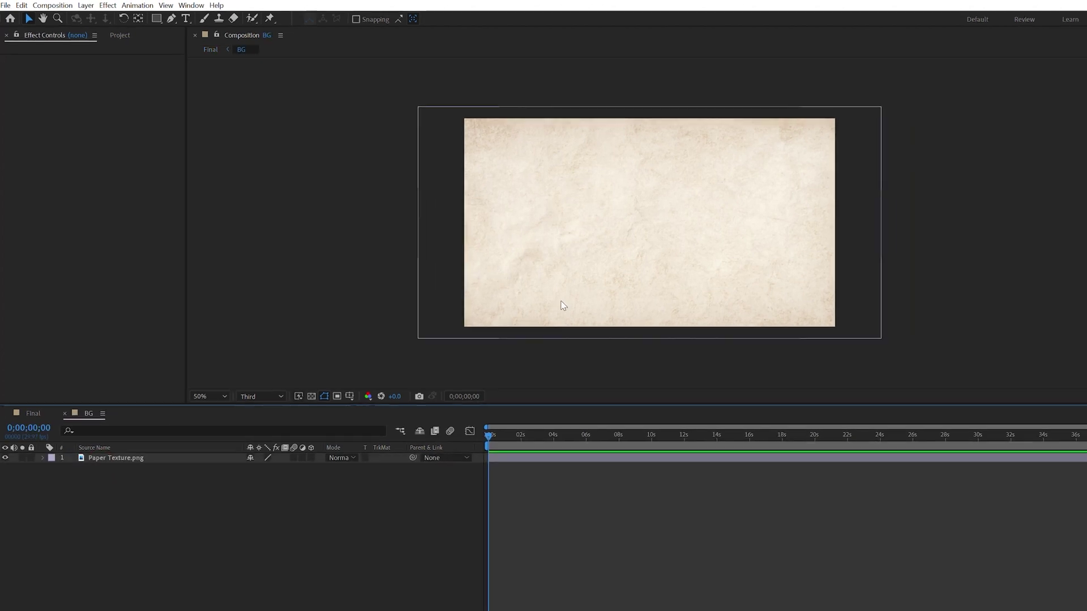
{"action": "key", "text": "alt+Tab"}
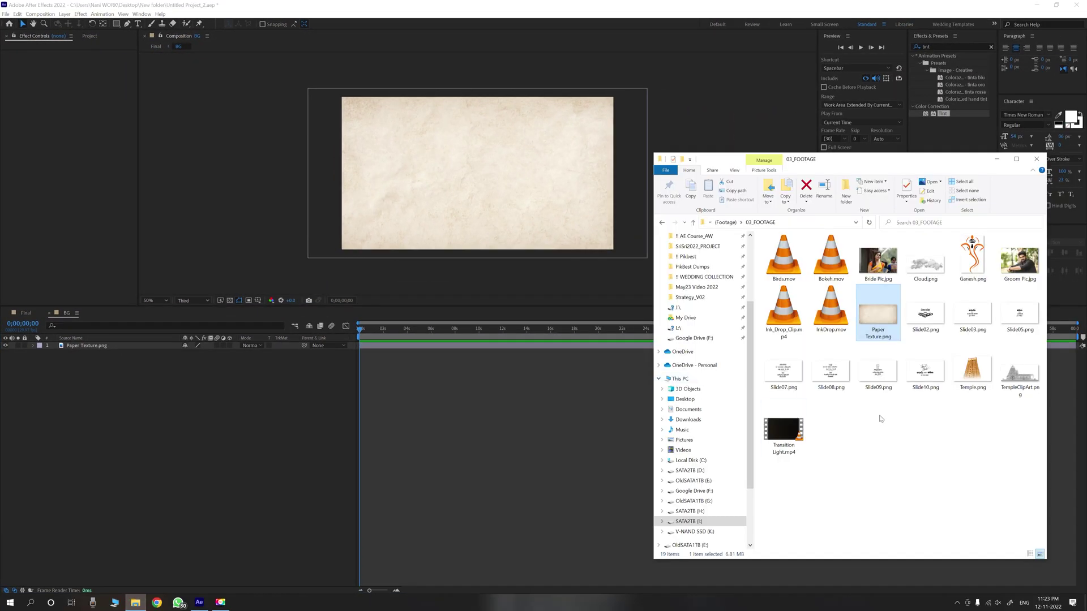
{"action": "left_click", "coordinate": [972, 371]}
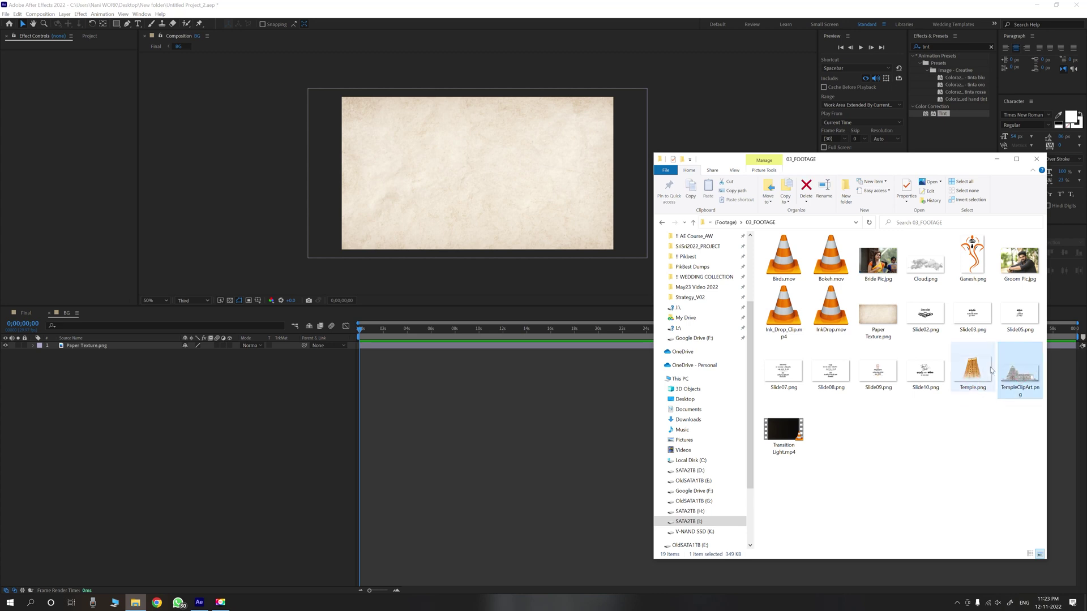
{"action": "left_click_drag", "start_coordinate": [1018, 415], "coordinate": [280, 469]}
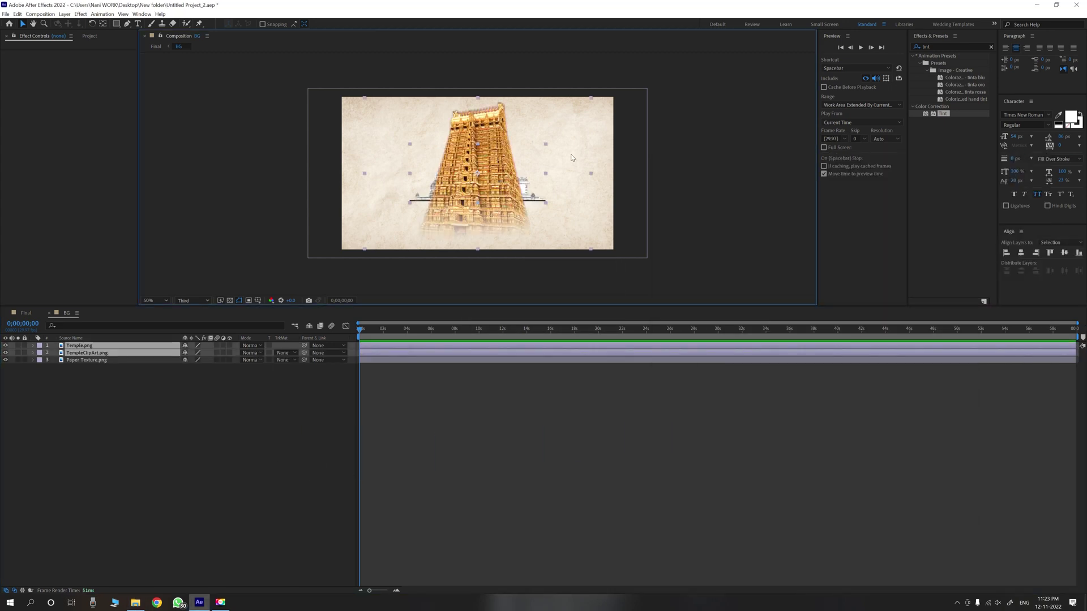
{"action": "left_click", "coordinate": [308, 447]}
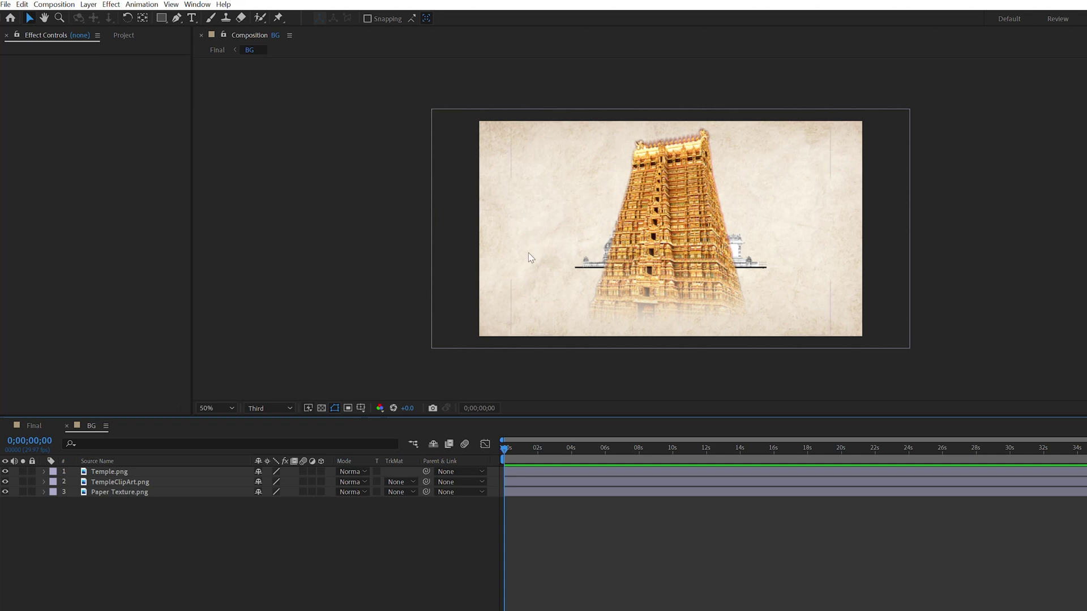
- Scale Temple.png to 36% and place it near the lower-right corner of the paper background
{"action": "left_click_drag", "start_coordinate": [671, 236], "coordinate": [812, 300]}
{"action": "key", "text": "s"}
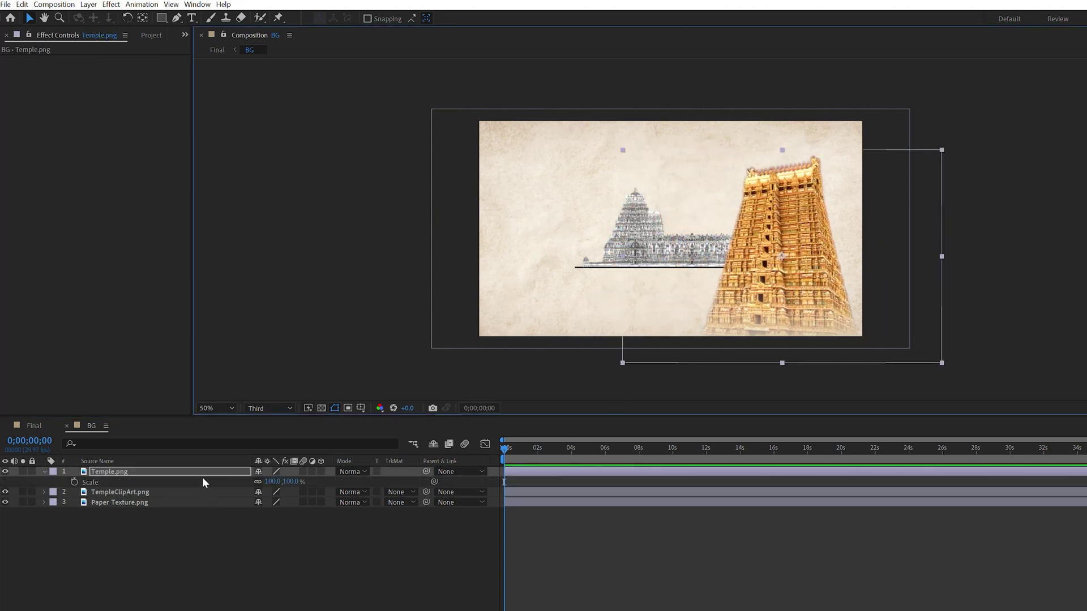
{"action": "left_click_drag", "start_coordinate": [273, 482], "coordinate": [237, 482]}
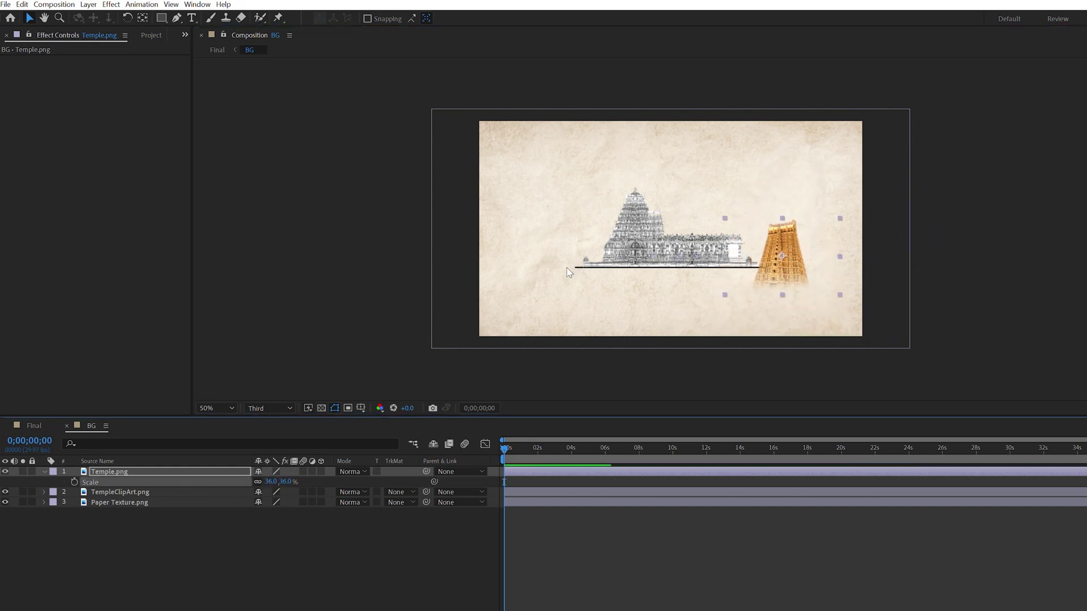
{"action": "left_click_drag", "start_coordinate": [799, 278], "coordinate": [822, 305]}
- Move TempleClipArt.png to the lower-left corner of the paper background and scale it to 91%
{"action": "left_click_drag", "start_coordinate": [643, 254], "coordinate": [561, 304]}
{"action": "key", "text": "s"}
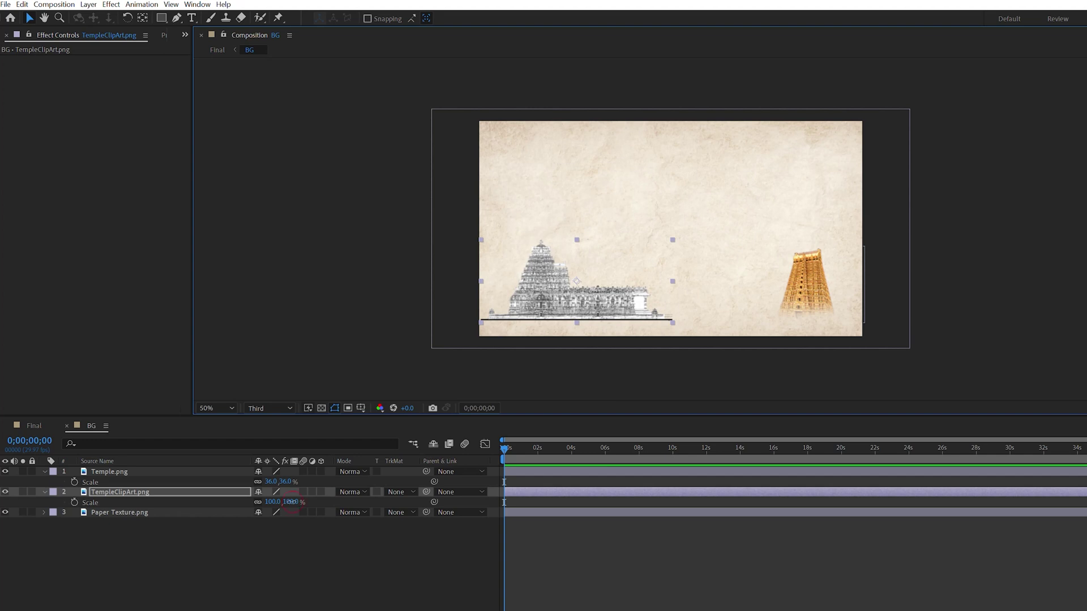
{"action": "left_click_drag", "start_coordinate": [292, 502], "coordinate": [310, 532]}
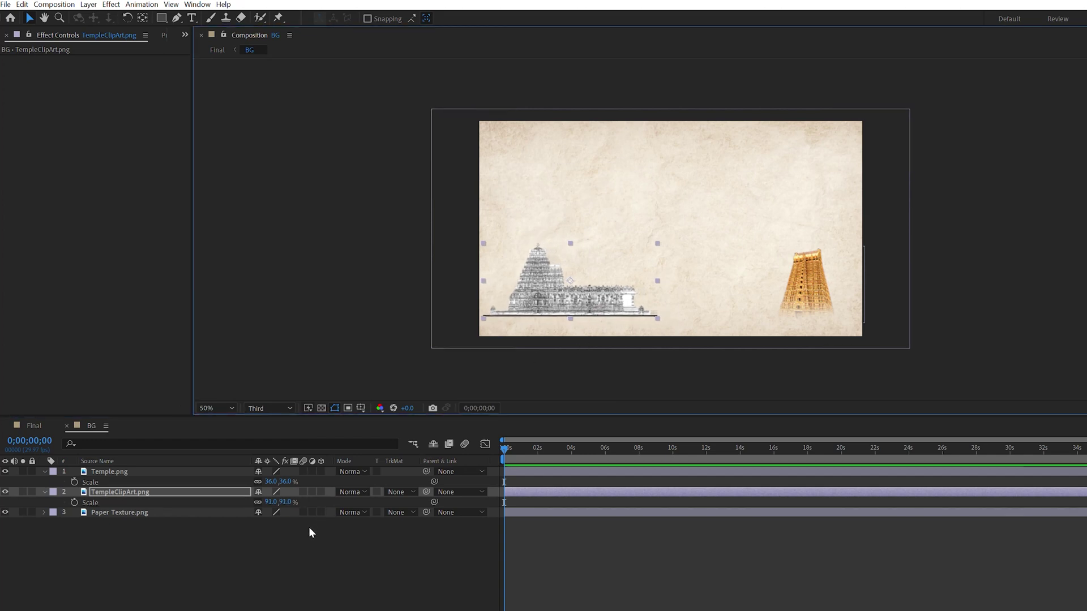
- Try the Screen, Overlay, Color Dodge and Add blending modes on the TempleClipArt.png layer
{"action": "left_click", "coordinate": [352, 492]}
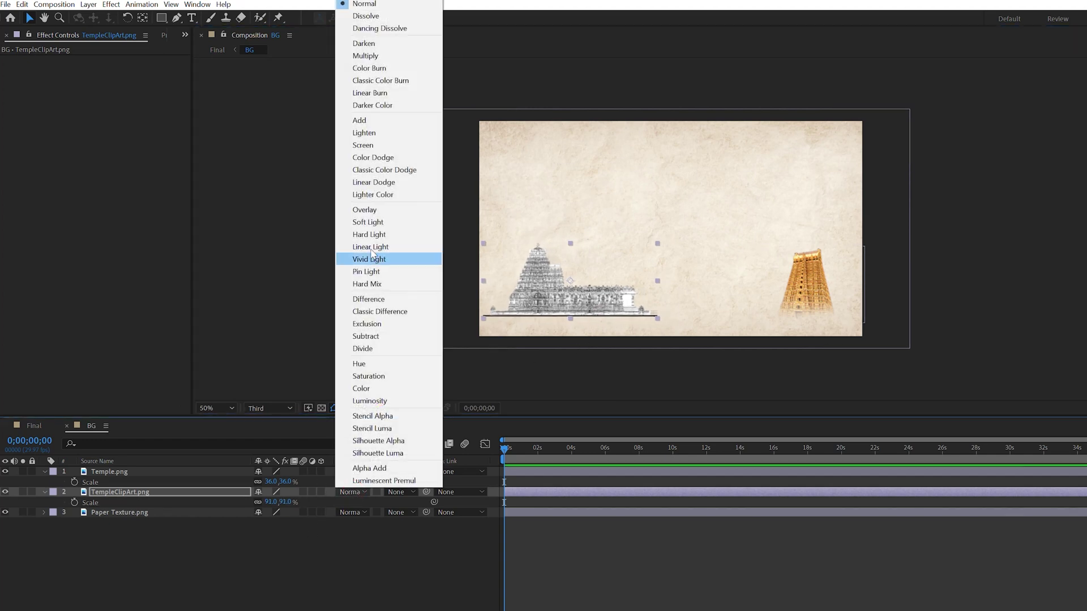
{"action": "left_click", "coordinate": [352, 146]}
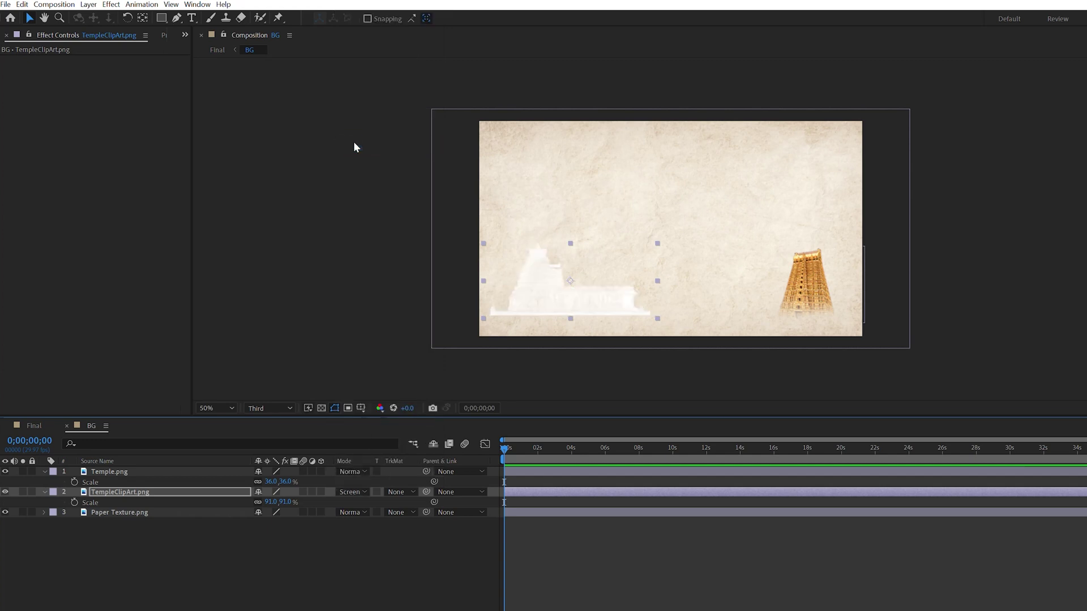
{"action": "left_click", "coordinate": [351, 492]}
{"action": "left_click", "coordinate": [359, 210]}
{"action": "left_click", "coordinate": [351, 492]}
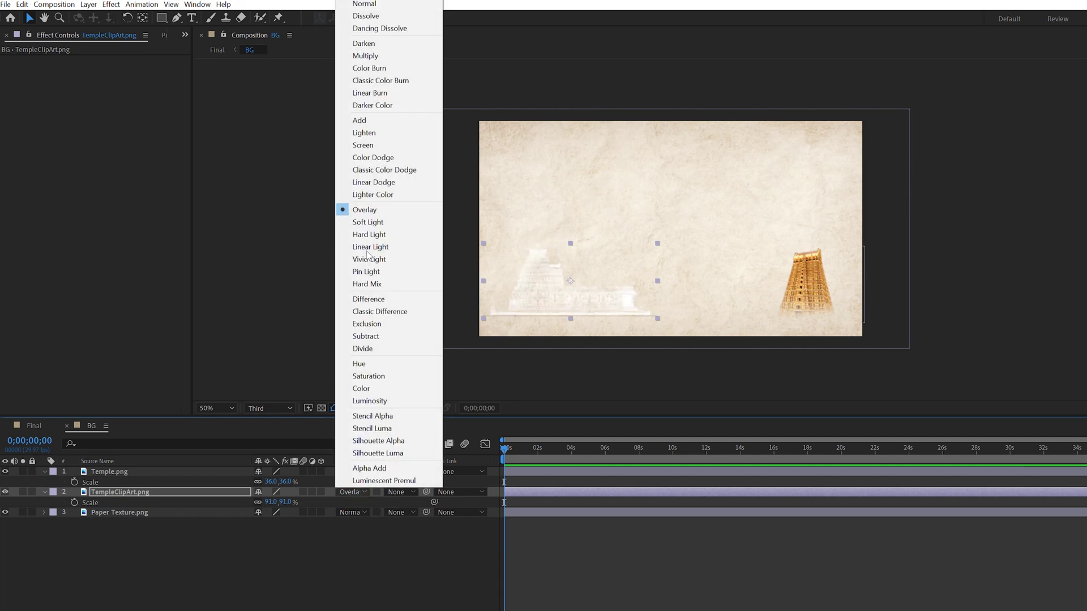
{"action": "left_click", "coordinate": [362, 158]}
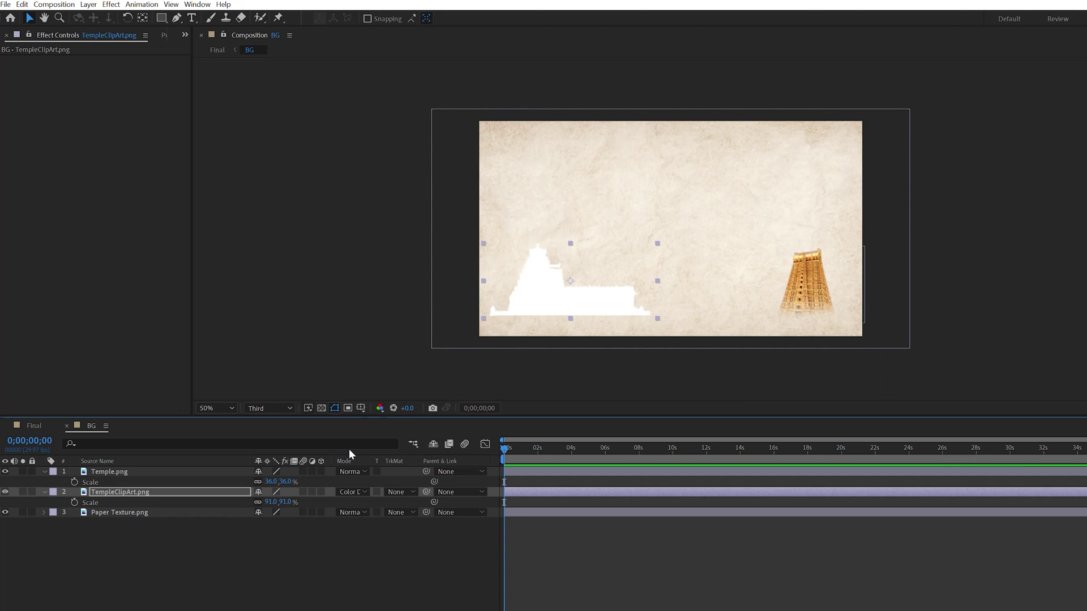
{"action": "left_click", "coordinate": [351, 492]}
{"action": "left_click", "coordinate": [363, 124]}
- Set the TempleClipArt.png layer's blending mode to Multiply
{"action": "left_click", "coordinate": [351, 492]}
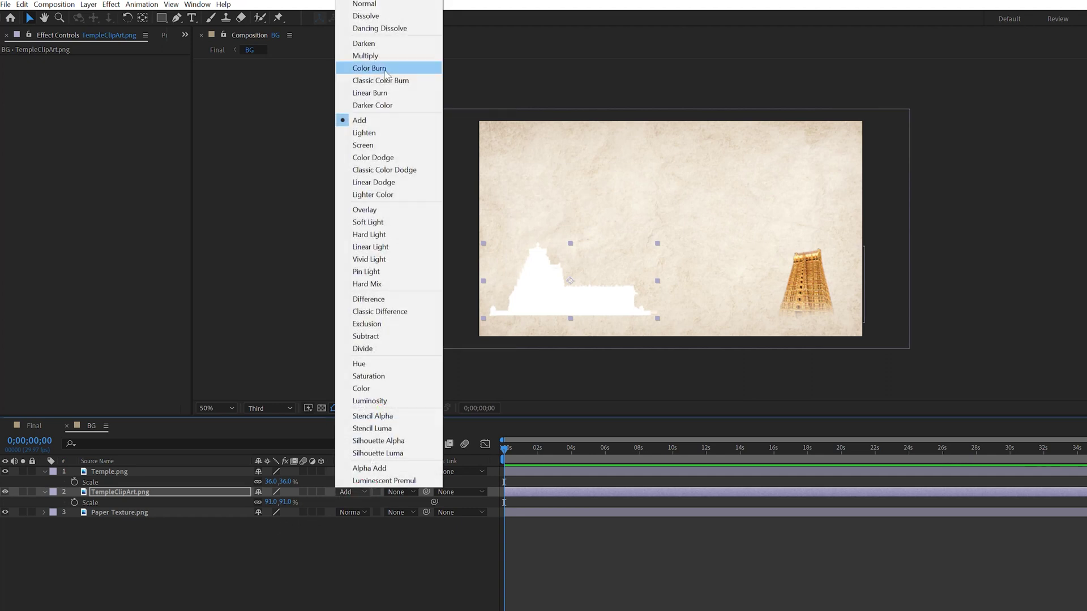
{"action": "left_click", "coordinate": [363, 55]}
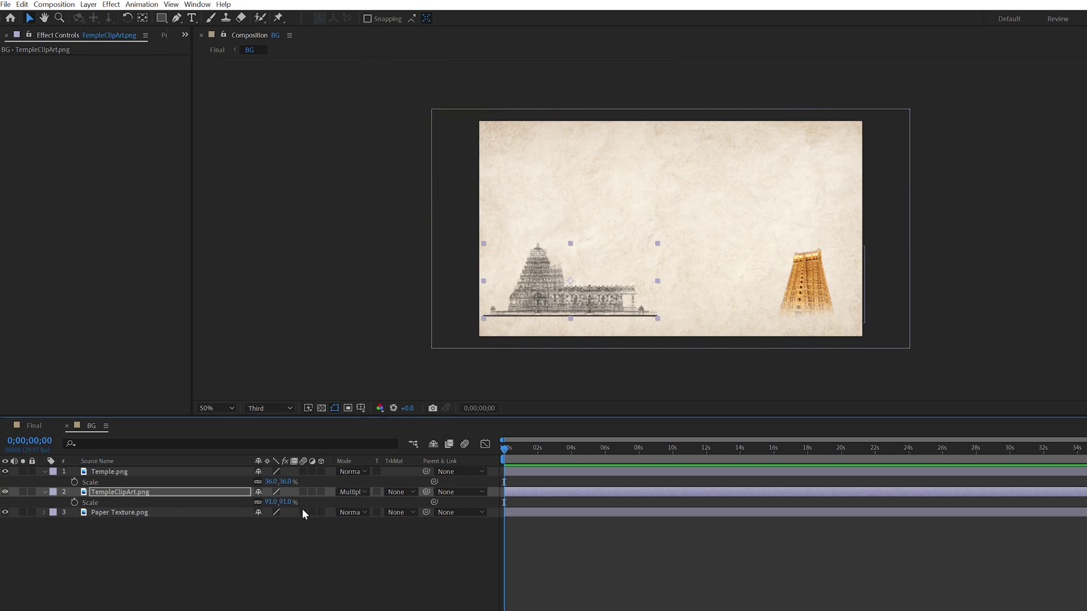
- Set the Temple.png layer's blending mode to Overlay
{"action": "left_click", "coordinate": [110, 473]}
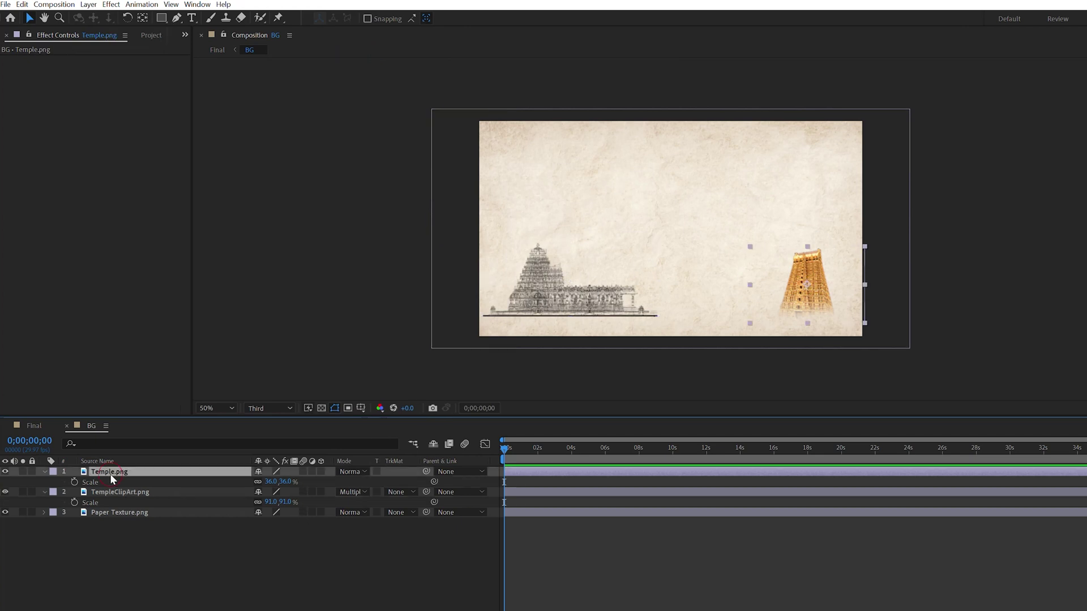
{"action": "left_click", "coordinate": [351, 471]}
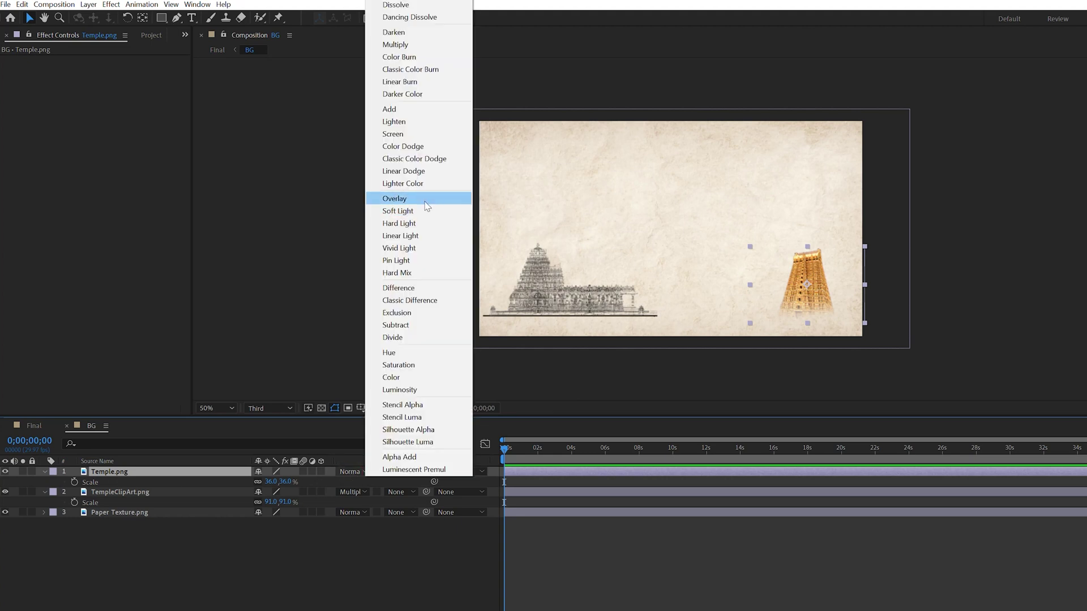
{"action": "left_click", "coordinate": [425, 200]}
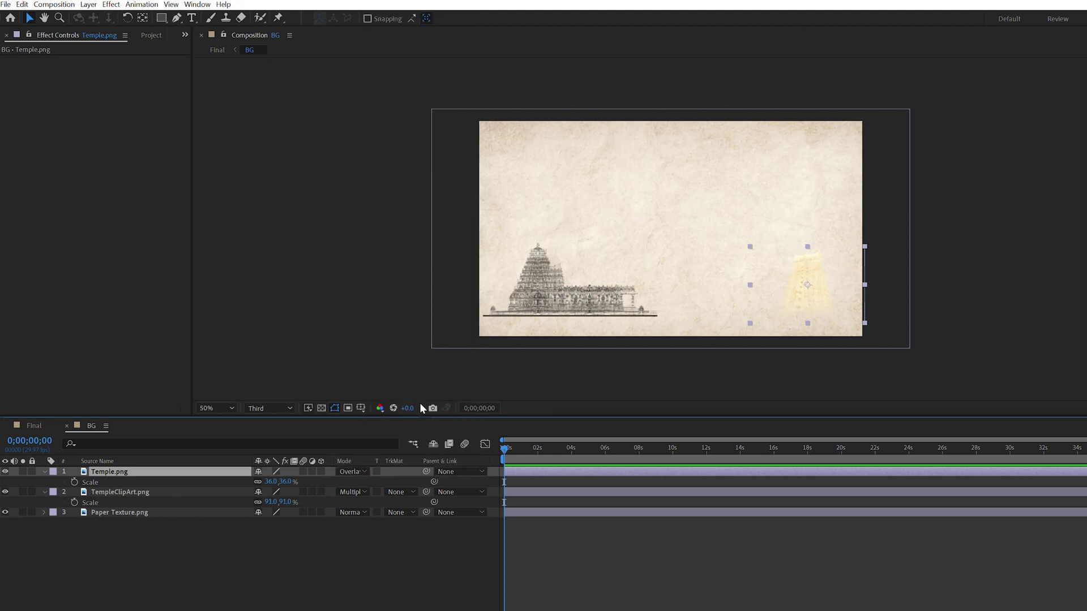
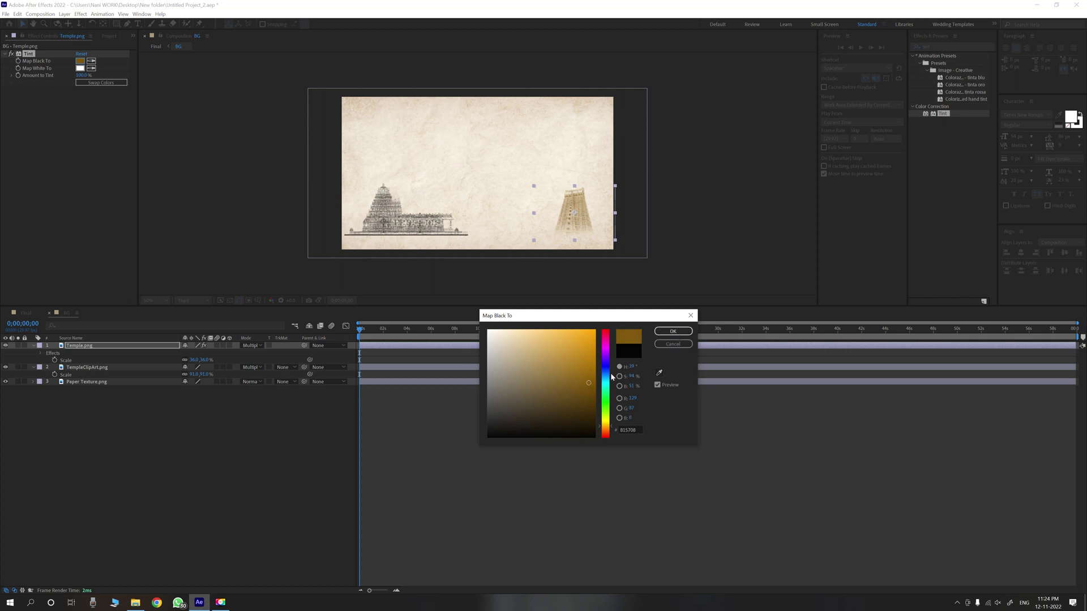
- Set the Temple.png layer's Tint effect to map black to the brown #814F08
{"action": "left_click_drag", "start_coordinate": [612, 427], "coordinate": [612, 430]}
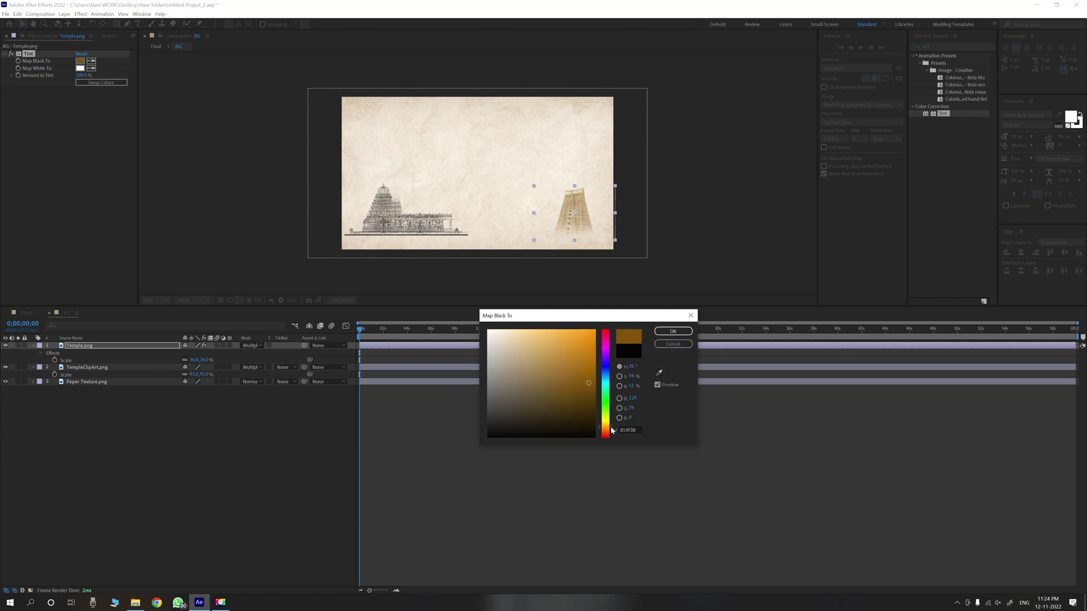
{"action": "left_click", "coordinate": [673, 331]}
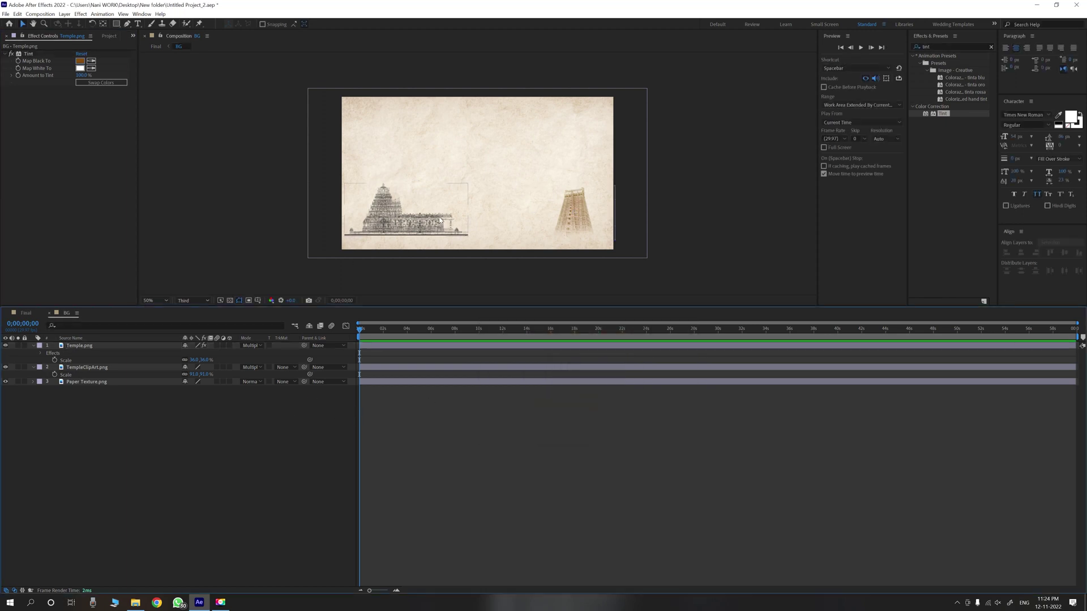
- Nudge Temple.png slightly up and right and TempleClipArt.png slightly right on the paper background
{"action": "mouse_move", "coordinate": [581, 220]}
{"action": "left_mouse_down"}
{"action": "mouse_move", "coordinate": [586, 243]}
{"action": "mouse_move", "coordinate": [589, 225]}
{"action": "left_mouse_up"}
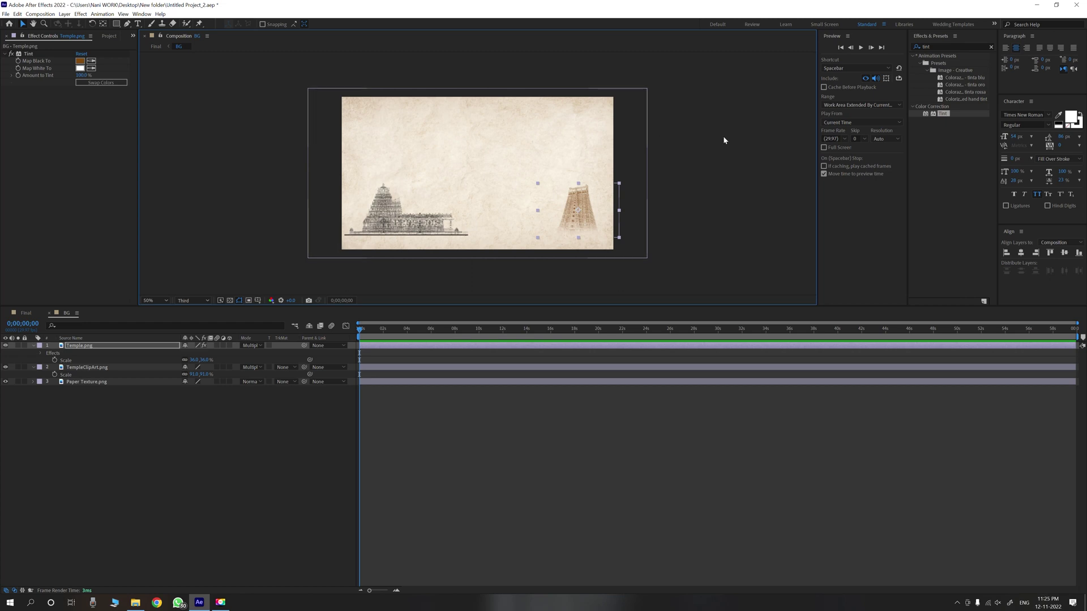
{"action": "left_click", "coordinate": [381, 221]}
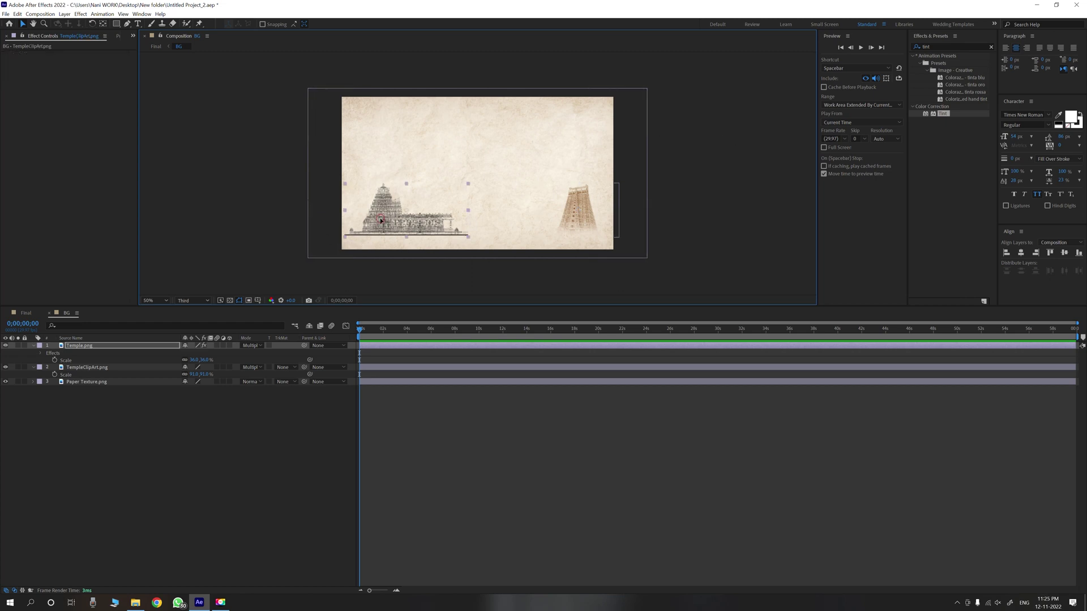
{"action": "left_click_drag", "start_coordinate": [400, 225], "coordinate": [404, 224]}
{"action": "left_click", "coordinate": [245, 445]}
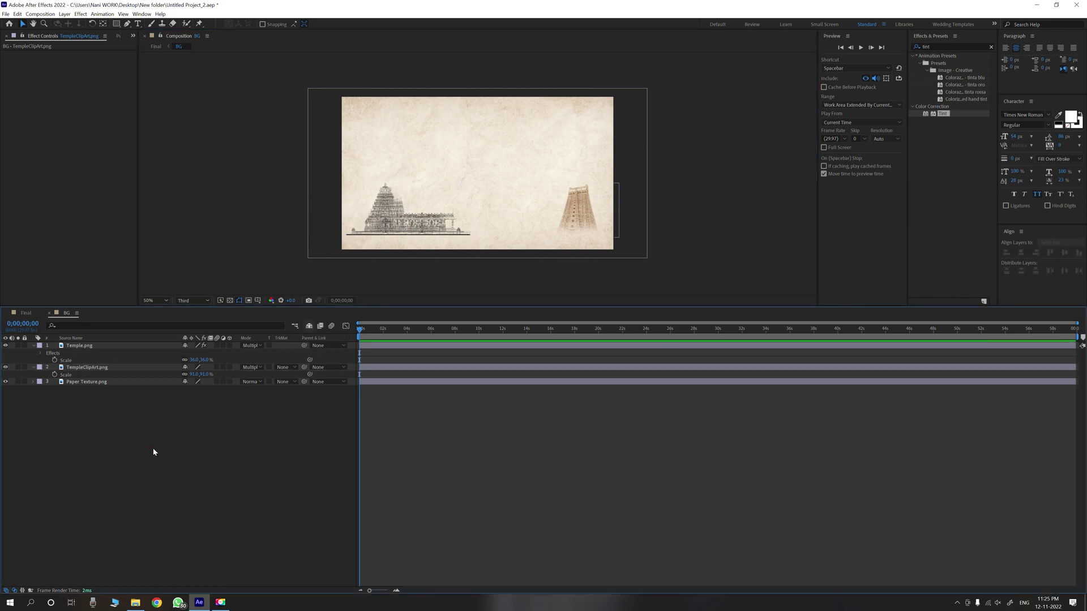
- Add Cloud.png from the 03_FOOTAGE folder as the top layer of BG and shift it upward
{"action": "left_click", "coordinate": [137, 603]}
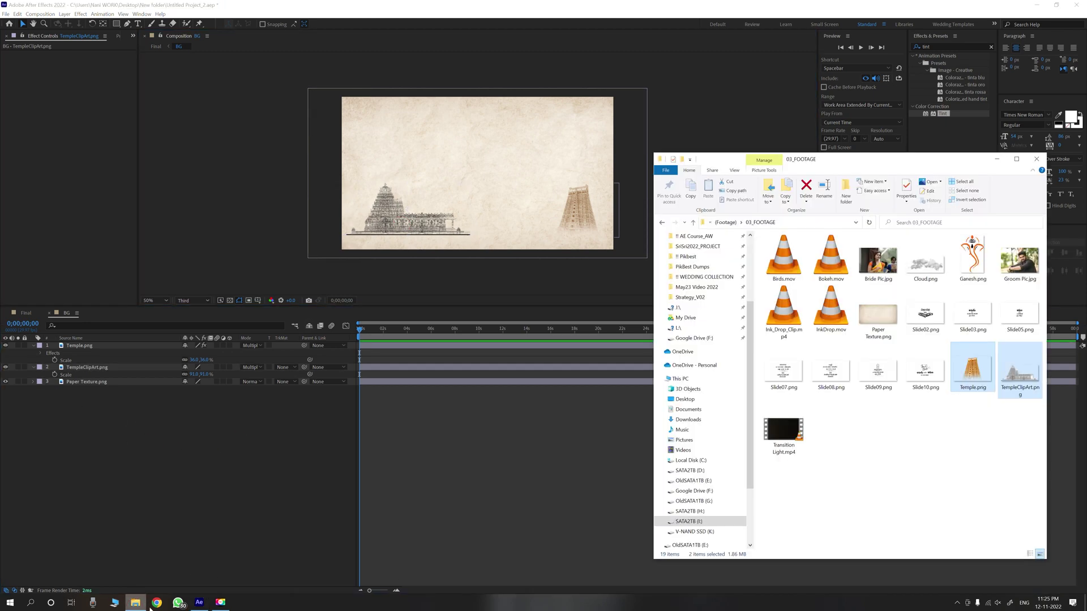
{"action": "left_click_drag", "start_coordinate": [926, 260], "coordinate": [560, 442]}
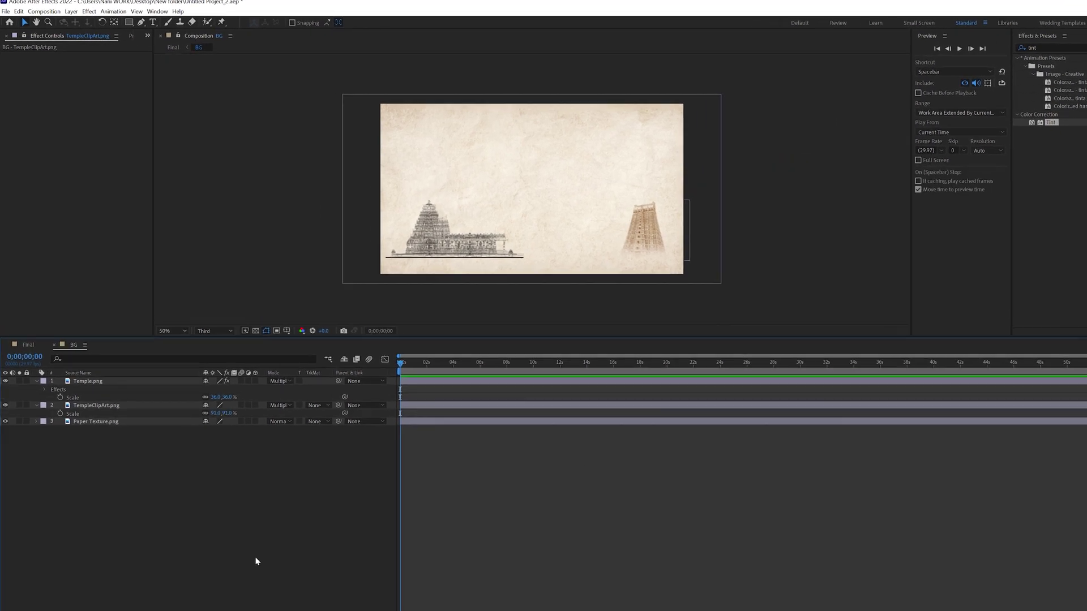
{"action": "left_click_drag", "start_coordinate": [728, 260], "coordinate": [731, 219]}
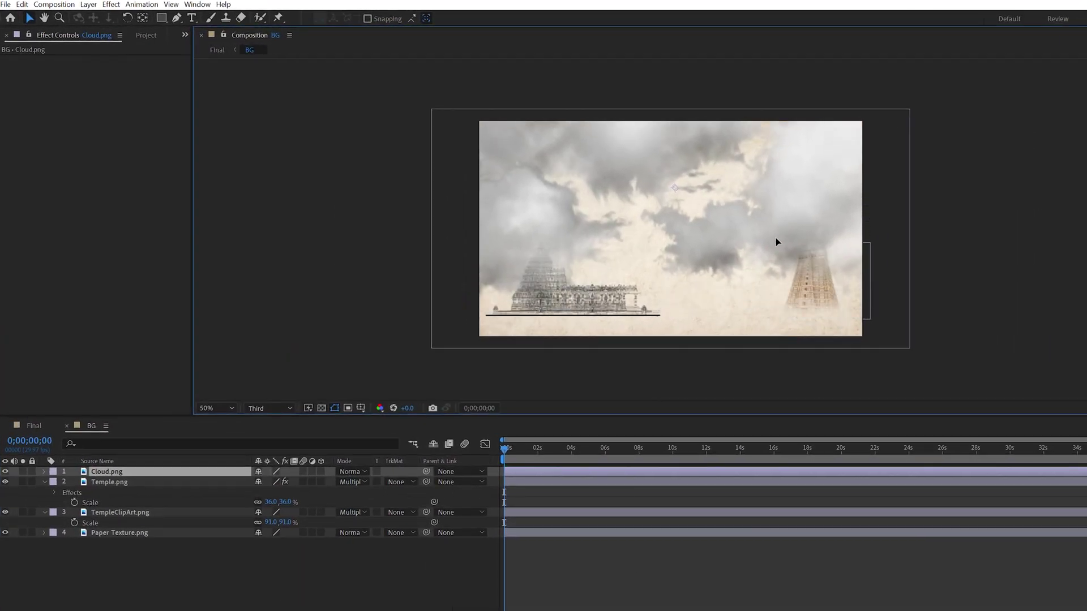
- Scale the Cloud.png layer to 21% and place it in the upper-right corner of the paper background
{"action": "key", "text": "s"}
{"action": "left_click_drag", "start_coordinate": [290, 482], "coordinate": [251, 482]}
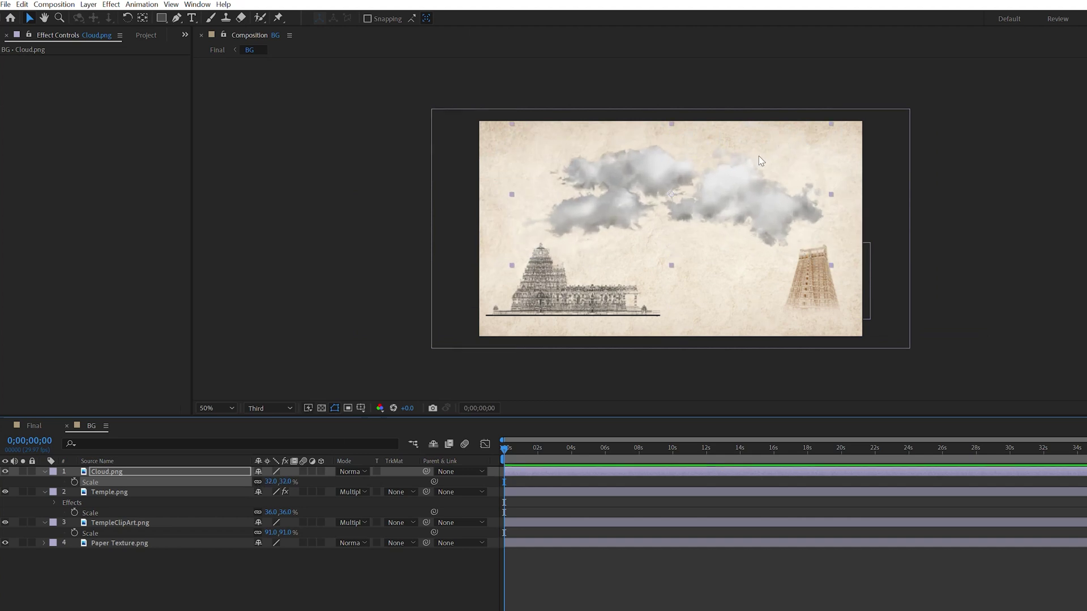
{"action": "left_click_drag", "start_coordinate": [748, 207], "coordinate": [861, 153]}
{"action": "left_click_drag", "start_coordinate": [796, 171], "coordinate": [793, 173]}
{"action": "left_click", "coordinate": [286, 482]}
{"action": "left_click_drag", "start_coordinate": [286, 481], "coordinate": [280, 481]}
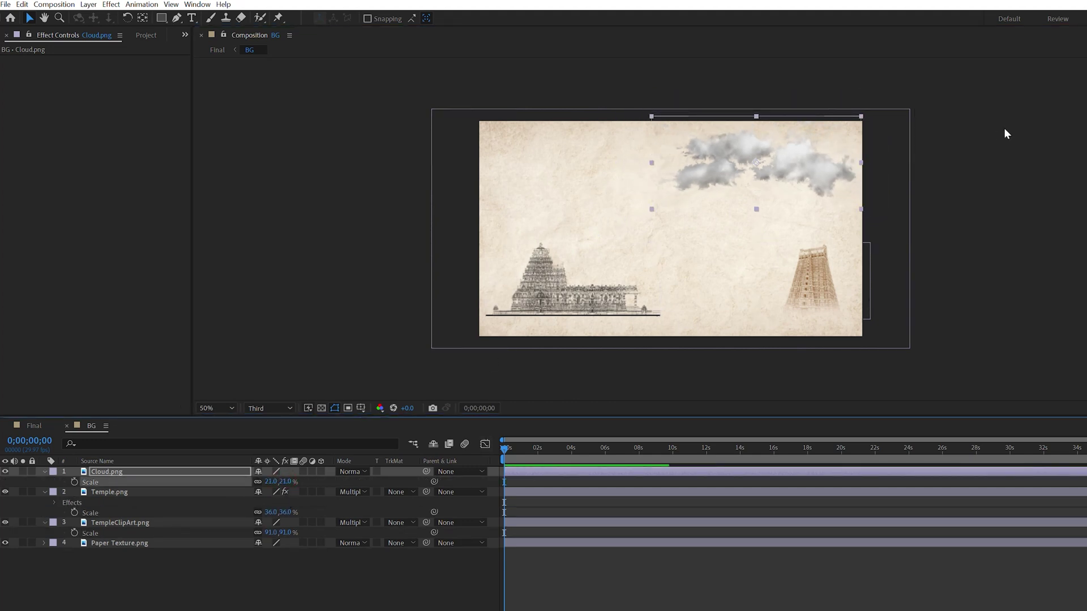
{"action": "left_click_drag", "start_coordinate": [788, 180], "coordinate": [815, 173]}
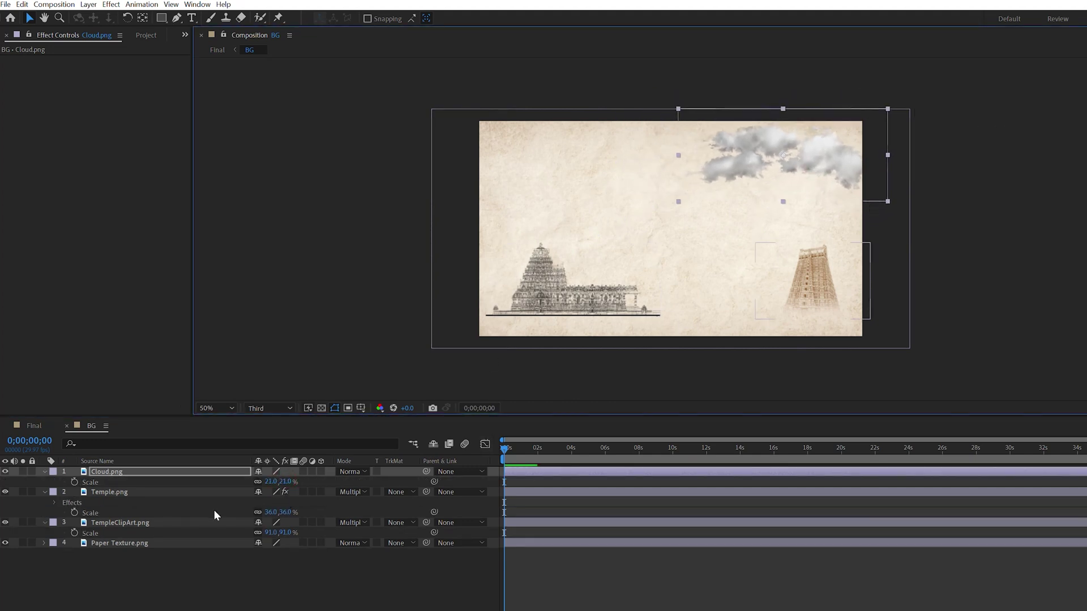
- Set the Cloud.png layer's blending mode to Overlay and deselect the layer
{"action": "left_click", "coordinate": [348, 472]}
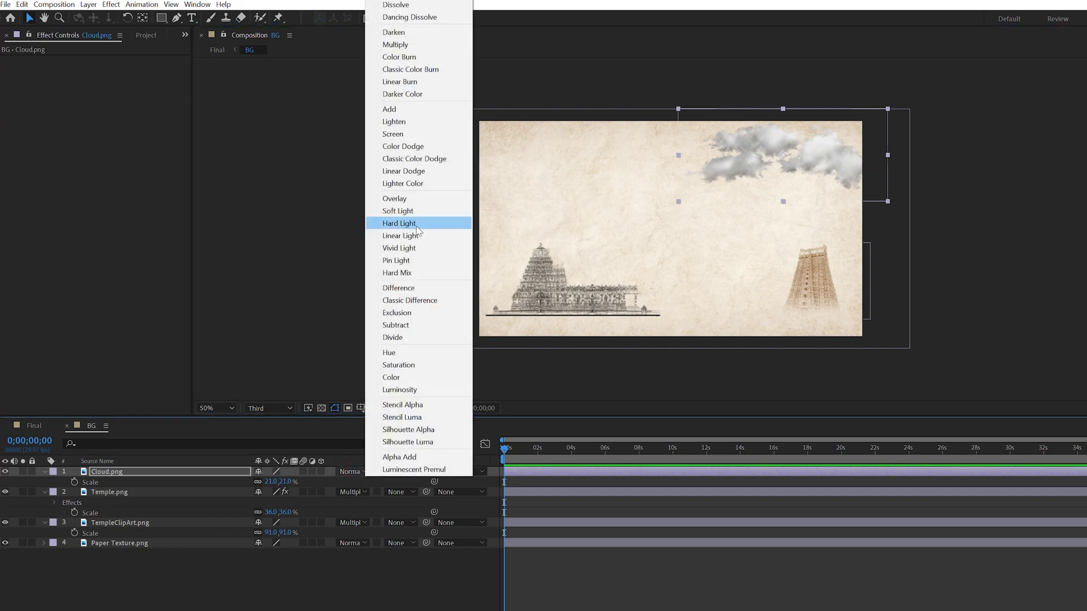
{"action": "left_click", "coordinate": [406, 200]}
{"action": "left_click_drag", "start_coordinate": [235, 605], "coordinate": [130, 478]}
{"action": "left_click", "coordinate": [535, 566]}
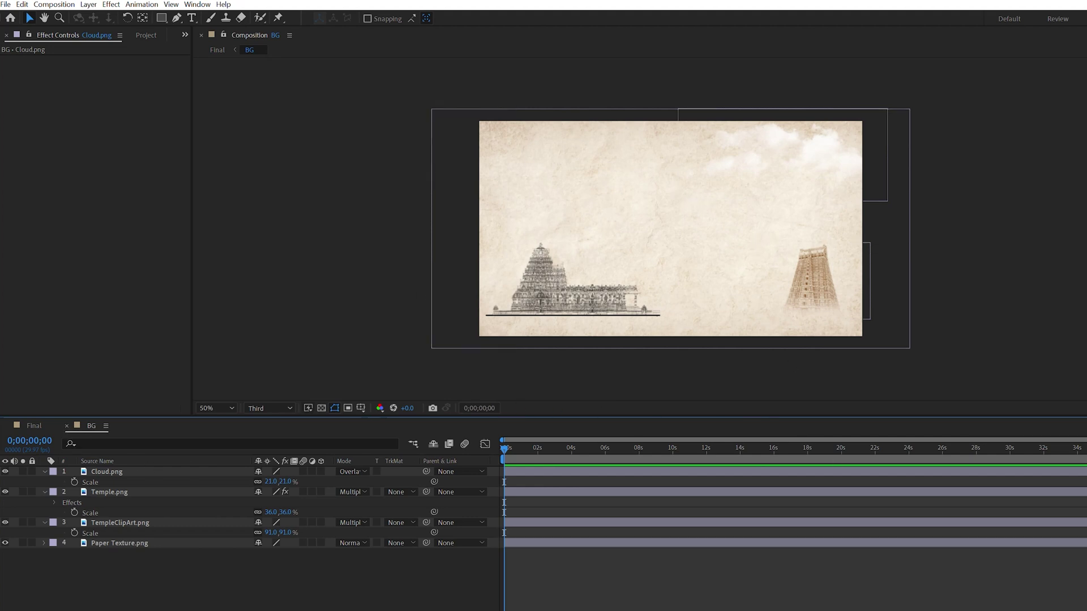
- Preview Bokeh.mov from the 03_FOOTAGE folder in VLC media player and close the player
{"action": "key", "text": "alt+Tab"}
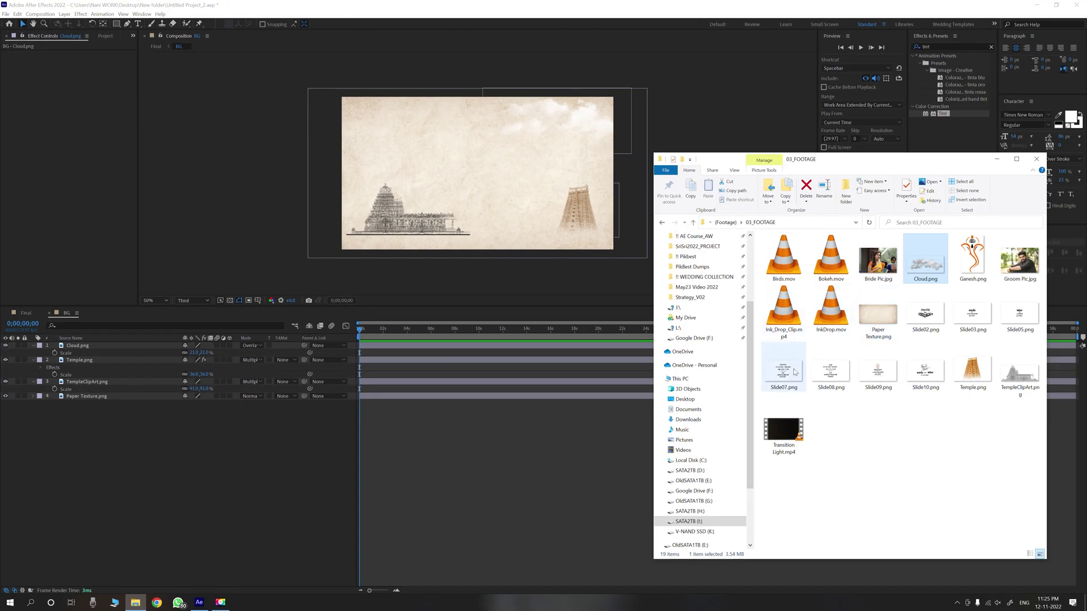
{"action": "left_click", "coordinate": [831, 280]}
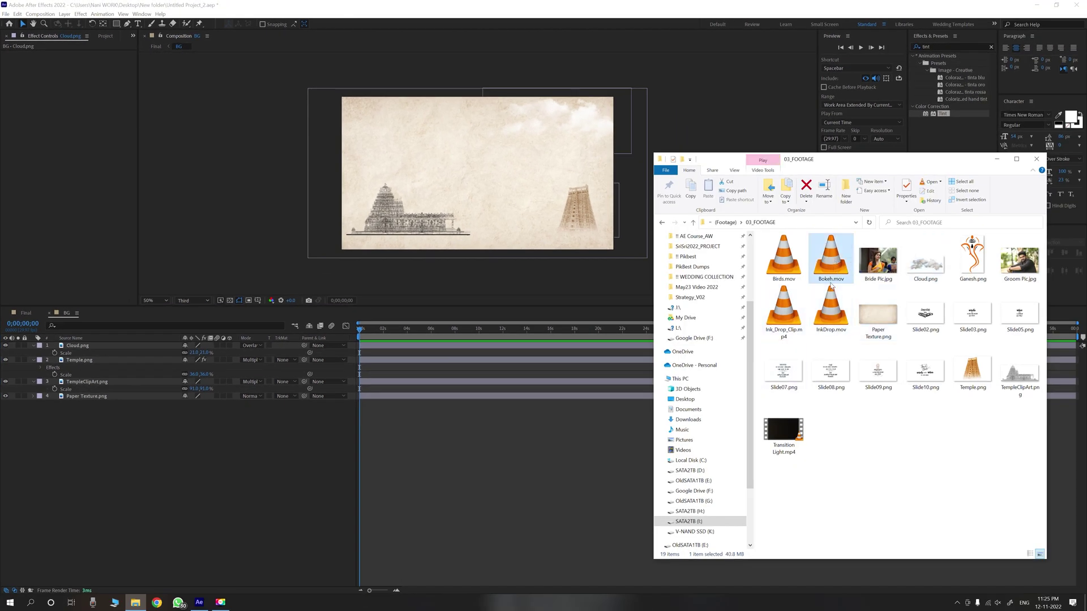
{"action": "double_click", "coordinate": [837, 267]}
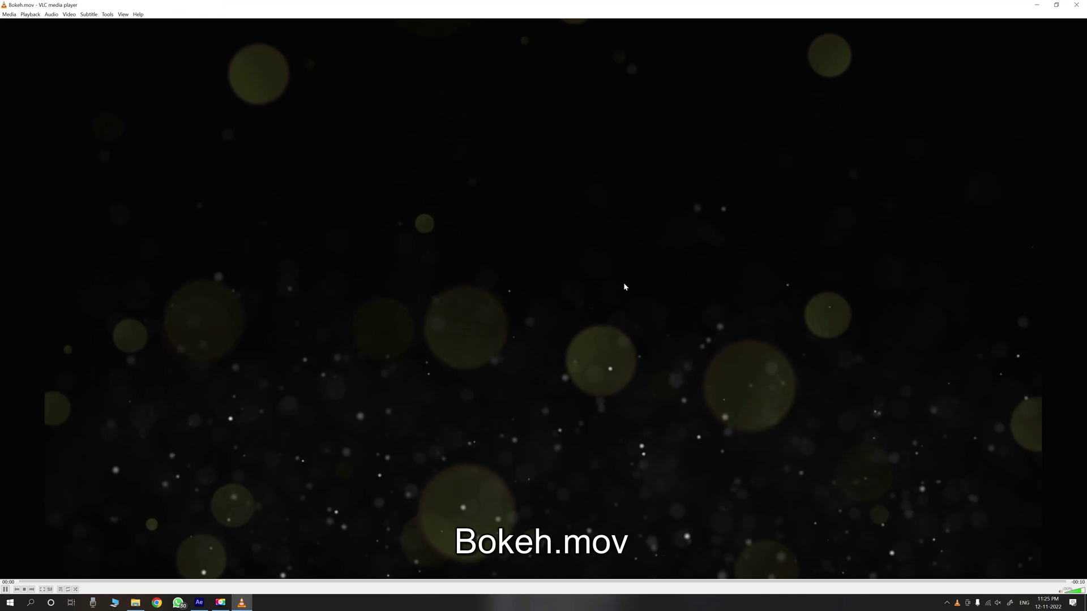
{"action": "key", "text": "alt+F4"}
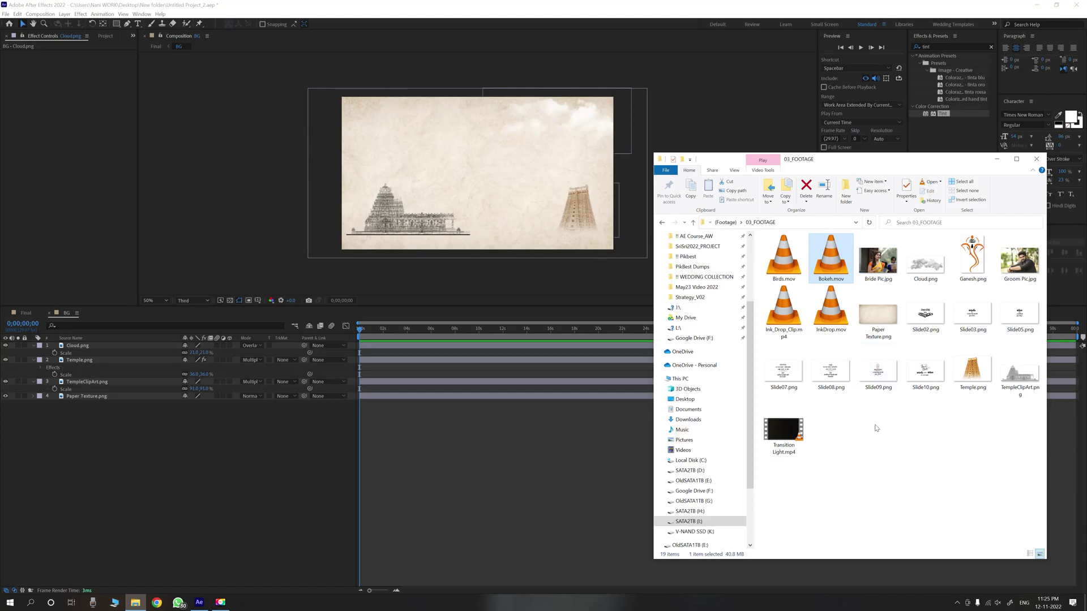
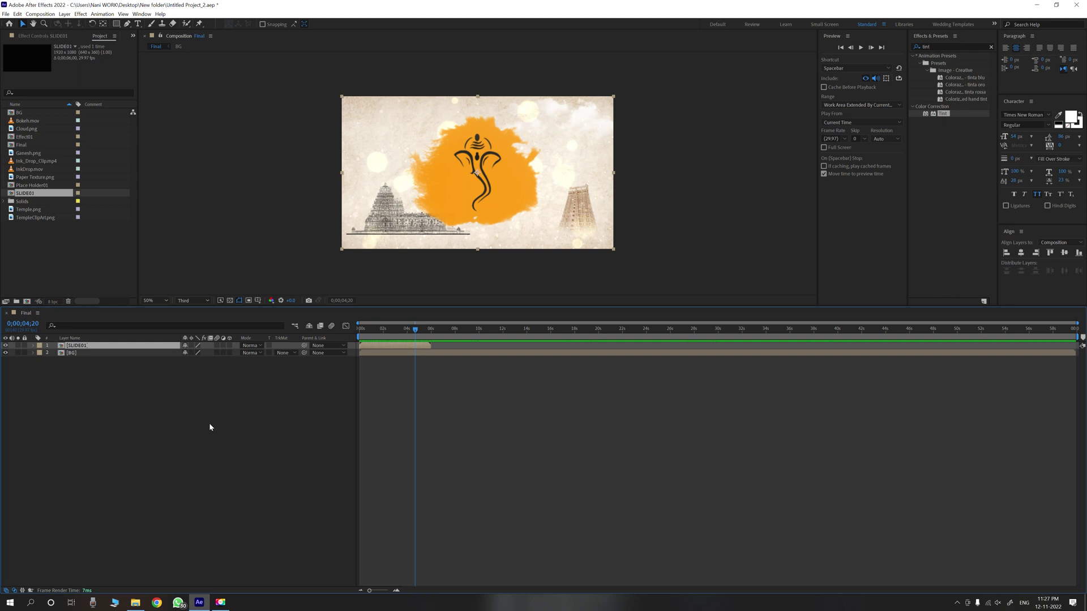
- Turn the SLIDE01 and BG layers in the Final composition into 3D layers
{"action": "left_click_drag", "start_coordinate": [128, 393], "coordinate": [89, 346]}
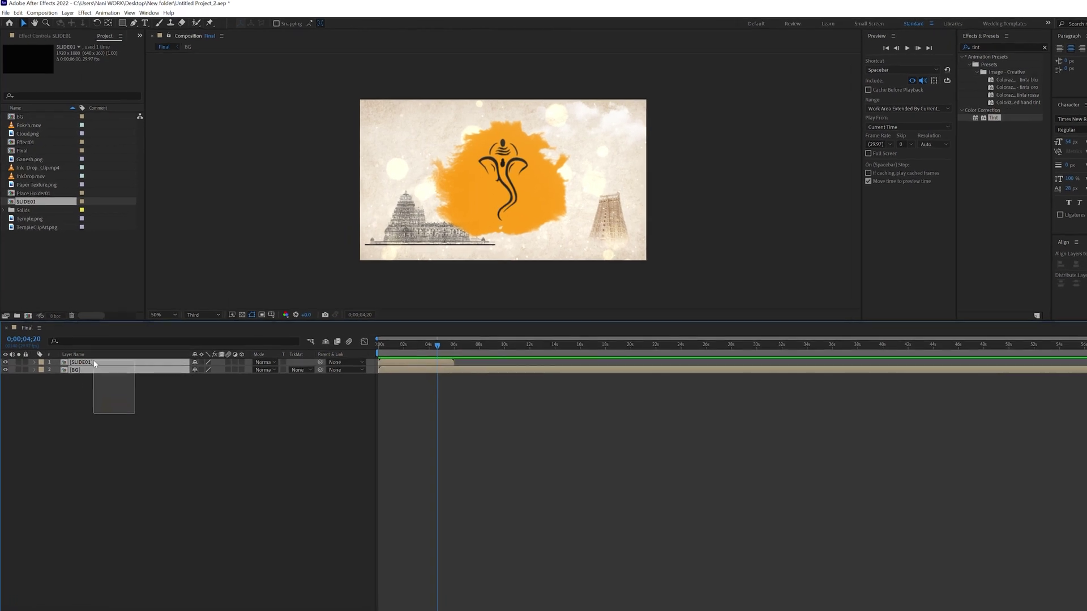
{"action": "left_click", "coordinate": [241, 362]}
{"action": "left_click", "coordinate": [322, 481]}
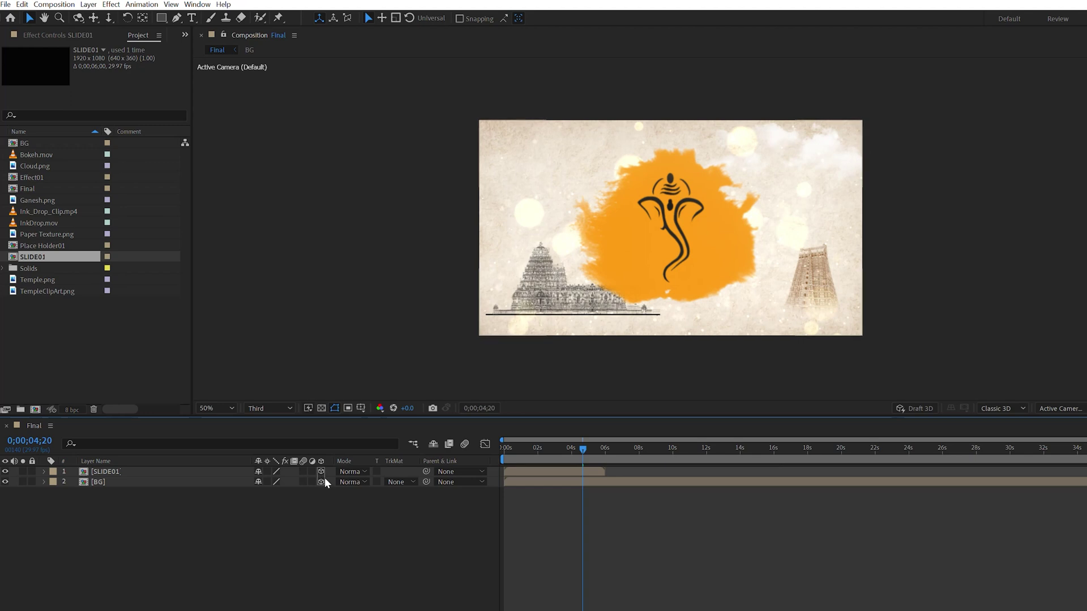
- Start a new point light in the Final composition and set its color to white
{"action": "right_click", "coordinate": [290, 538]}
{"action": "mouse_move", "coordinate": [396, 544]}
{"action": "left_click", "coordinate": [452, 584]}
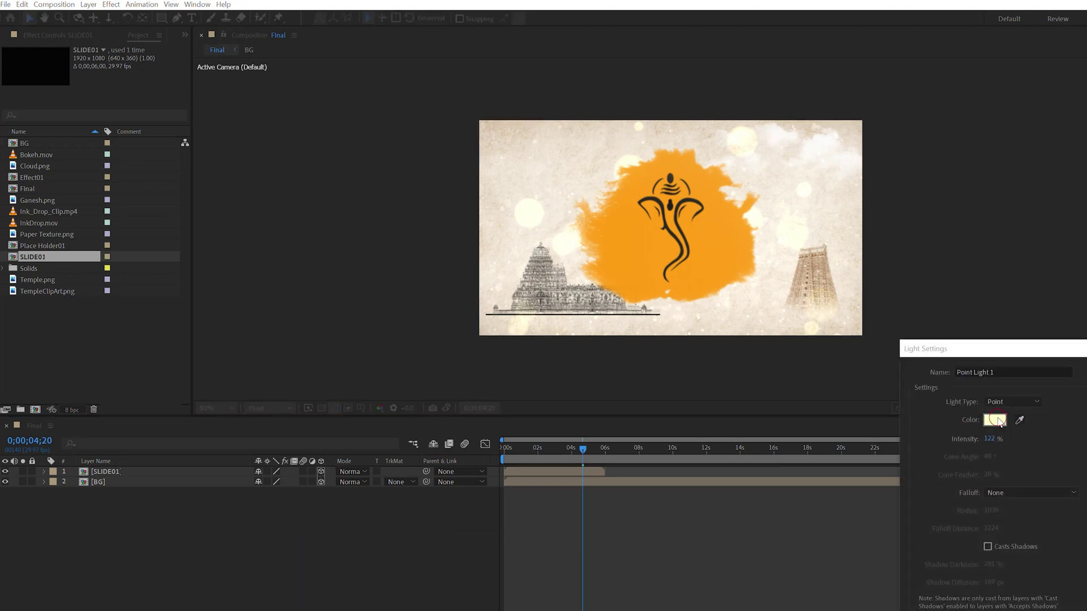
{"action": "left_click", "coordinate": [995, 420]}
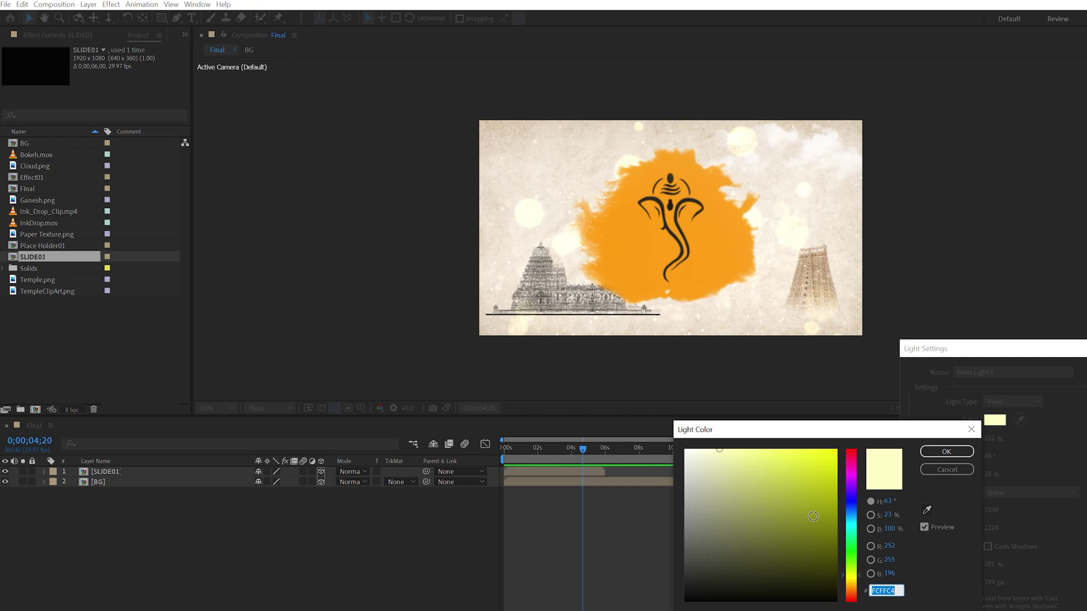
{"action": "left_click_drag", "start_coordinate": [714, 475], "coordinate": [686, 448]}
{"action": "left_click", "coordinate": [944, 452]}
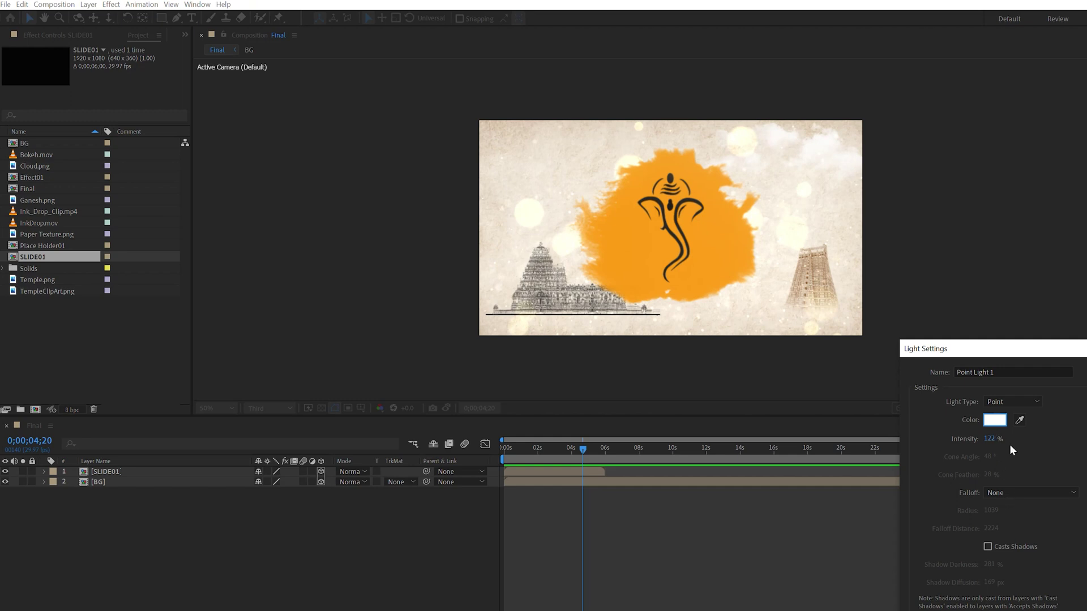
- Give the point light a Smooth falloff with a radius of 800 and create it
{"action": "left_click", "coordinate": [1003, 494]}
{"action": "left_click", "coordinate": [1005, 505]}
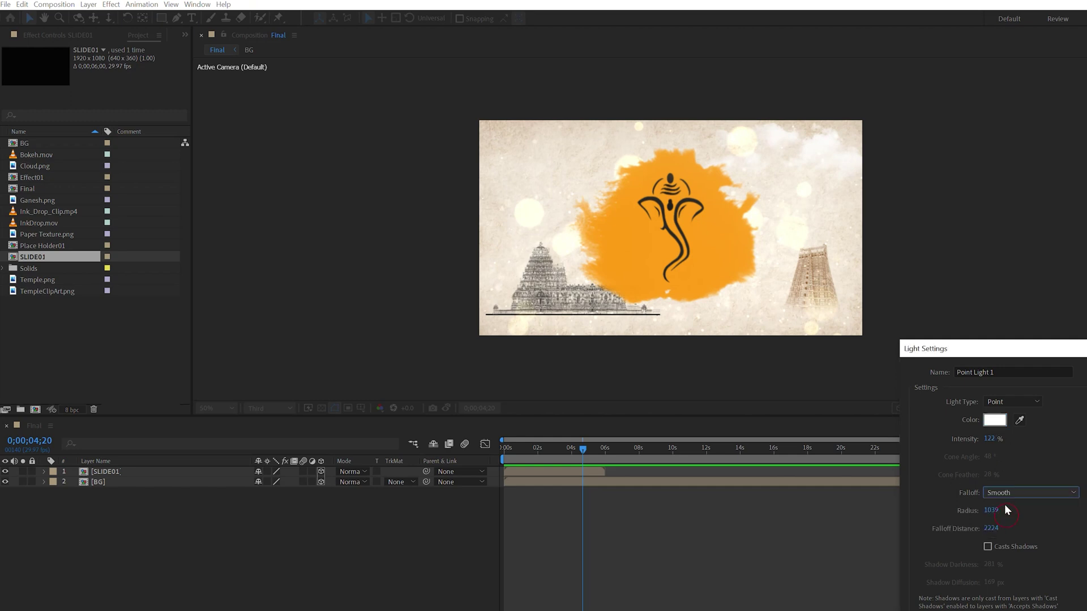
{"action": "left_click_drag", "start_coordinate": [992, 510], "coordinate": [956, 515]}
{"action": "left_click", "coordinate": [990, 510]}
{"action": "type", "text": "8"}
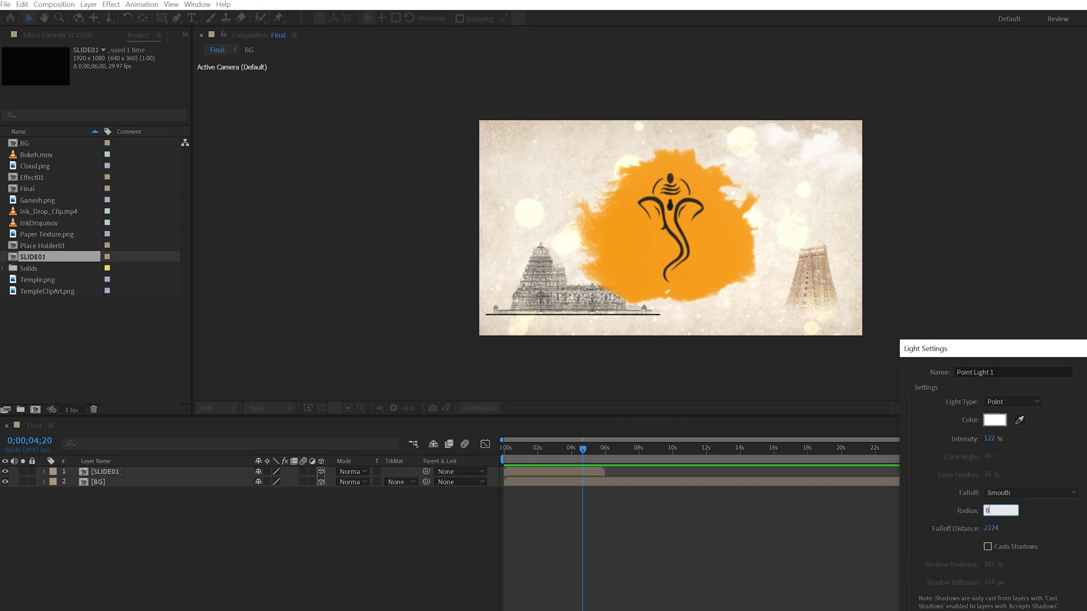
{"action": "key", "text": "Return"}
{"action": "left_click", "coordinate": [990, 529]}
{"action": "left_click", "coordinate": [1076, 549]}
{"action": "key", "text": "Return"}
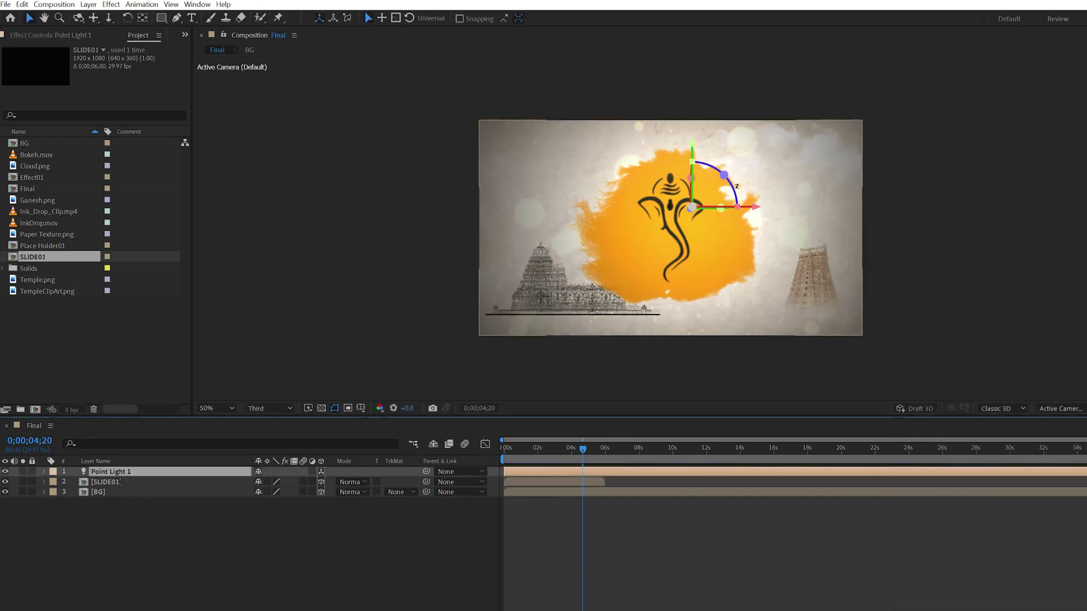
- Move Point Light 1 down toward the middle of the frame and adjust its intensity
{"action": "left_click_drag", "start_coordinate": [694, 146], "coordinate": [695, 174]}
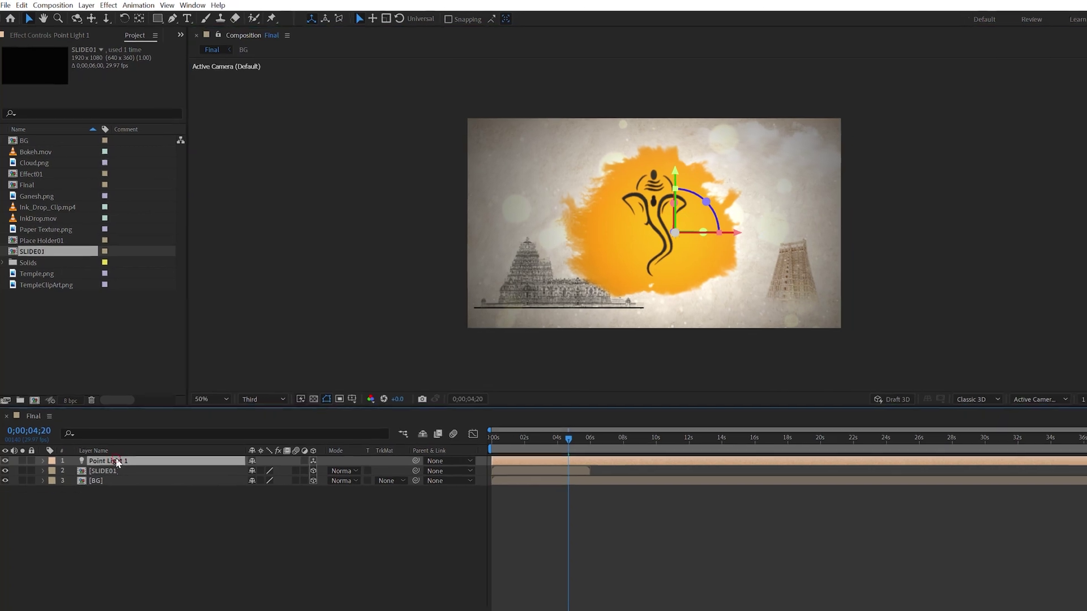
{"action": "double_click", "coordinate": [126, 472]}
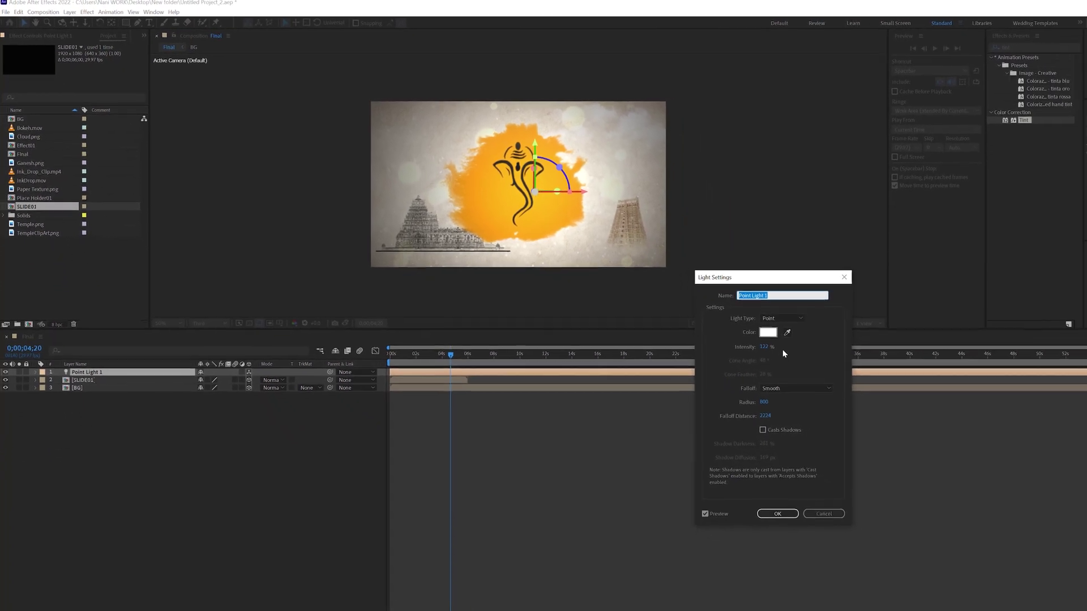
{"action": "left_click_drag", "start_coordinate": [764, 346], "coordinate": [829, 352]}
{"action": "mouse_move", "coordinate": [764, 327]}
{"action": "left_mouse_down"}
{"action": "mouse_move", "coordinate": [733, 328]}
{"action": "mouse_move", "coordinate": [747, 328]}
{"action": "left_mouse_up"}
{"action": "left_click", "coordinate": [716, 475]}
- Add an adjustment layer on top of the Final composition and apply the Curves effect to it
{"action": "right_click", "coordinate": [199, 410]}
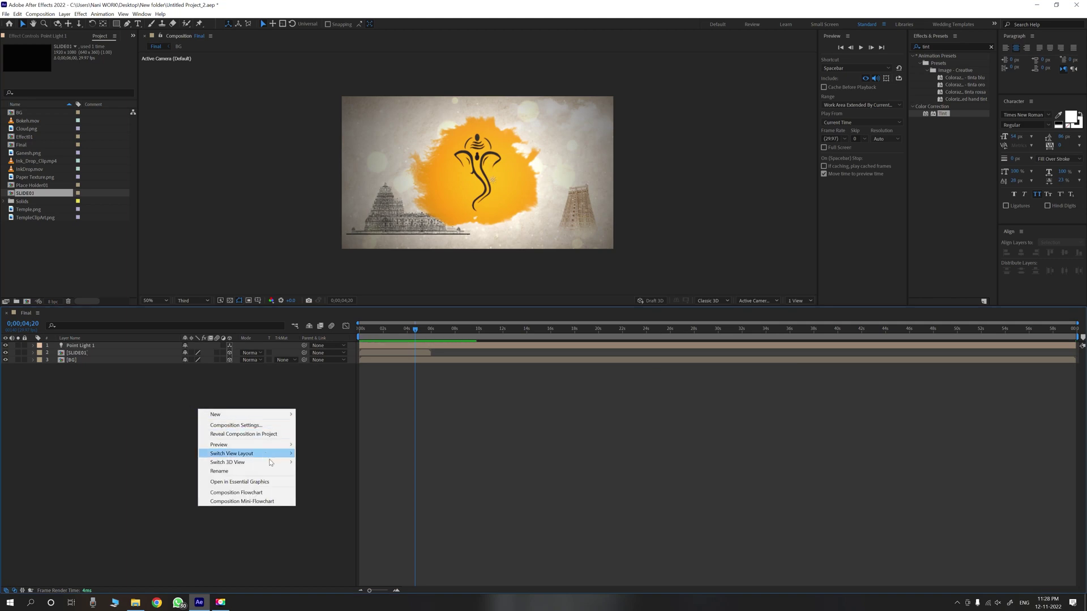
{"action": "mouse_move", "coordinate": [279, 421]}
{"action": "left_click", "coordinate": [328, 478]}
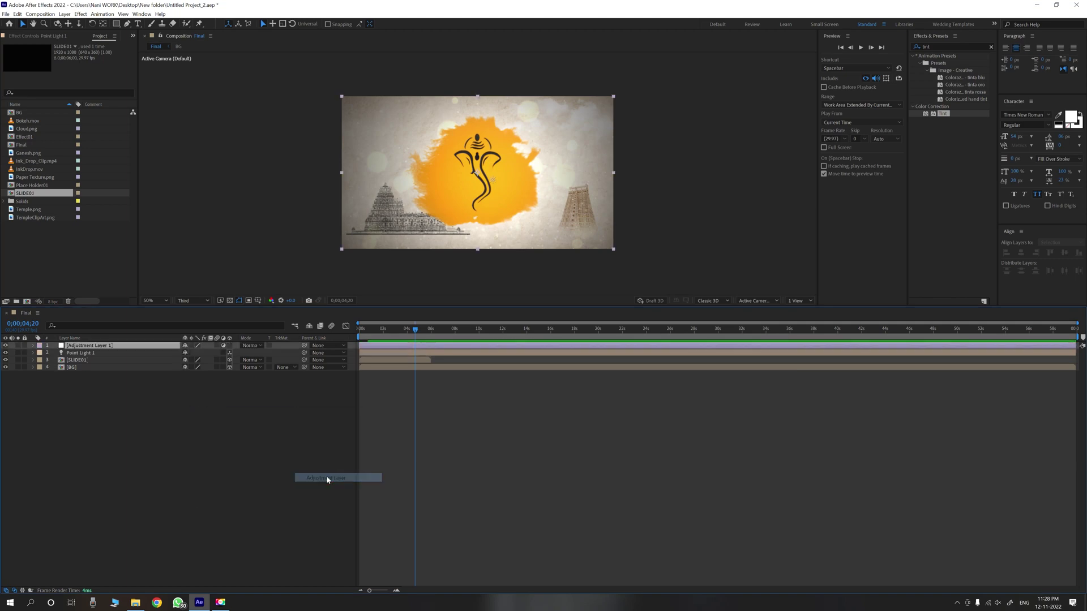
{"action": "left_click", "coordinate": [951, 47]}
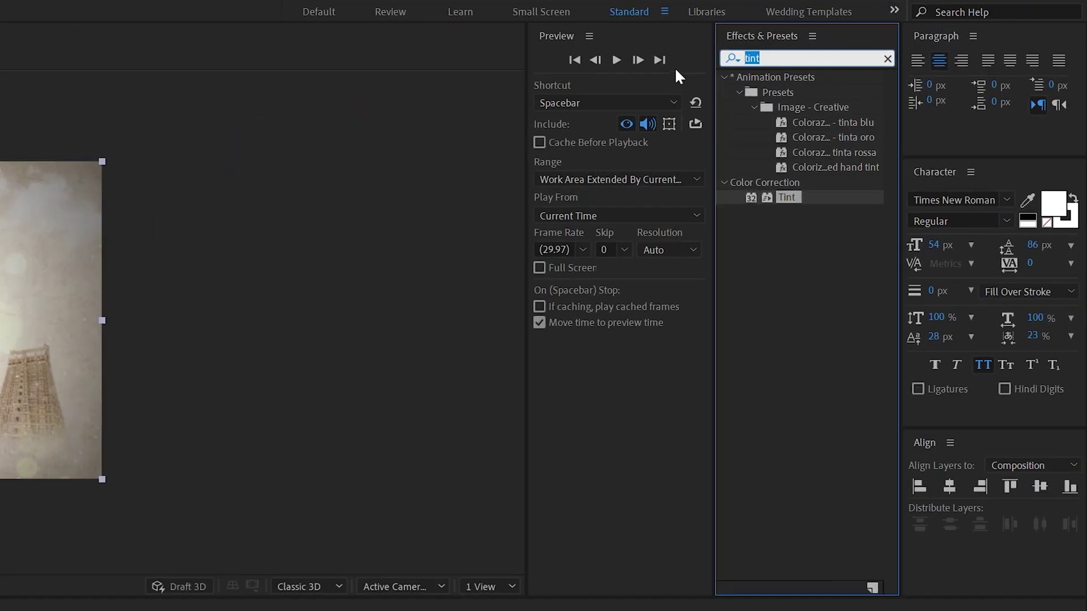
{"action": "type", "text": "curve"}
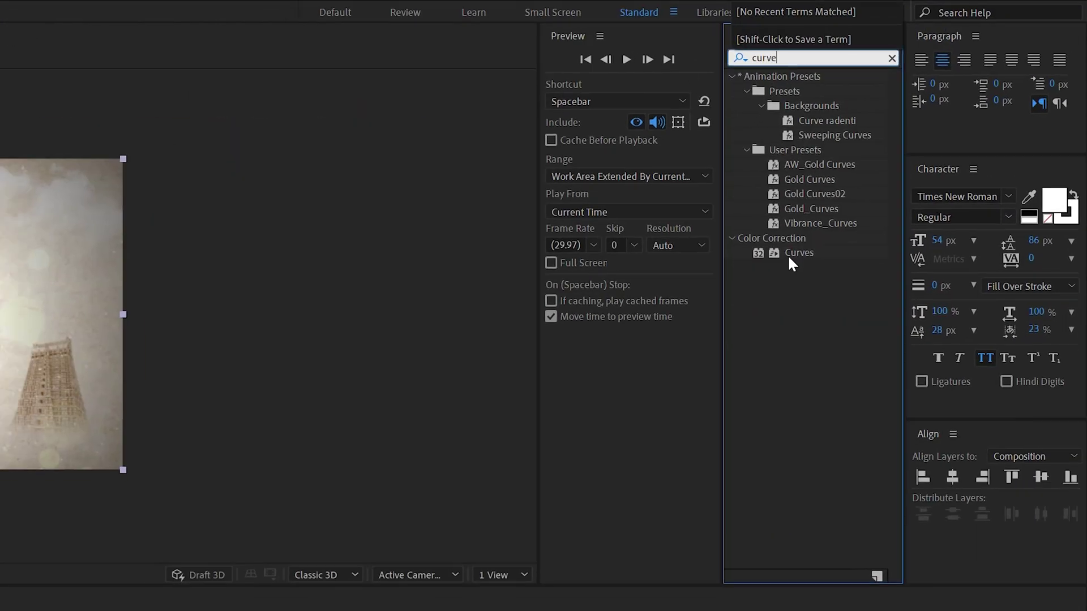
{"action": "left_click_drag", "start_coordinate": [792, 258], "coordinate": [0, 610]}
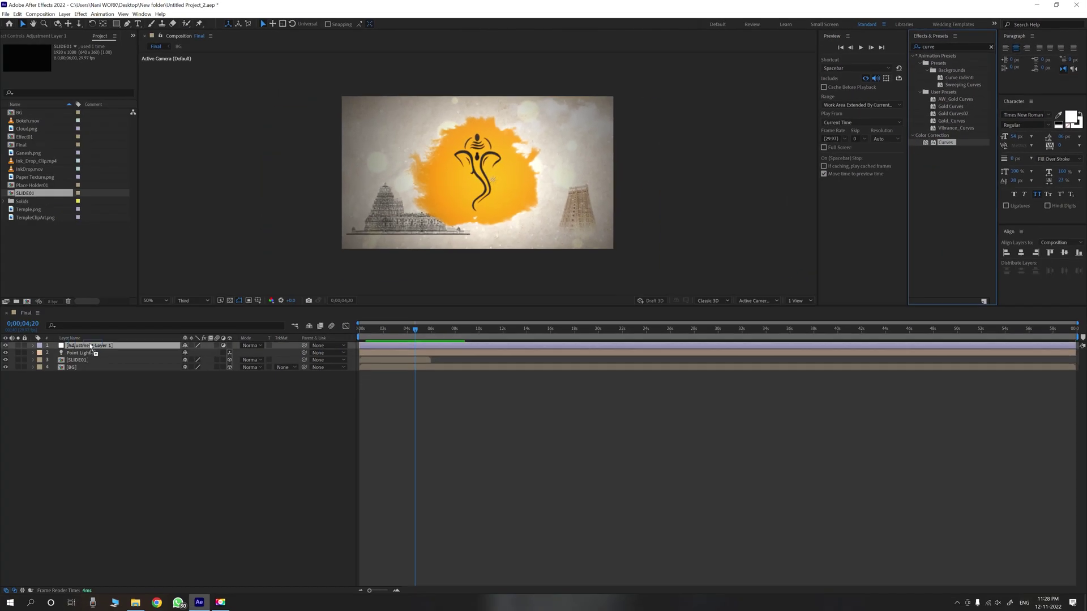
{"action": "left_click_drag", "start_coordinate": [92, 346], "coordinate": [92, 347]}
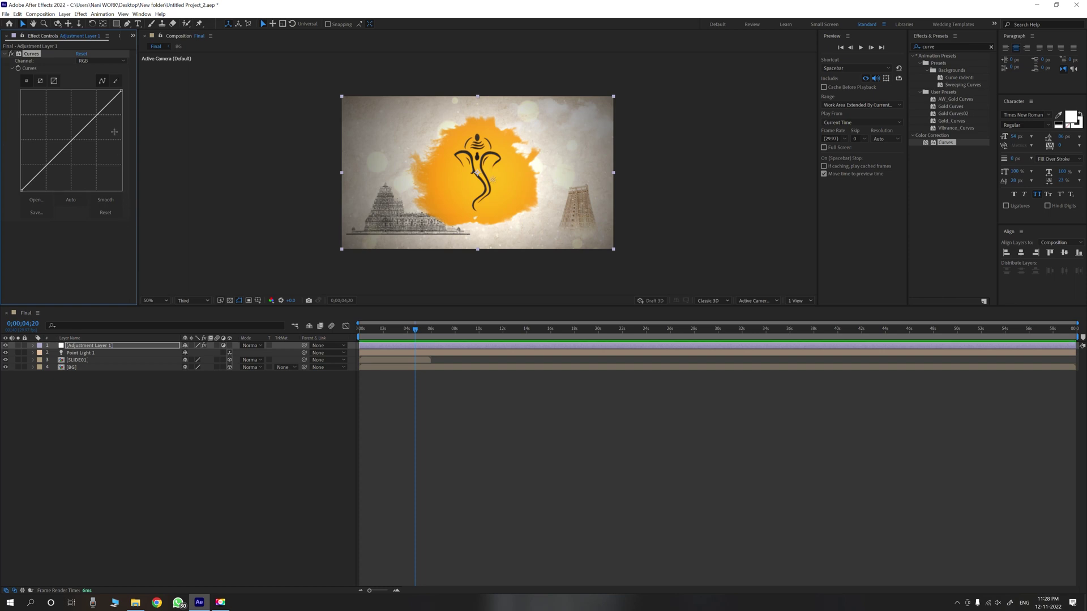
- Shift the black point of the RGB curve inward to deepen the shadows and slightly raise the Red channel's midtones
{"action": "mouse_move", "coordinate": [122, 90]}
{"action": "left_mouse_down"}
{"action": "mouse_move", "coordinate": [121, 113]}
{"action": "mouse_move", "coordinate": [125, 77]}
{"action": "left_mouse_up"}
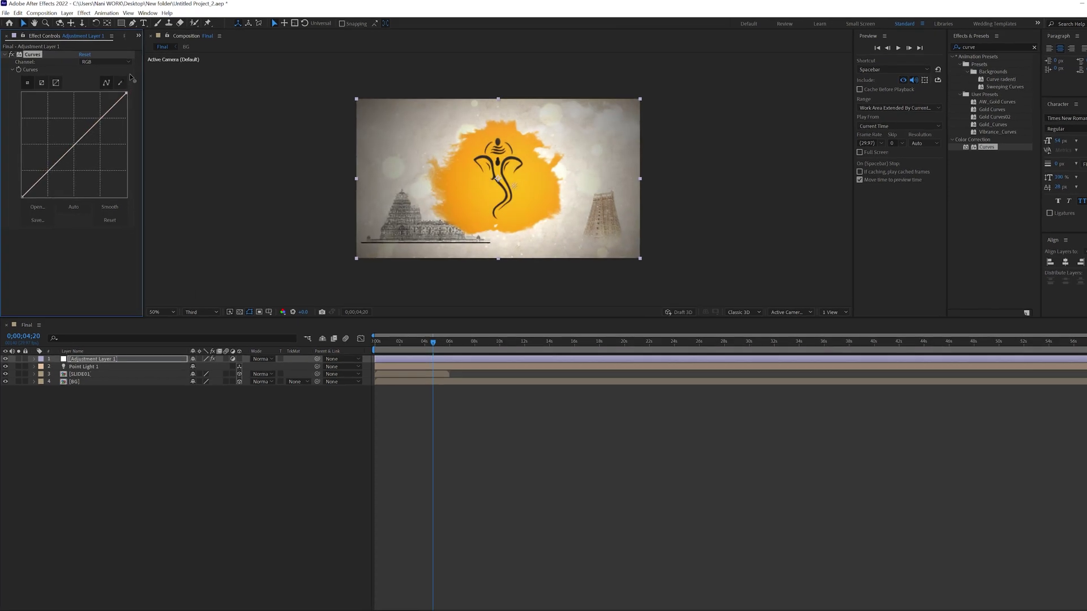
{"action": "left_click_drag", "start_coordinate": [21, 198], "coordinate": [63, 210]}
{"action": "left_click_drag", "start_coordinate": [83, 269], "coordinate": [49, 273]}
{"action": "key", "text": "Down"}
{"action": "left_click_drag", "start_coordinate": [112, 170], "coordinate": [90, 196]}
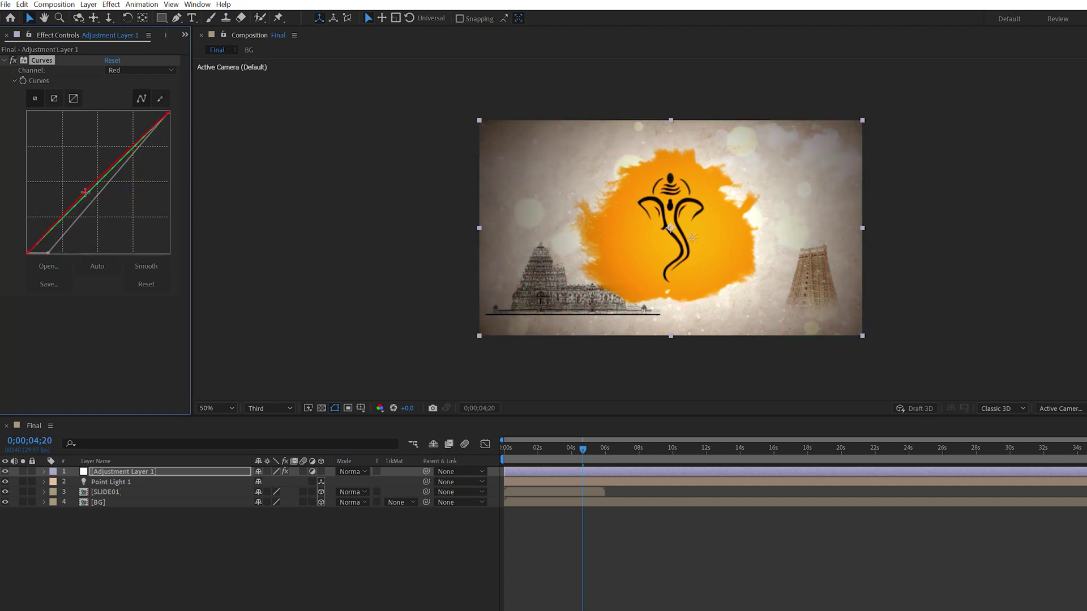
{"action": "key", "text": "F2"}
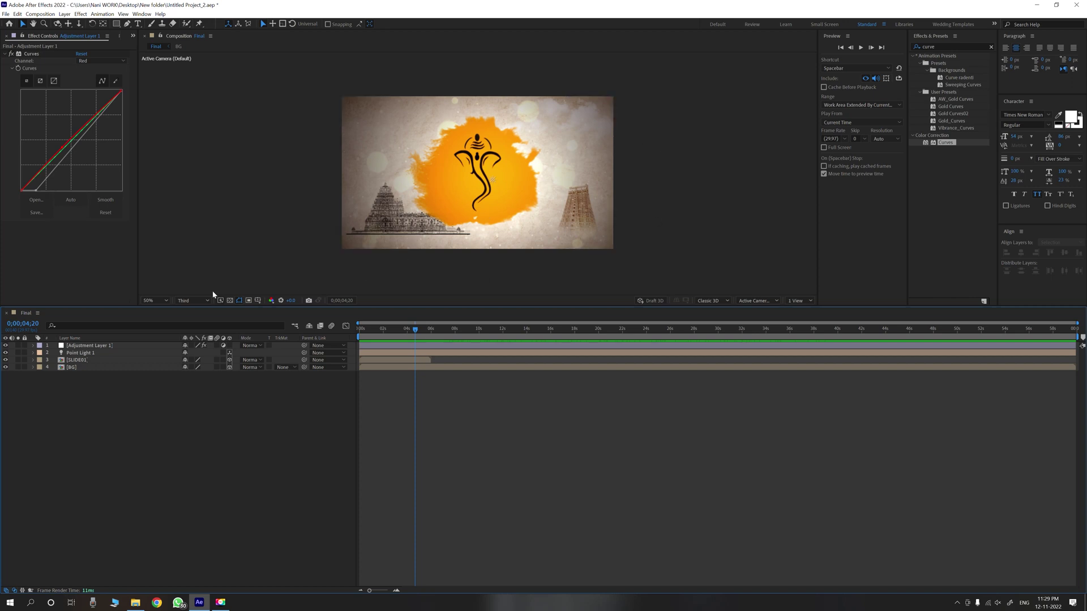
- Create a new solid in the Final composition with its color set to black (000000)
{"action": "right_click", "coordinate": [205, 417]}
{"action": "mouse_move", "coordinate": [254, 423]}
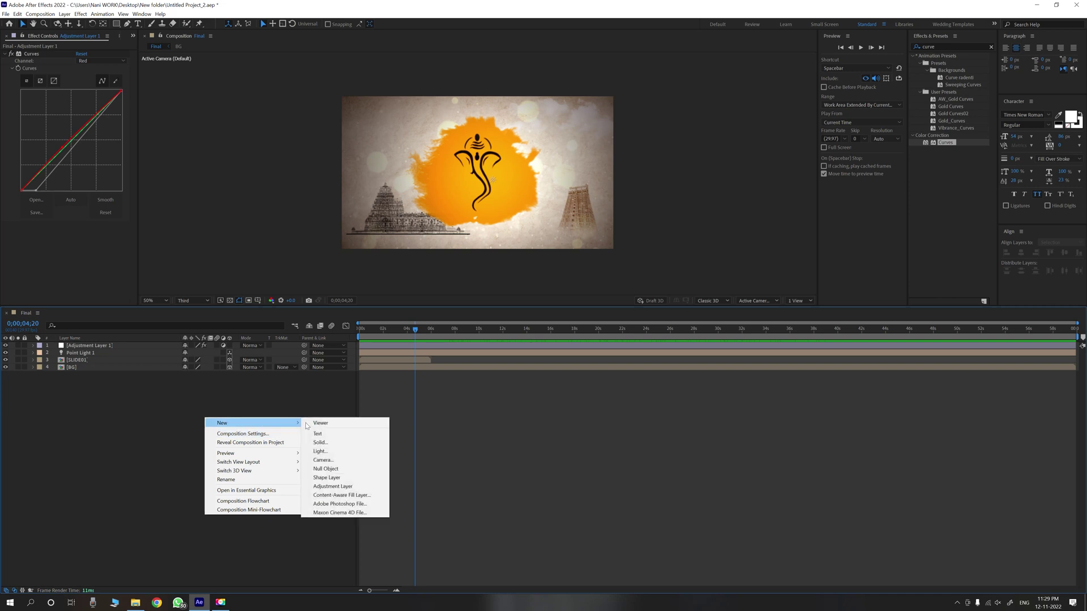
{"action": "left_click", "coordinate": [320, 443]}
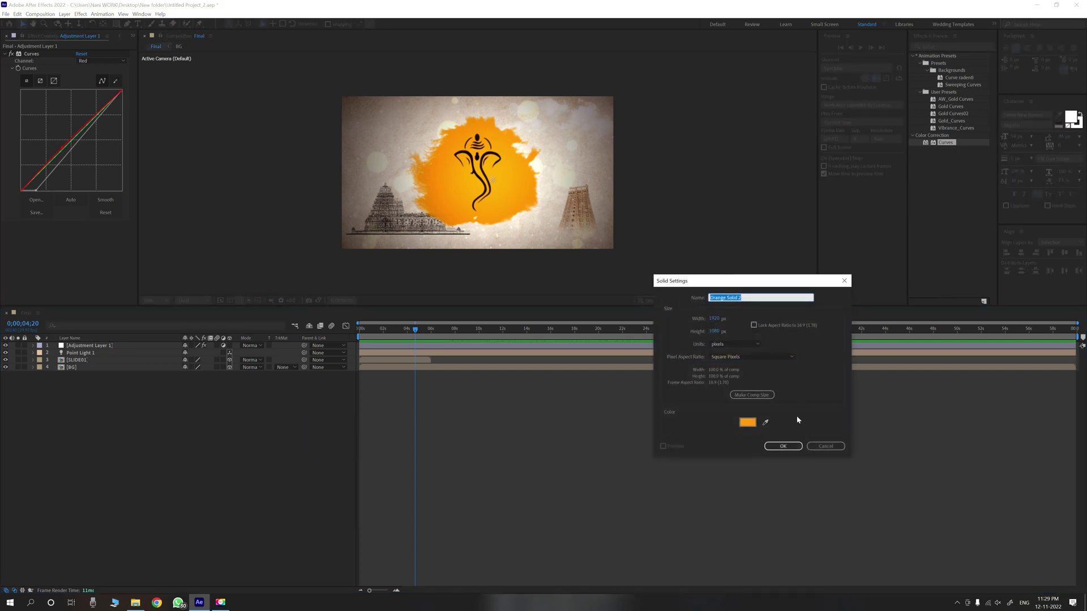
{"action": "left_click", "coordinate": [742, 424]}
{"action": "type", "text": "000000"}
{"action": "left_click", "coordinate": [673, 331]}
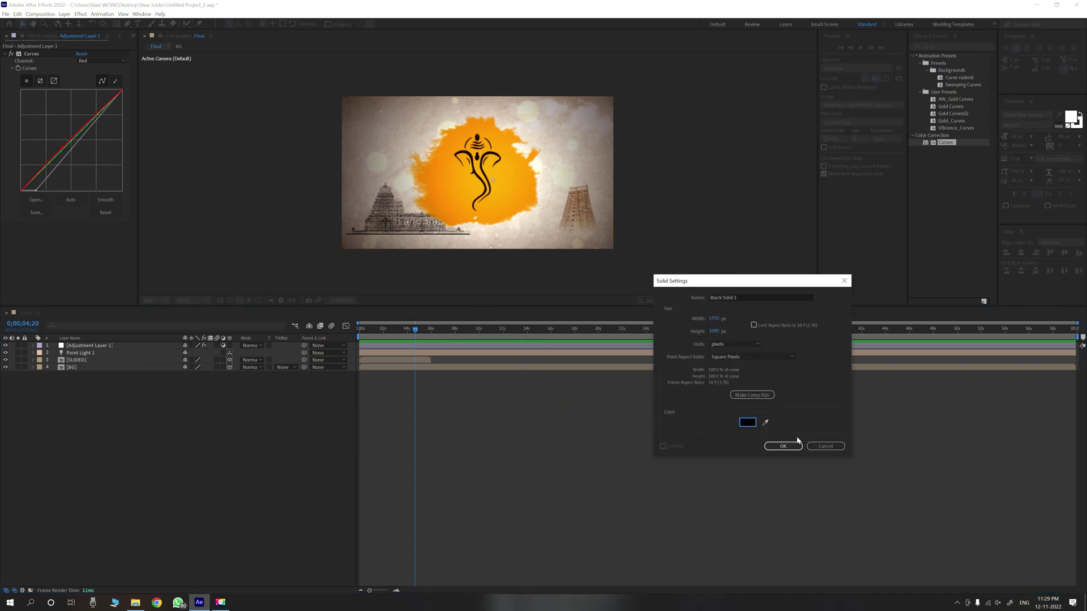
{"action": "left_click", "coordinate": [791, 447]}
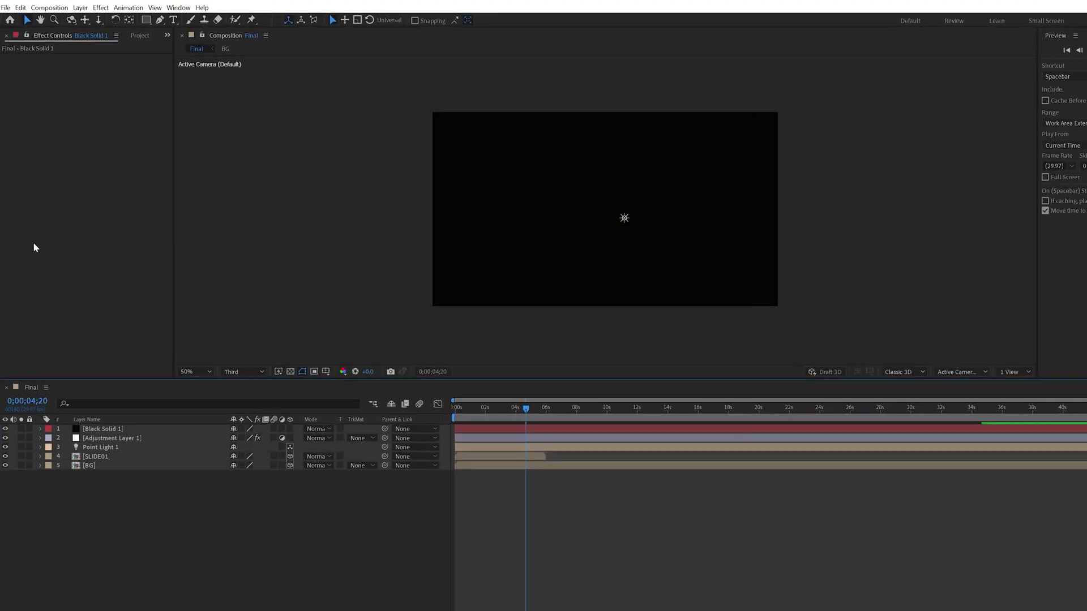
- Draw a wide rectangular mask across the middle of the black solid and invert it to leave cinematic letterbox bars
{"action": "left_click", "coordinate": [107, 470]}
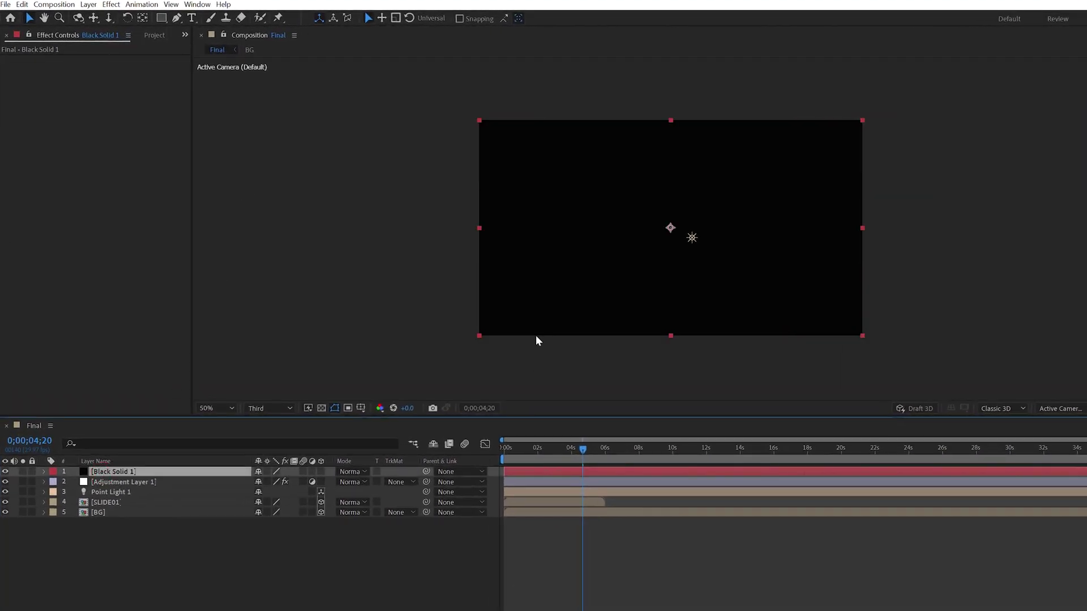
{"action": "left_click", "coordinate": [161, 18]}
{"action": "mouse_move", "coordinate": [456, 144]}
{"action": "left_mouse_down"}
{"action": "mouse_move", "coordinate": [935, 279]}
{"action": "mouse_move", "coordinate": [903, 310]}
{"action": "left_mouse_up"}
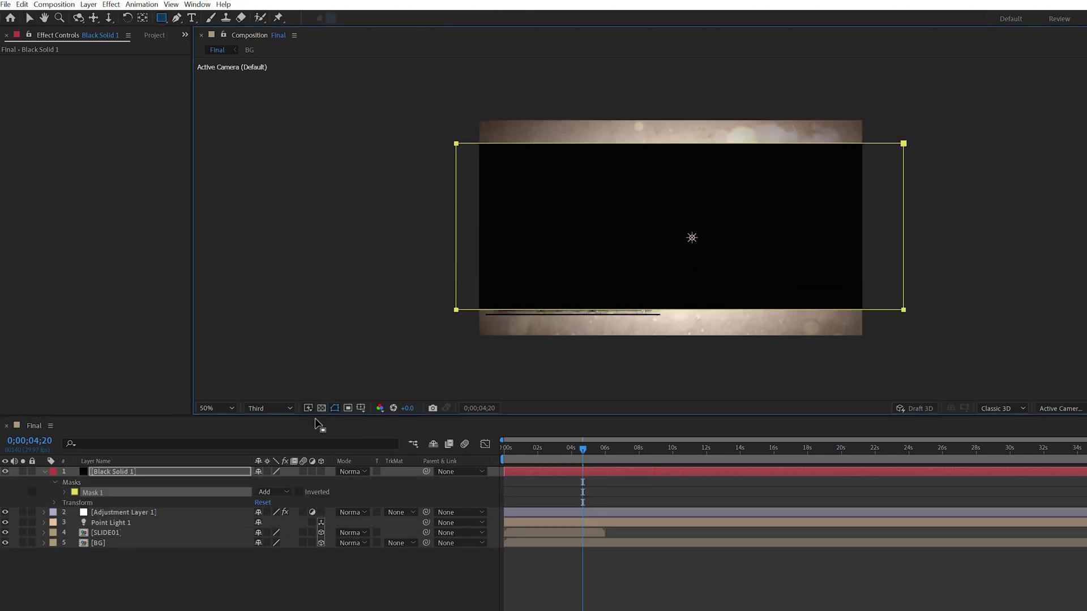
{"action": "left_click", "coordinate": [64, 493]}
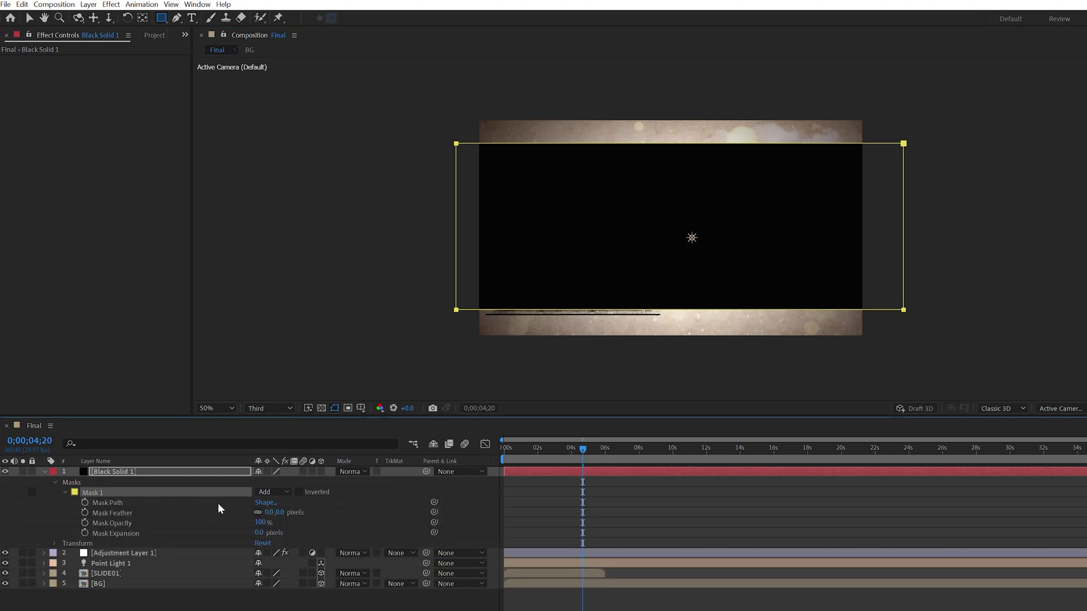
{"action": "left_click", "coordinate": [299, 492]}
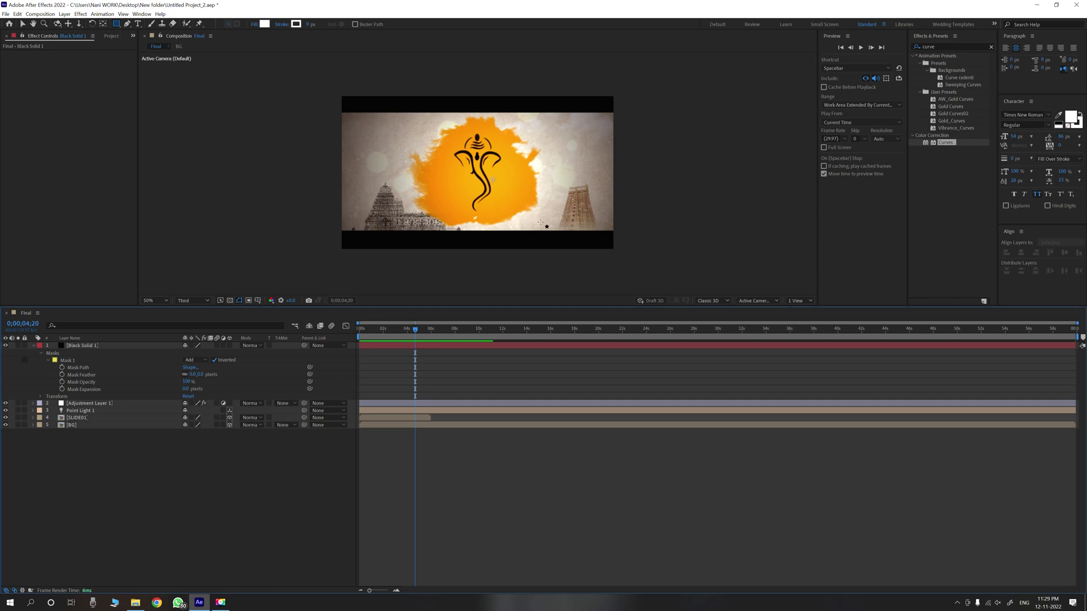
{"action": "left_click", "coordinate": [33, 345]}
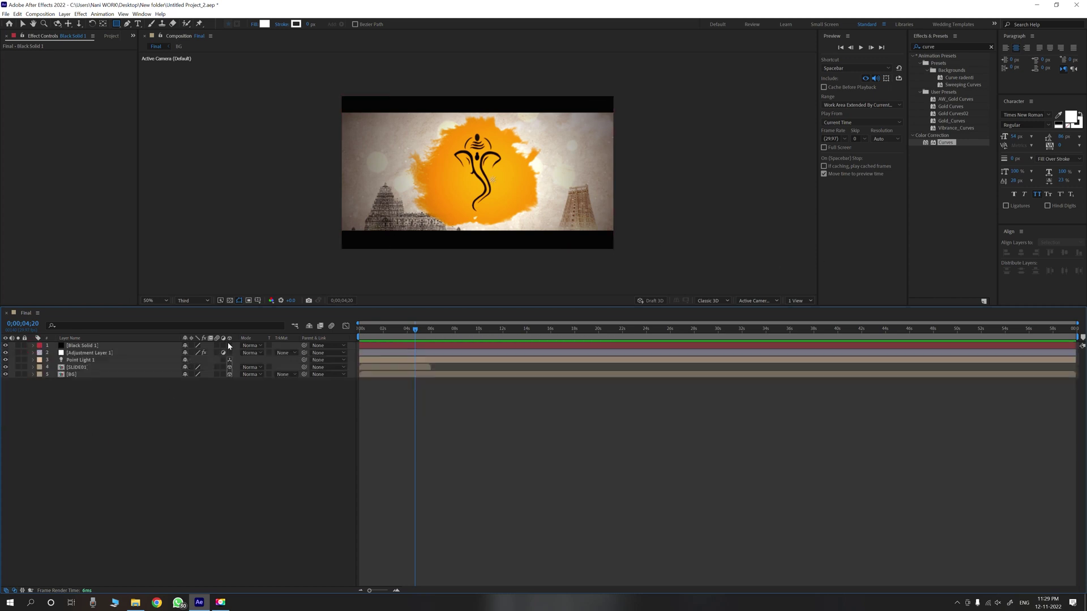
{"action": "left_click", "coordinate": [79, 345]}
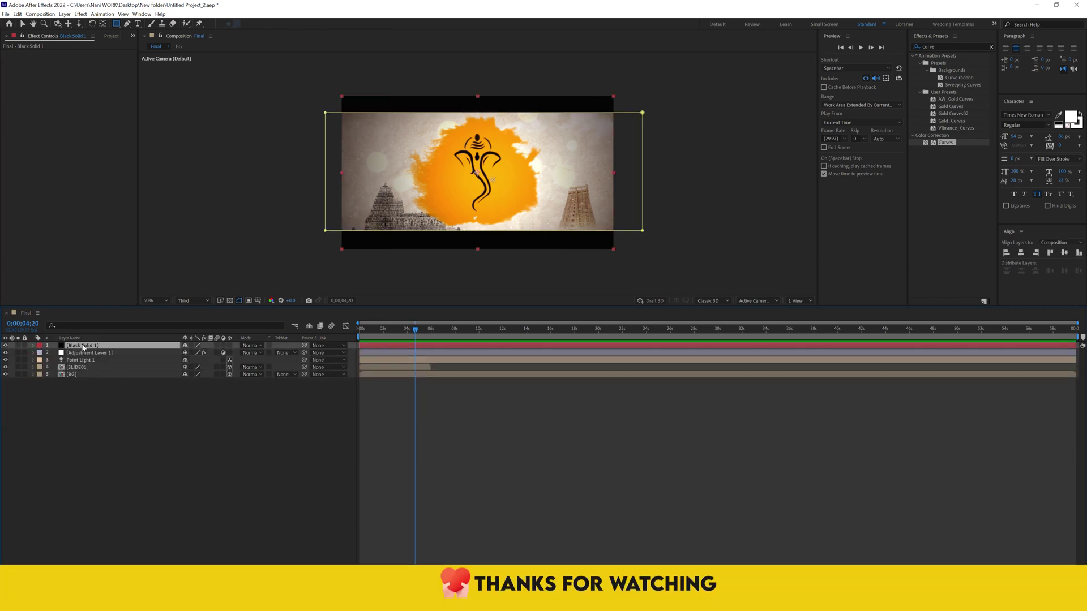
{"action": "key", "text": "p"}
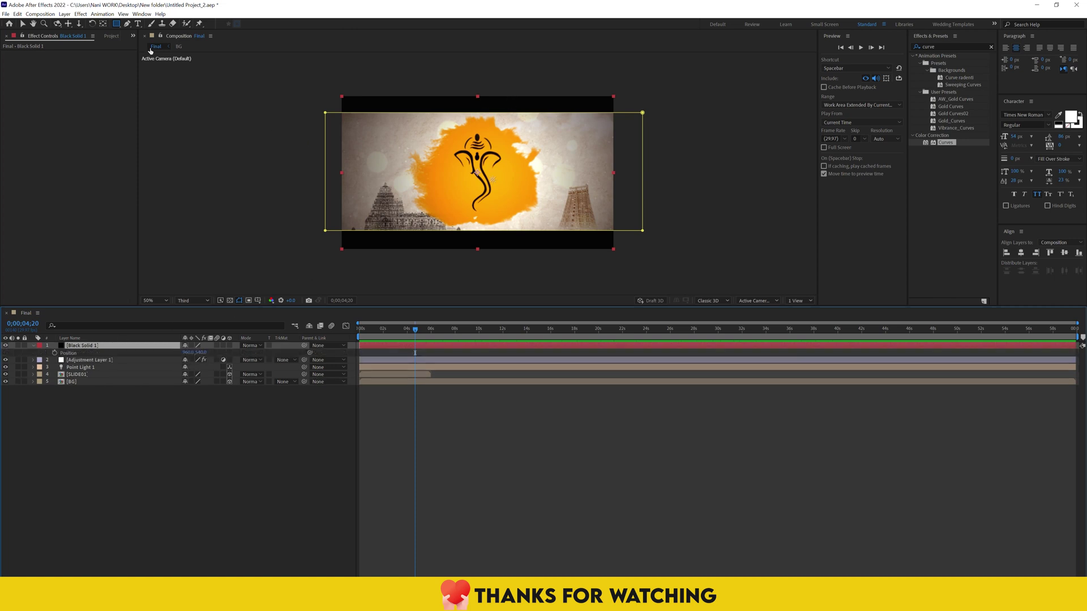
{"action": "left_click_drag", "start_coordinate": [201, 352], "coordinate": [207, 352]}
{"action": "key", "text": "ctrl+z"}
{"action": "left_click", "coordinate": [209, 433]}
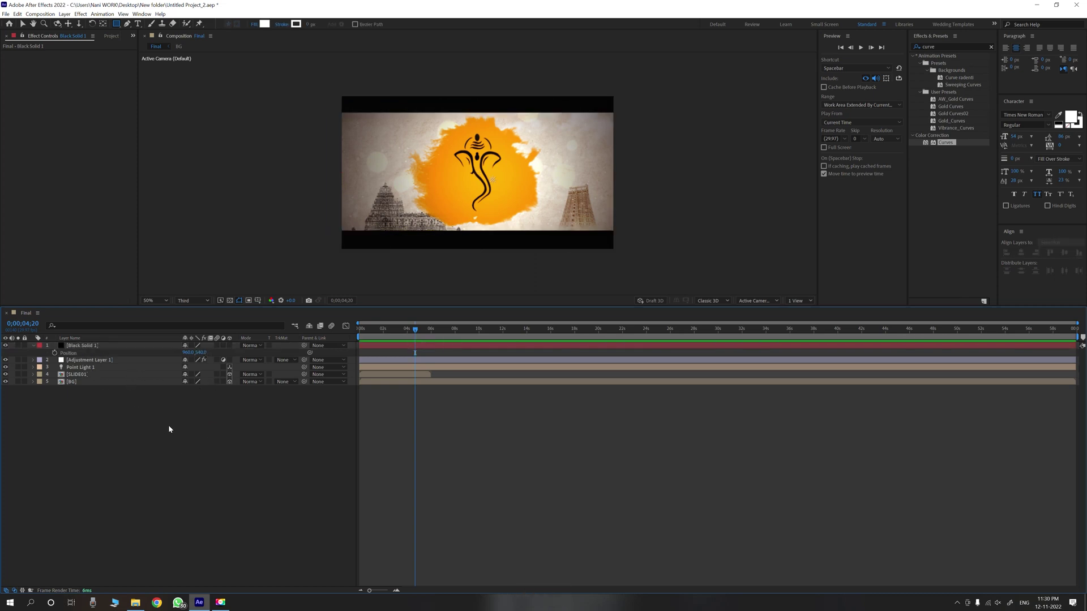
- Add a second adjustment layer on top of the Final composition and apply the Sharpen effect to it
{"action": "right_click", "coordinate": [218, 407]}
{"action": "mouse_move", "coordinate": [255, 413]}
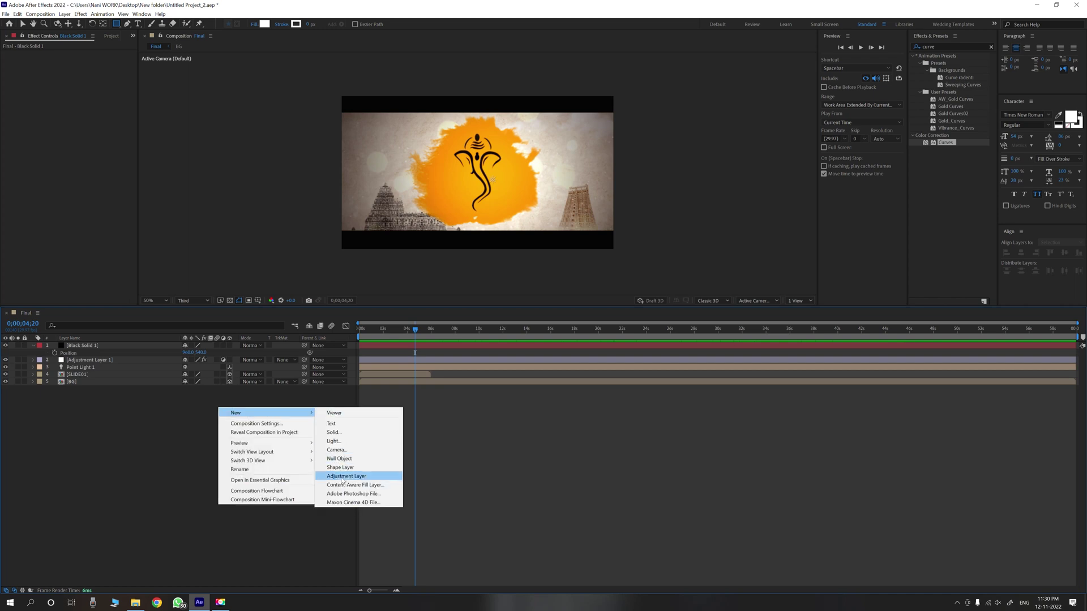
{"action": "left_click", "coordinate": [359, 468]}
{"action": "left_click", "coordinate": [912, 47]}
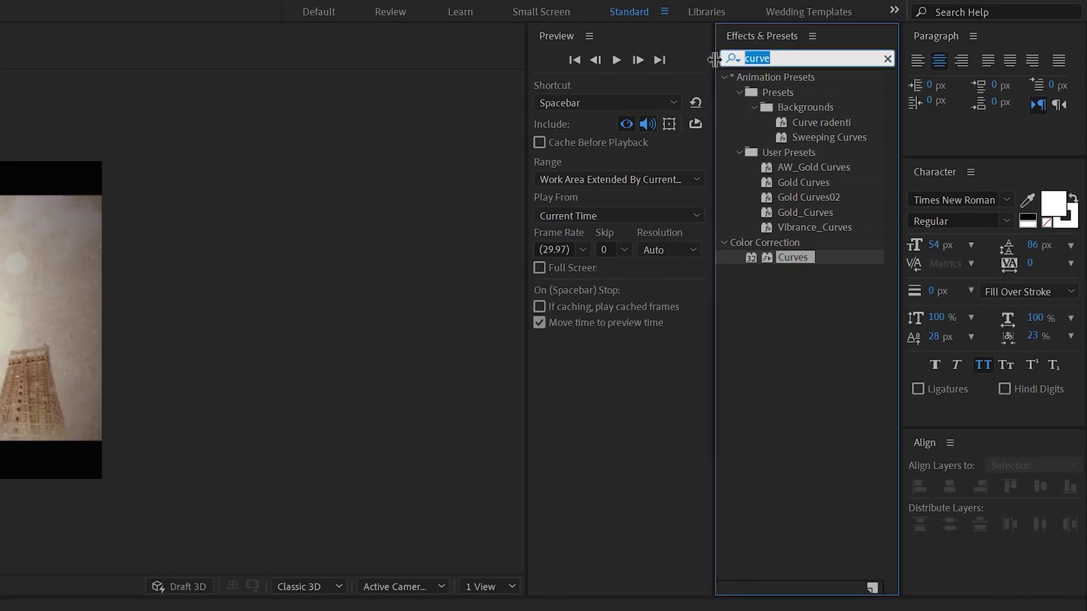
{"action": "key", "text": "BackSpace"}
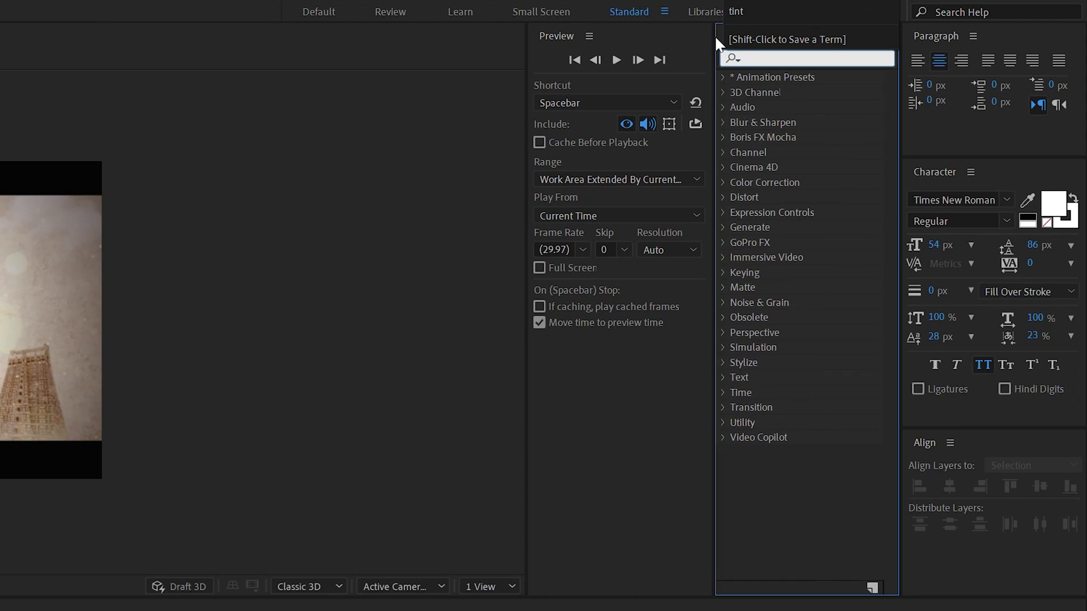
{"action": "type", "text": "sharp"}
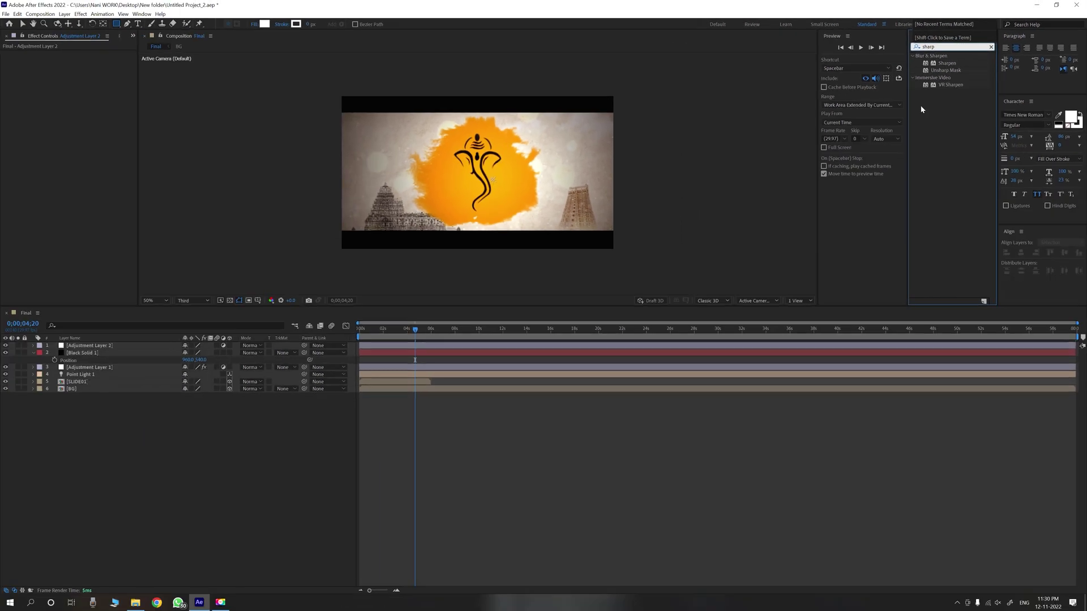
{"action": "left_click_drag", "start_coordinate": [946, 62], "coordinate": [165, 345]}
{"action": "key", "text": "v"}
- Set the Sharpen Amount to 3
{"action": "left_click", "coordinate": [77, 60]}
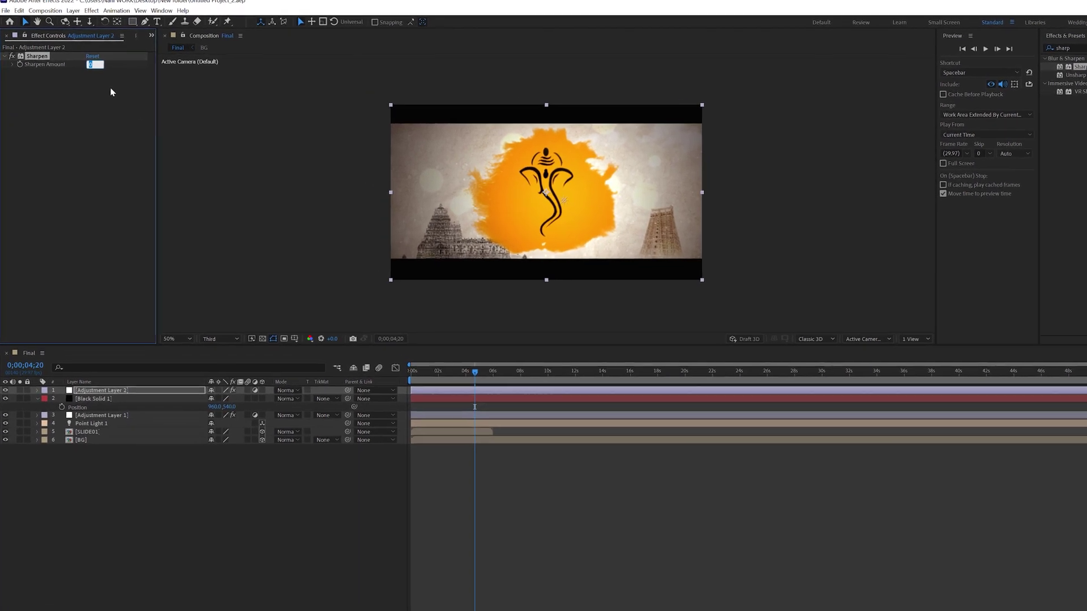
{"action": "type", "text": "3"}
{"action": "key", "text": "Return"}
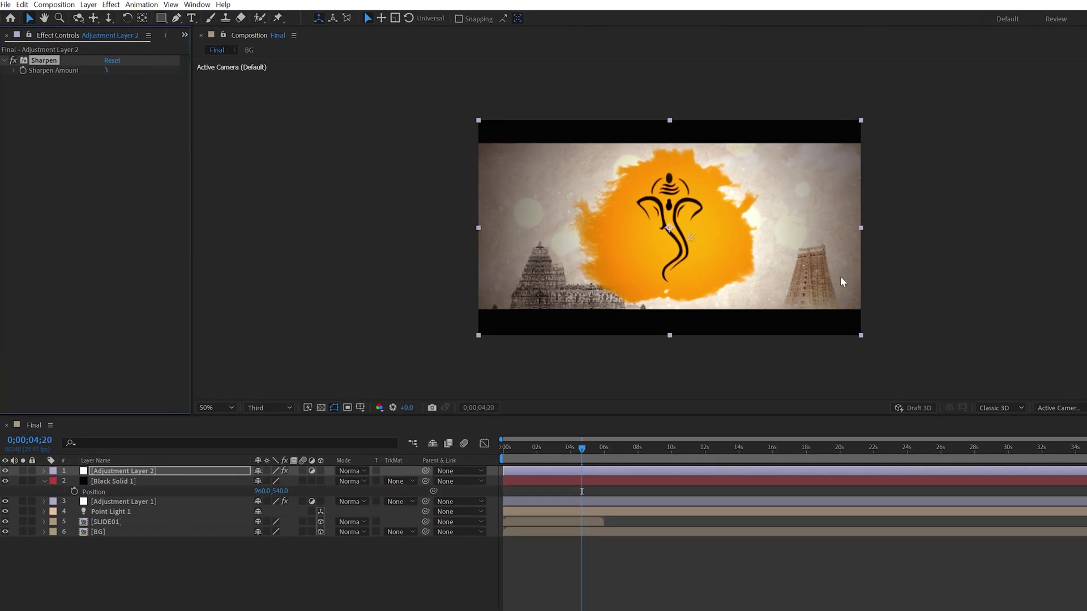
- Switch the composition preview to Full resolution, inspect the artwork up close and set the Sharpen Amount to 2
{"action": "left_click", "coordinate": [268, 409]}
{"action": "left_click", "coordinate": [265, 433]}
{"action": "scroll", "coordinate": [671, 226], "scroll_direction": "up", "scroll_amount": 4}
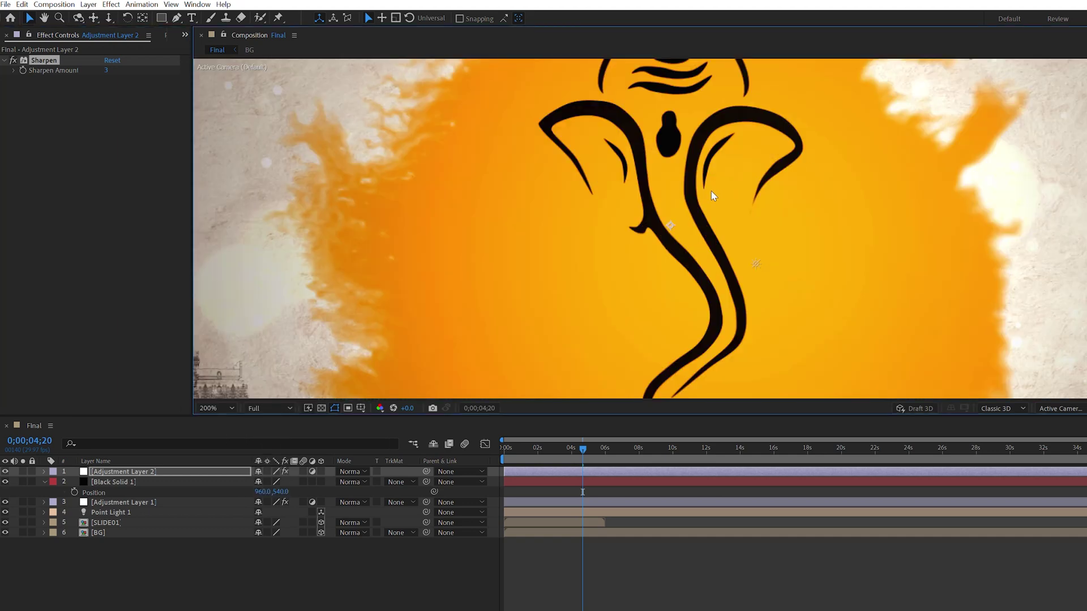
{"action": "scroll", "coordinate": [593, 237], "scroll_direction": "down", "scroll_amount": 2}
{"action": "left_click_drag", "start_coordinate": [107, 70], "coordinate": [106, 92]}
{"action": "left_click", "coordinate": [108, 70]}
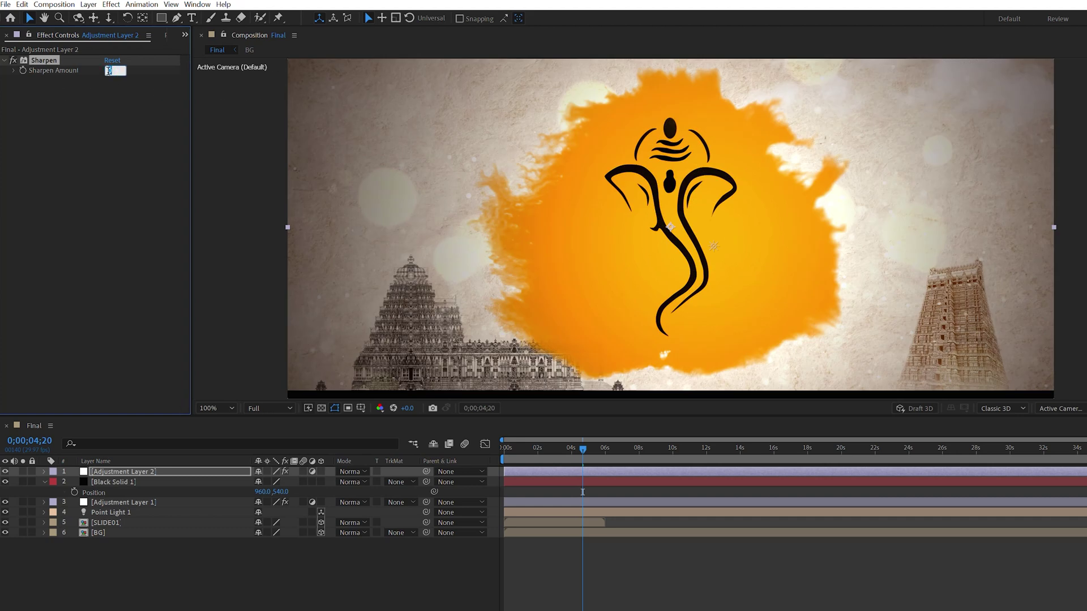
{"action": "key", "text": "Return"}
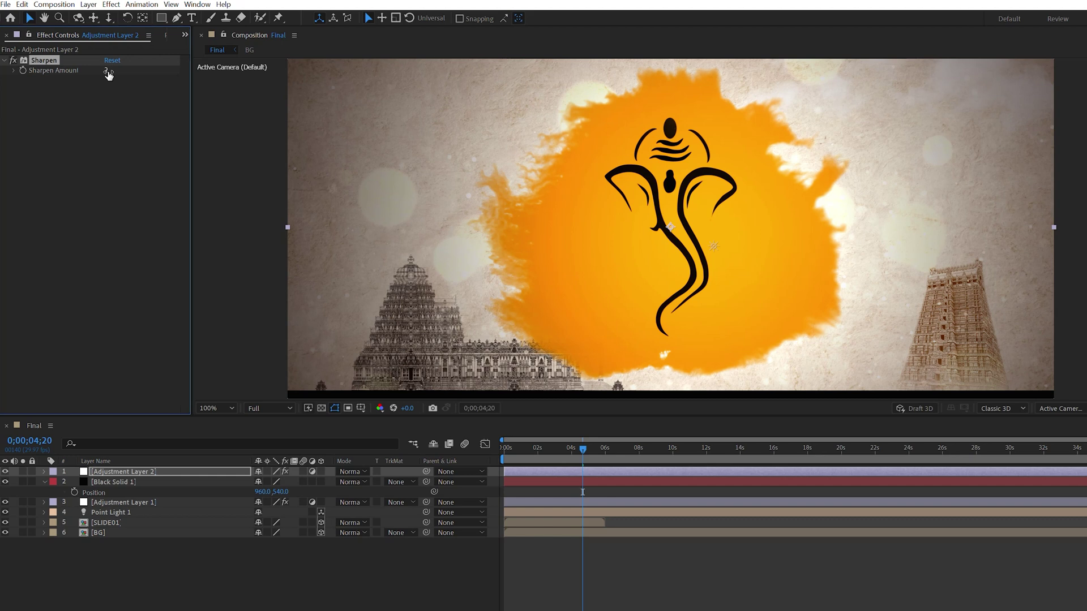
- Collapse the black solid's properties and add a two-node camera with the 35mm preset to the Final composition
{"action": "left_click", "coordinate": [125, 566]}
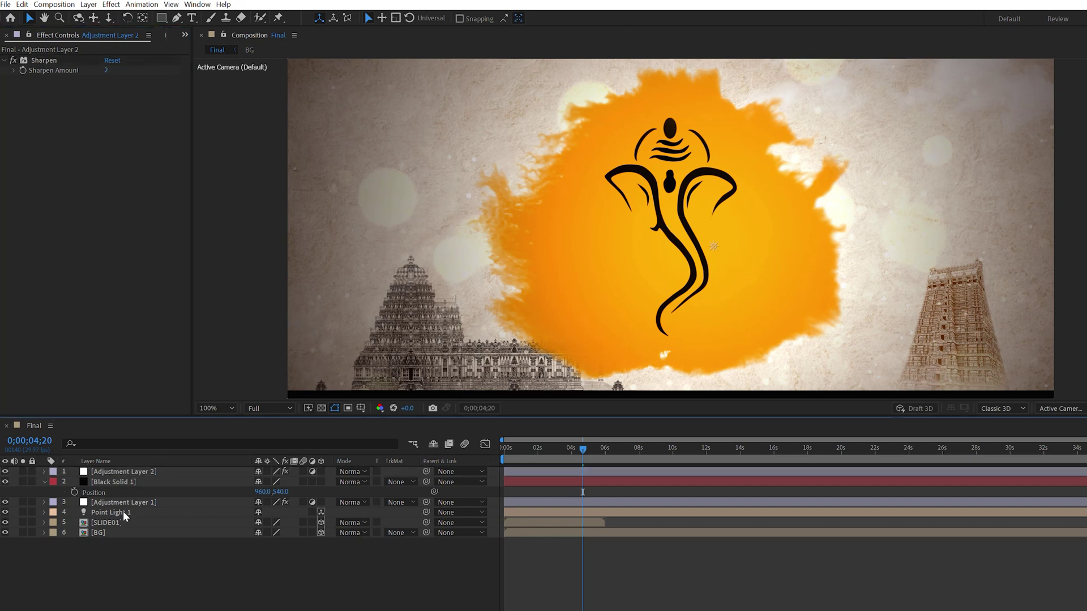
{"action": "left_click", "coordinate": [44, 482]}
{"action": "left_click", "coordinate": [193, 593]}
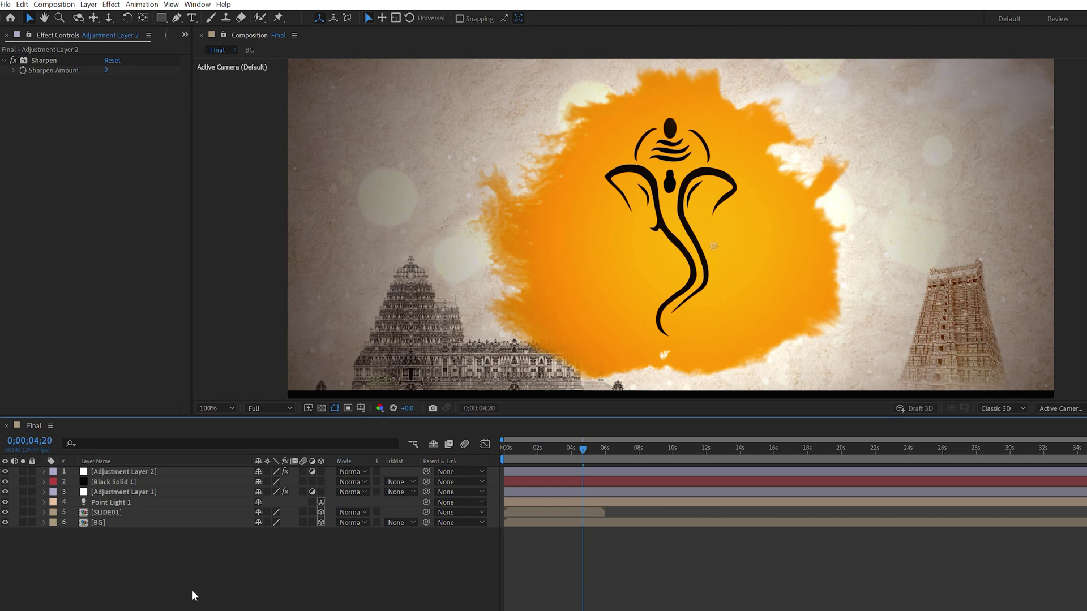
{"action": "right_click", "coordinate": [318, 565]}
{"action": "mouse_move", "coordinate": [396, 570]}
{"action": "left_click", "coordinate": [549, 596]}
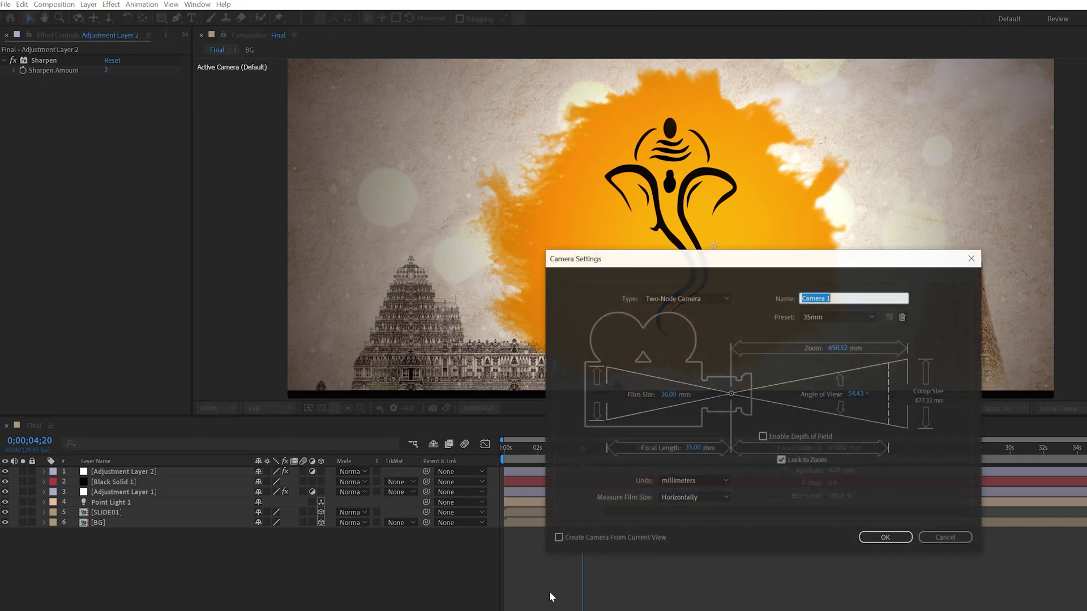
{"action": "left_click", "coordinate": [875, 536]}
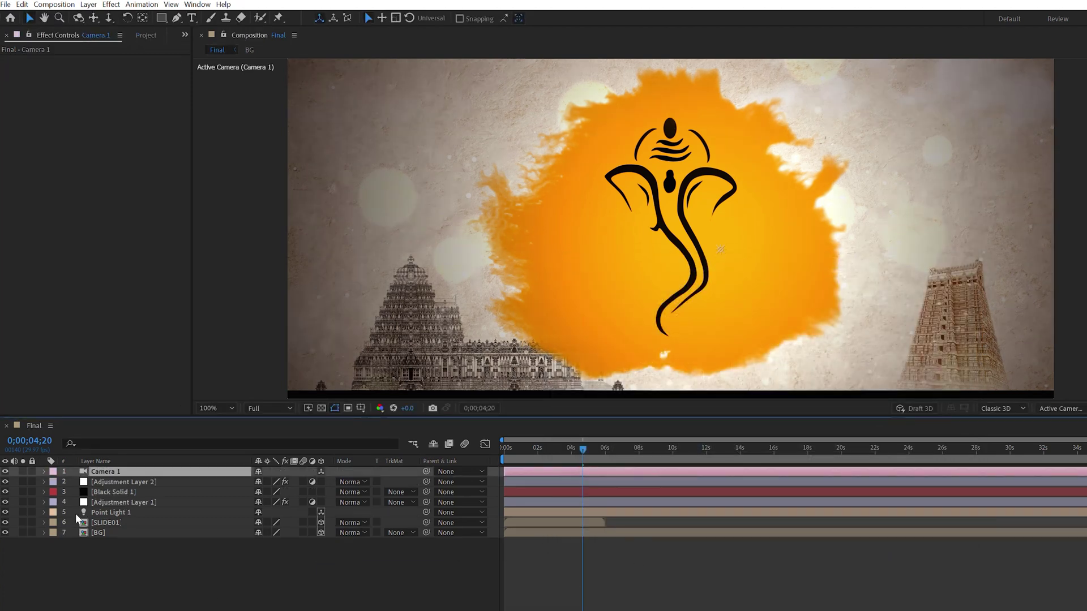
- Add the expression wiggle(1,30) to the camera's Position property
{"action": "key", "text": "p"}
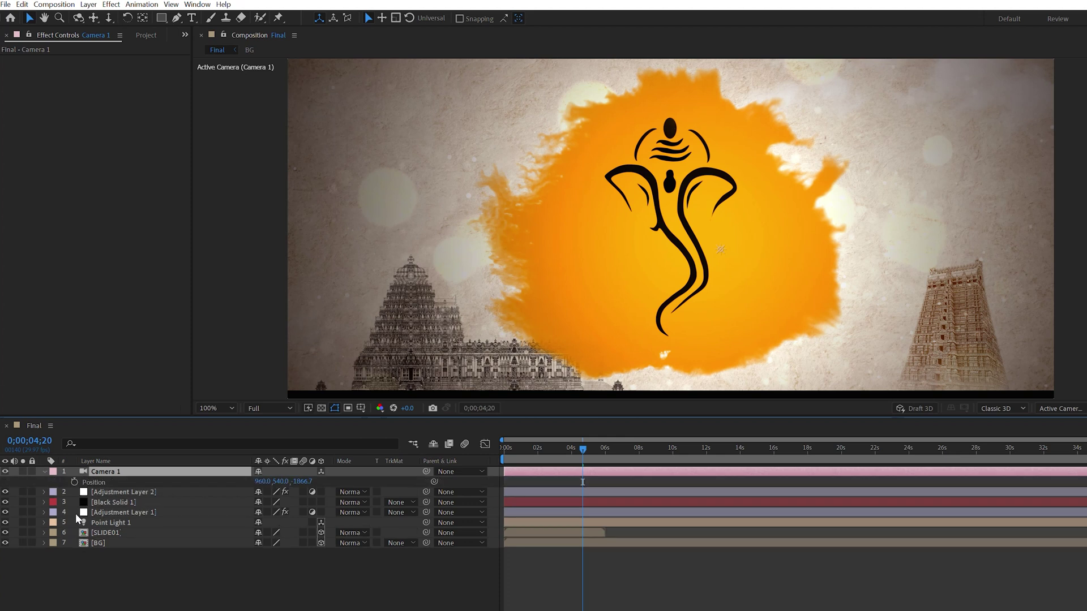
{"action": "left_click", "coordinate": [74, 483], "text": "alt"}
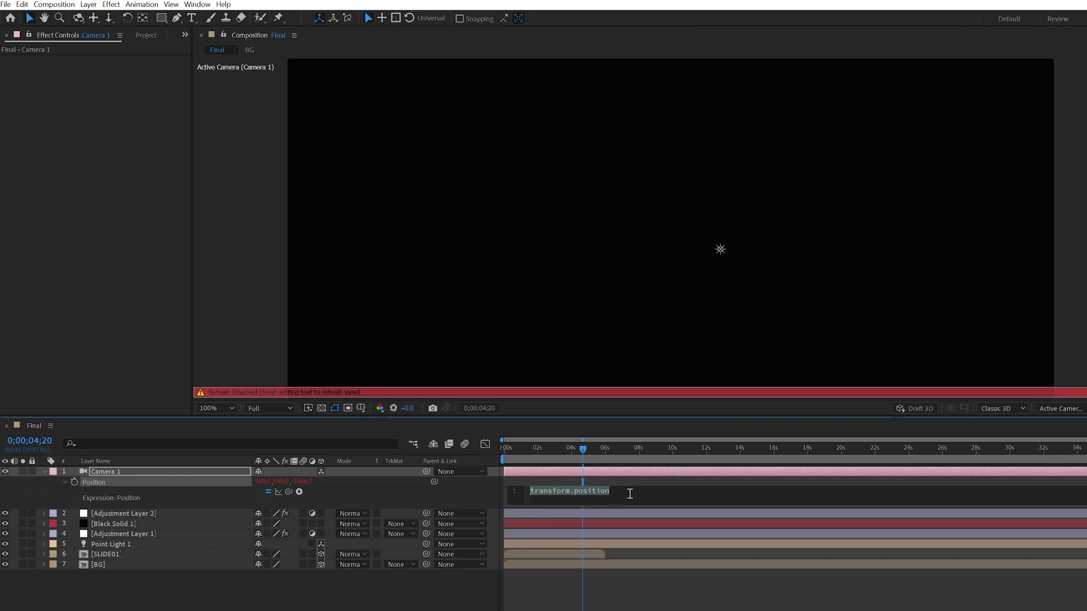
{"action": "type", "text": "wigg"}
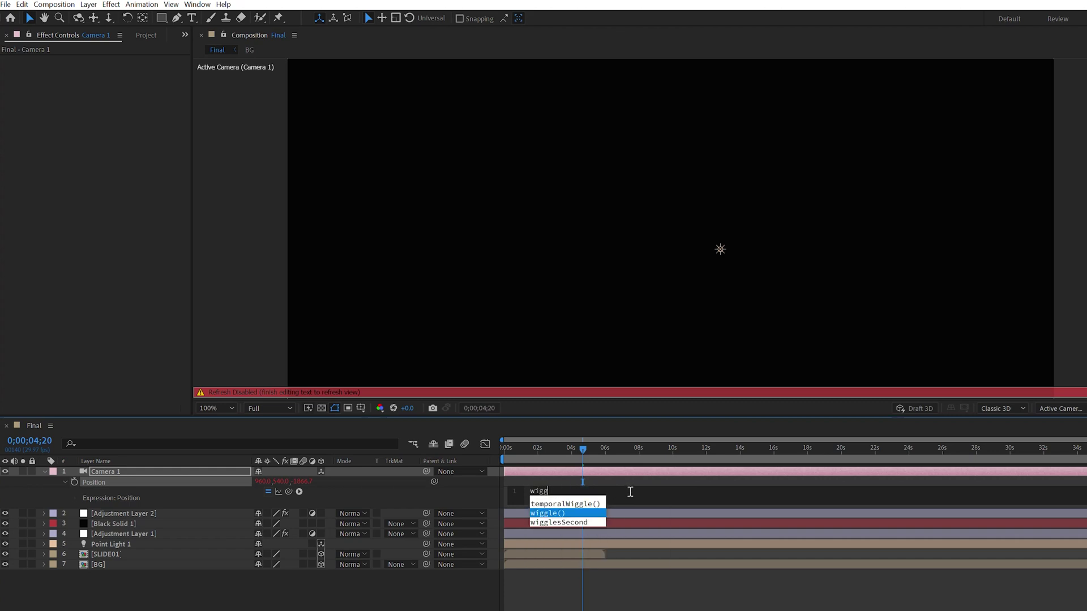
{"action": "left_click", "coordinate": [549, 514]}
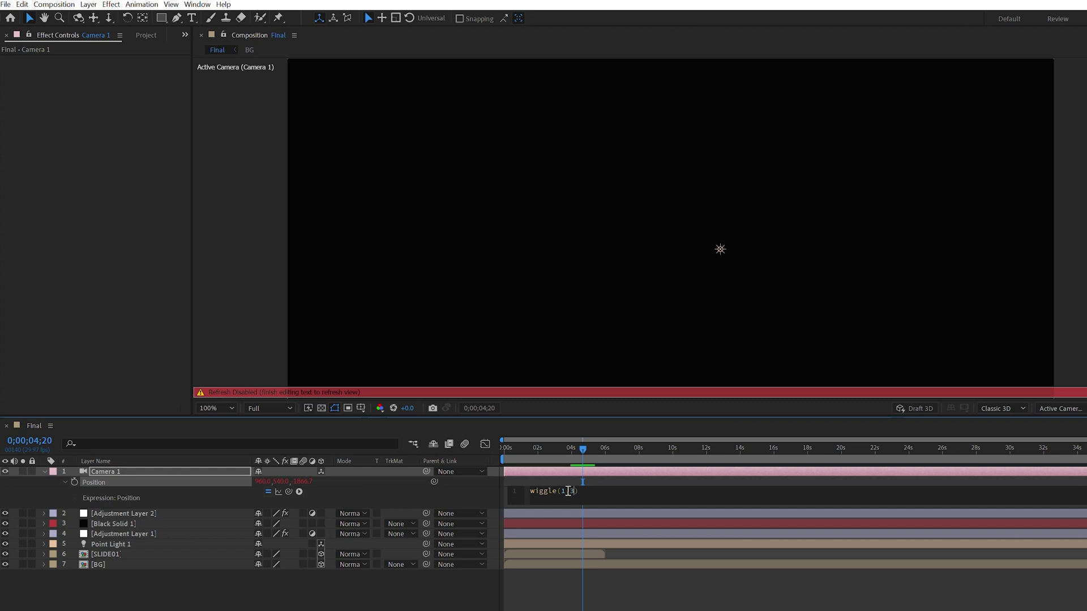
{"action": "key", "text": "KP_Enter"}
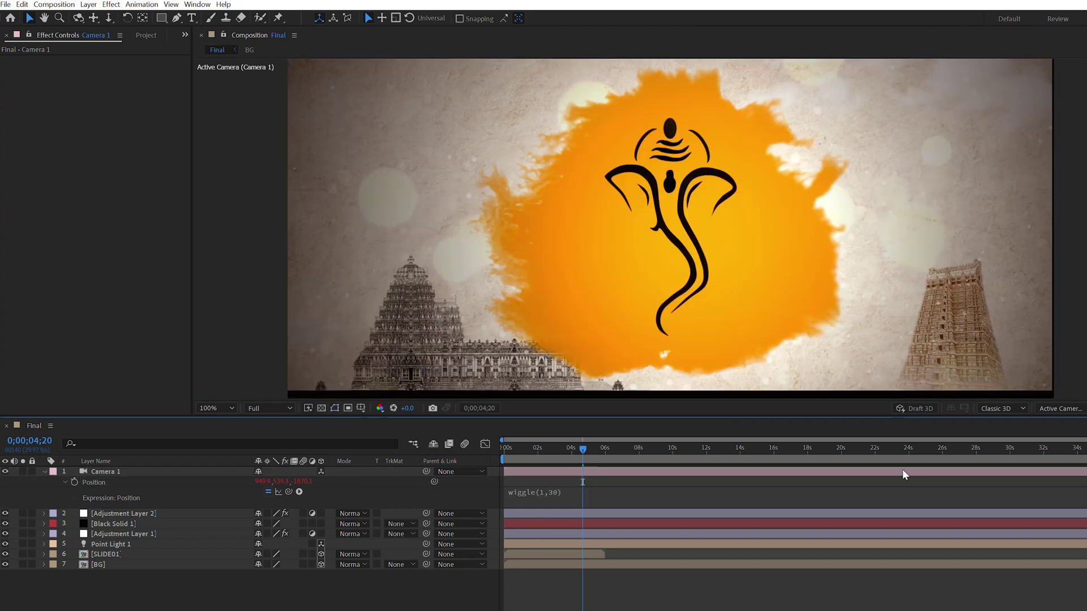
- Preview the camera wiggle and lower the composition's preview resolution to Third
{"action": "key", "text": "space"}
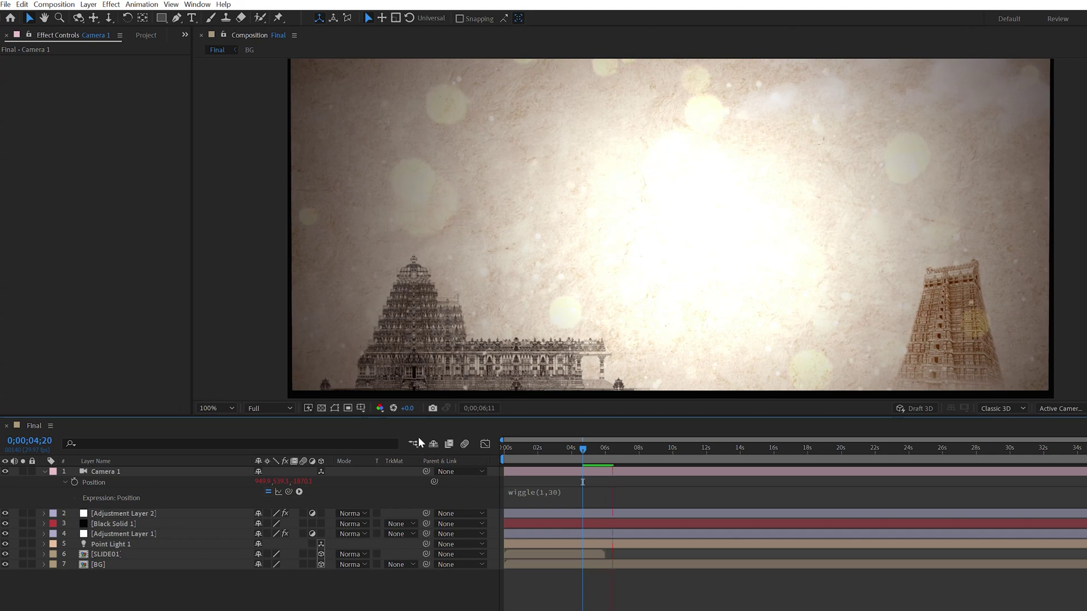
{"action": "left_click", "coordinate": [280, 407]}
{"action": "left_click", "coordinate": [274, 446]}
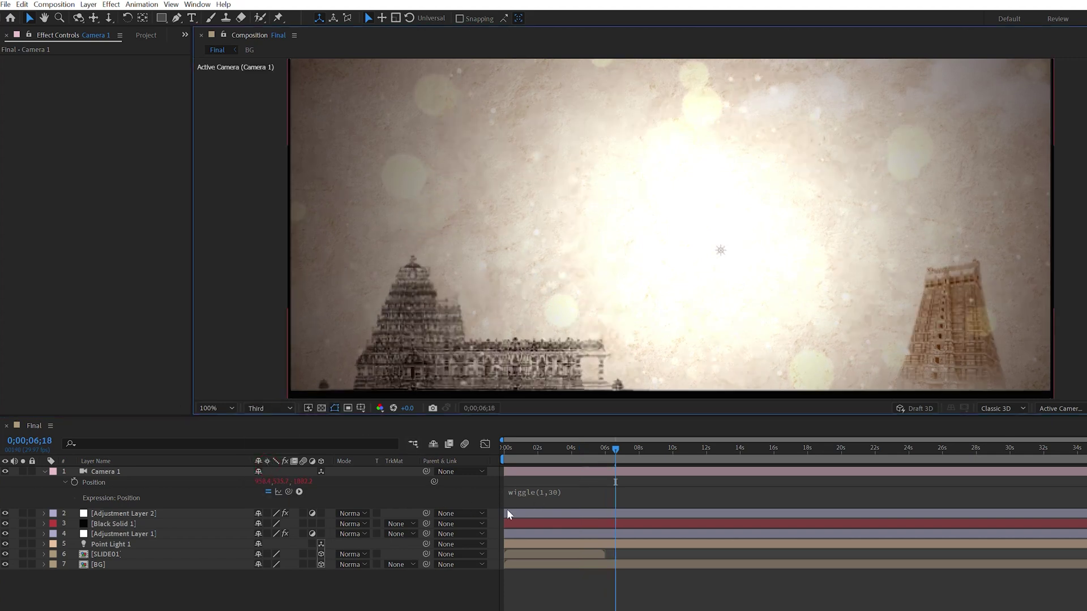
- Zoom the composition view out to 50% and play the opening seconds to check the camera wiggle
{"action": "key", "text": "comma"}
{"action": "left_click", "coordinate": [530, 447]}
{"action": "key", "text": "space"}
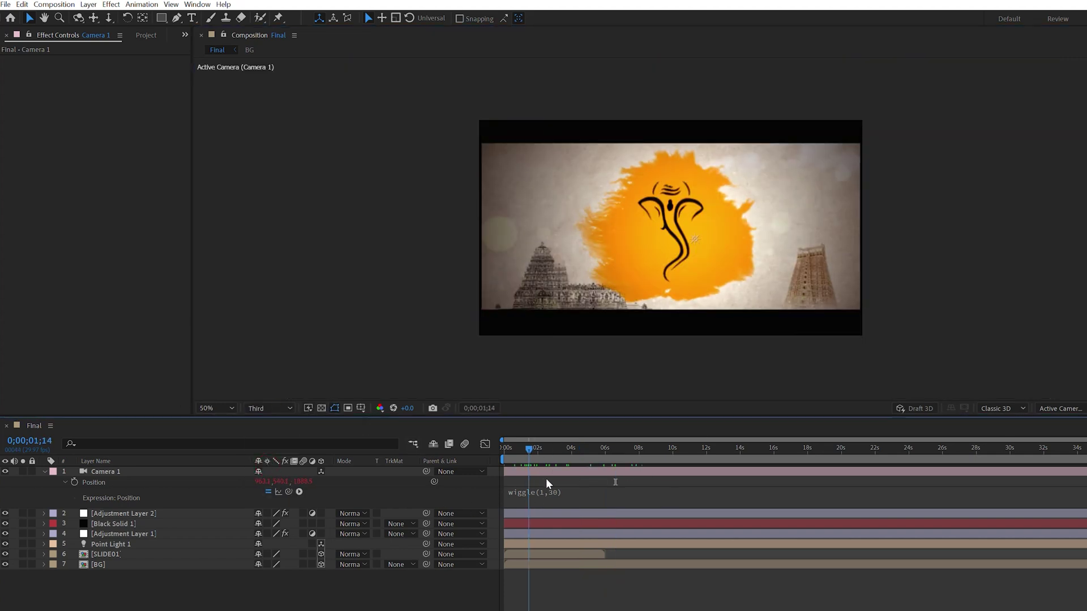
{"action": "left_click_drag", "start_coordinate": [567, 479], "coordinate": [542, 479]}
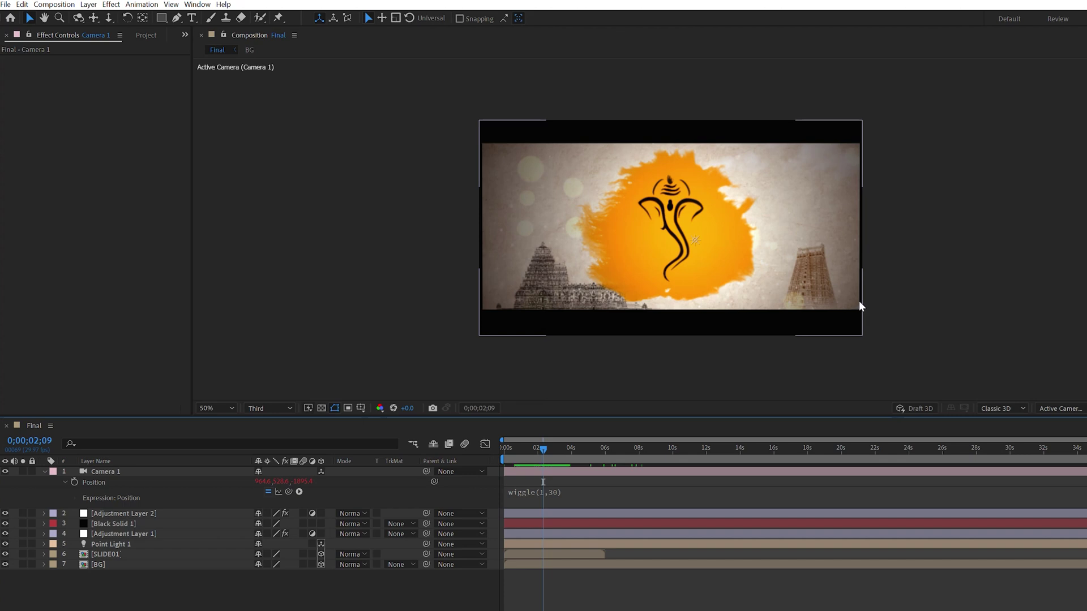
- Collapse the camera's properties, add a new adjustment layer to the Final composition and apply the Transform effect to it
{"action": "left_click", "coordinate": [44, 471]}
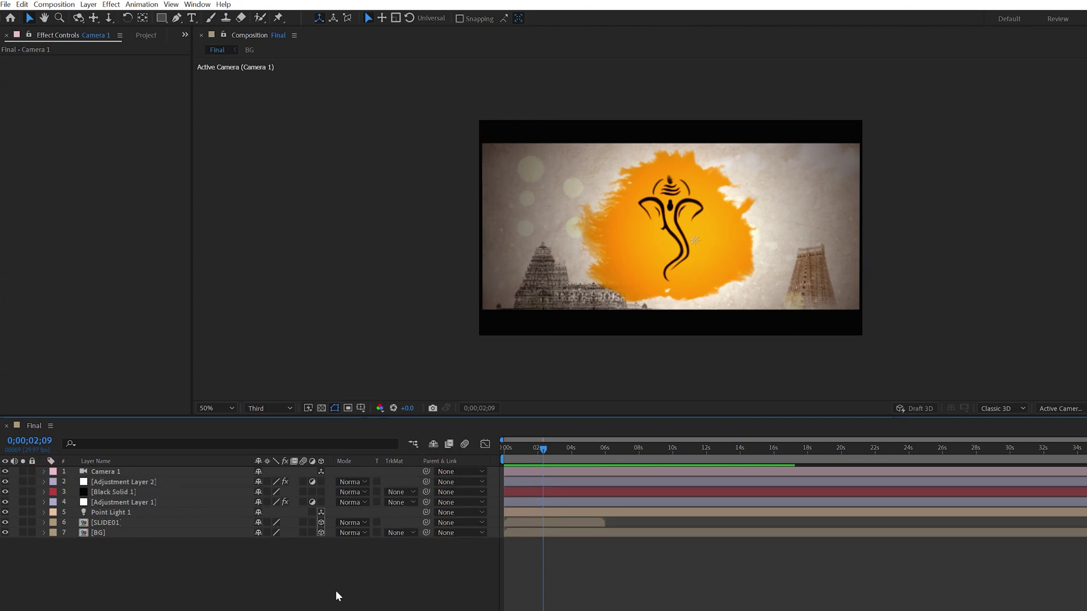
{"action": "right_click", "coordinate": [341, 603]}
{"action": "mouse_move", "coordinate": [433, 610]}
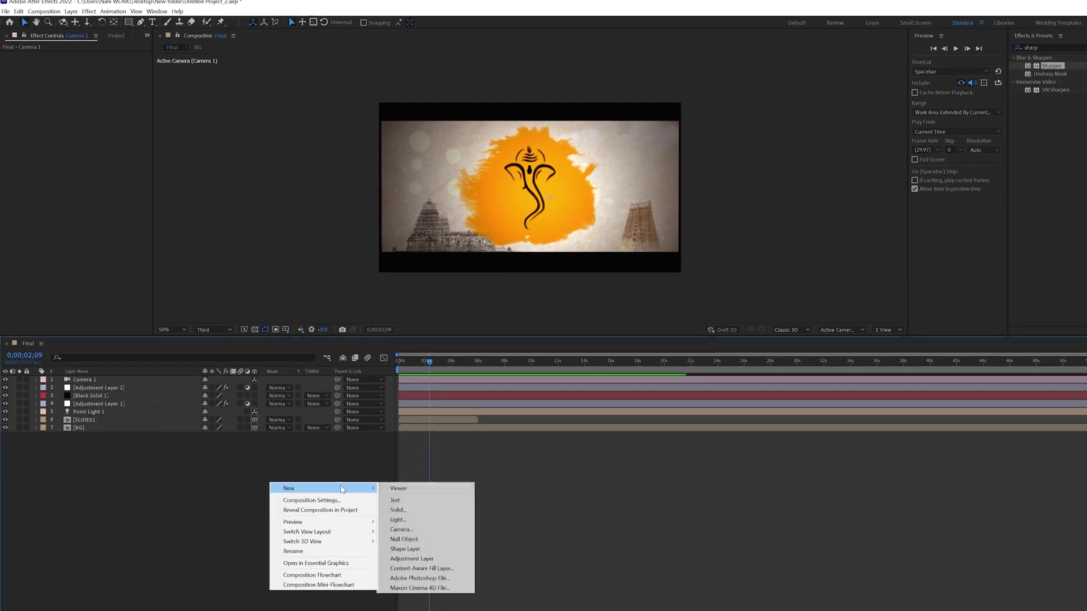
{"action": "left_click", "coordinate": [412, 559]}
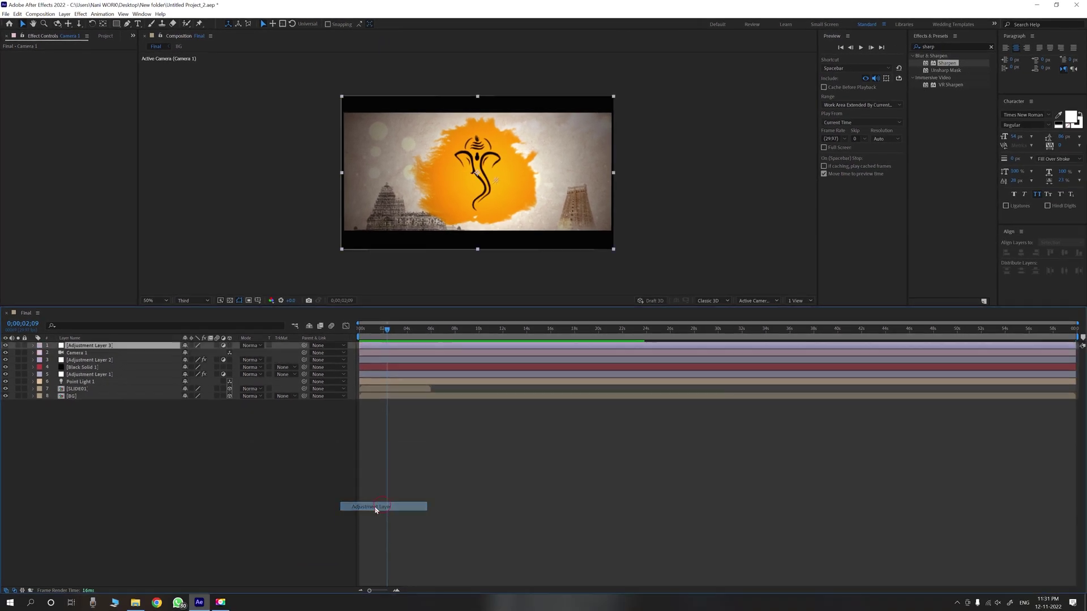
{"action": "left_click", "coordinate": [951, 47]}
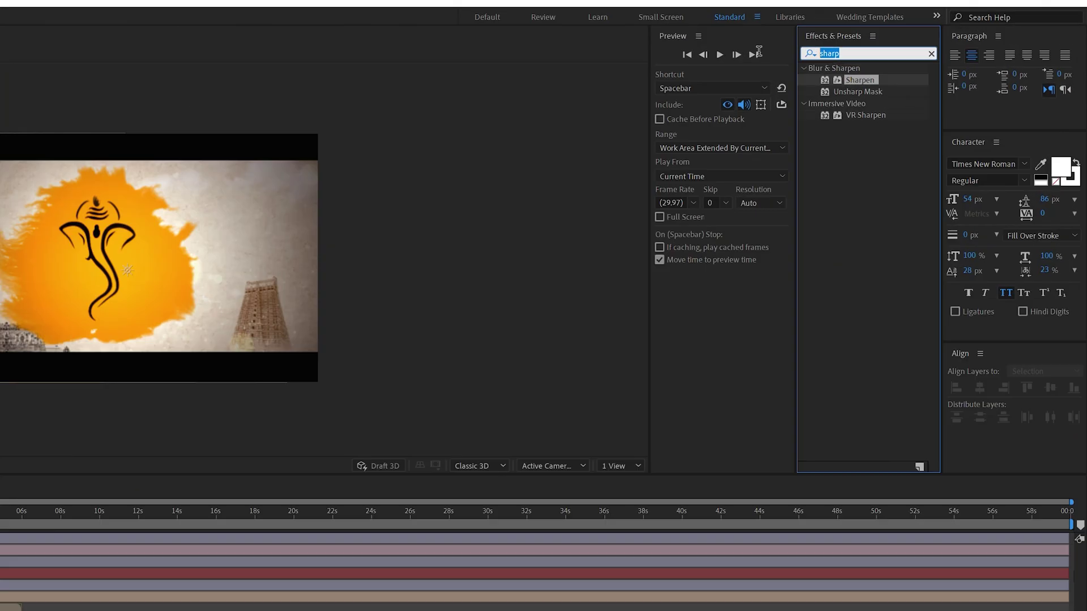
{"action": "type", "text": "trans"}
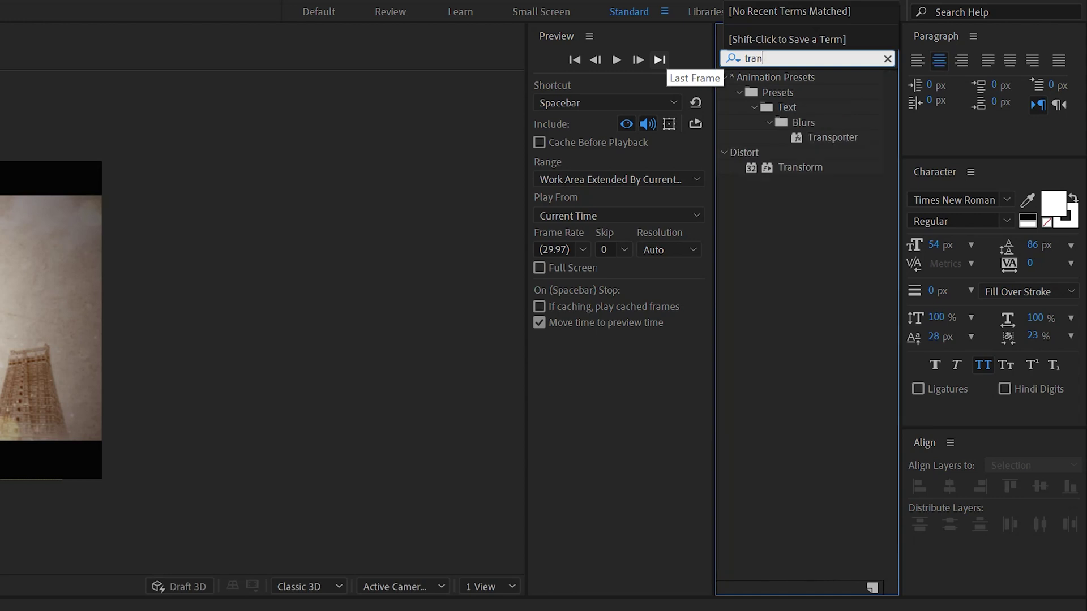
{"action": "left_click_drag", "start_coordinate": [800, 167], "coordinate": [193, 348]}
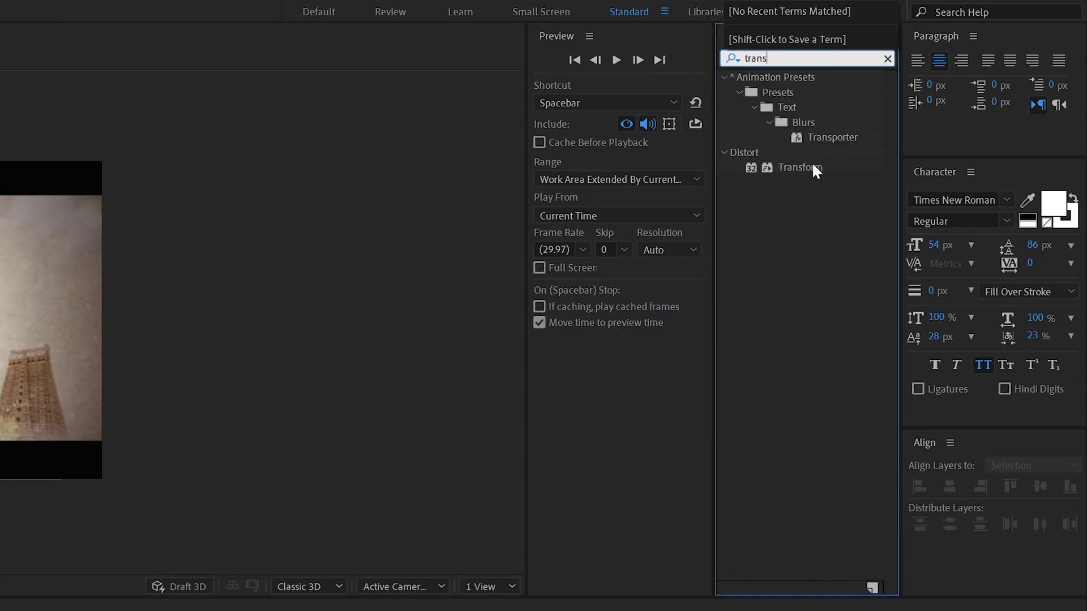
{"action": "left_click_drag", "start_coordinate": [109, 349], "coordinate": [109, 346]}
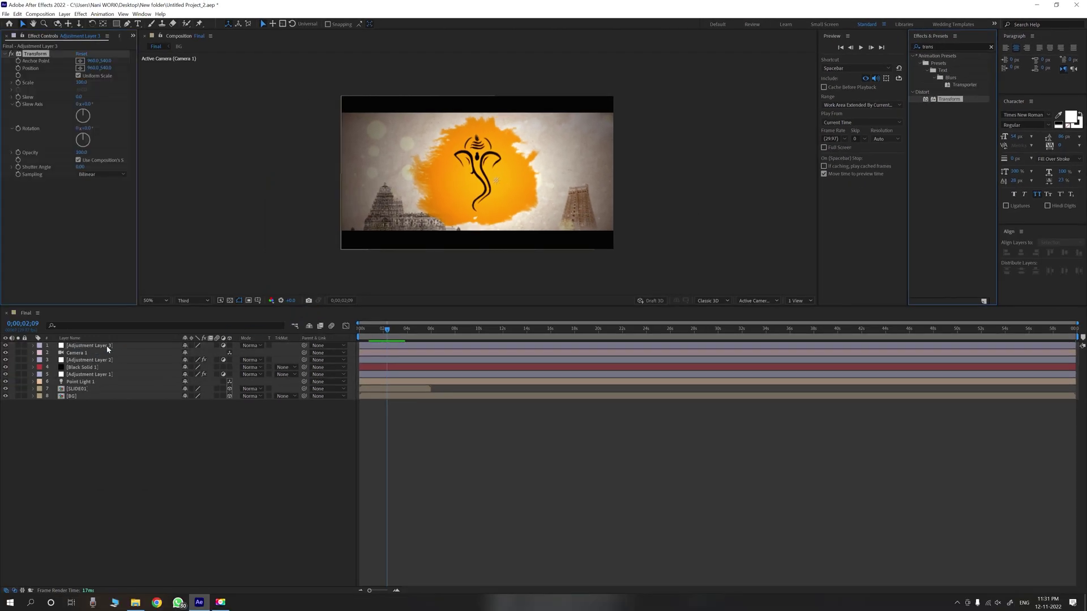
- Set the Transform effect's Scale to 104 and scrub through the first six seconds to check the frame edges
{"action": "left_click", "coordinate": [81, 82]}
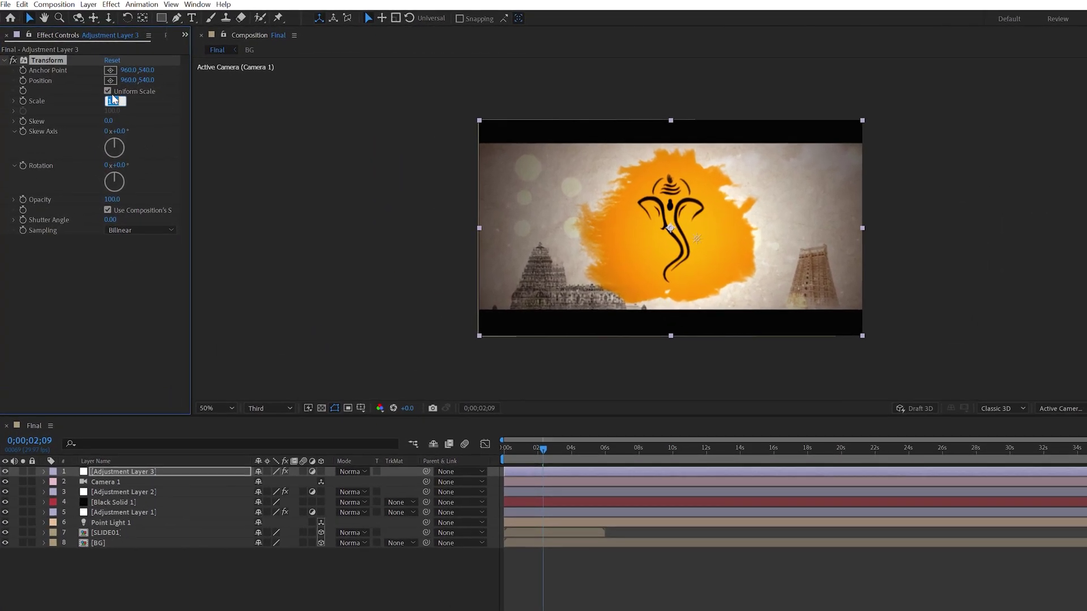
{"action": "type", "text": "104"}
{"action": "key", "text": "Return"}
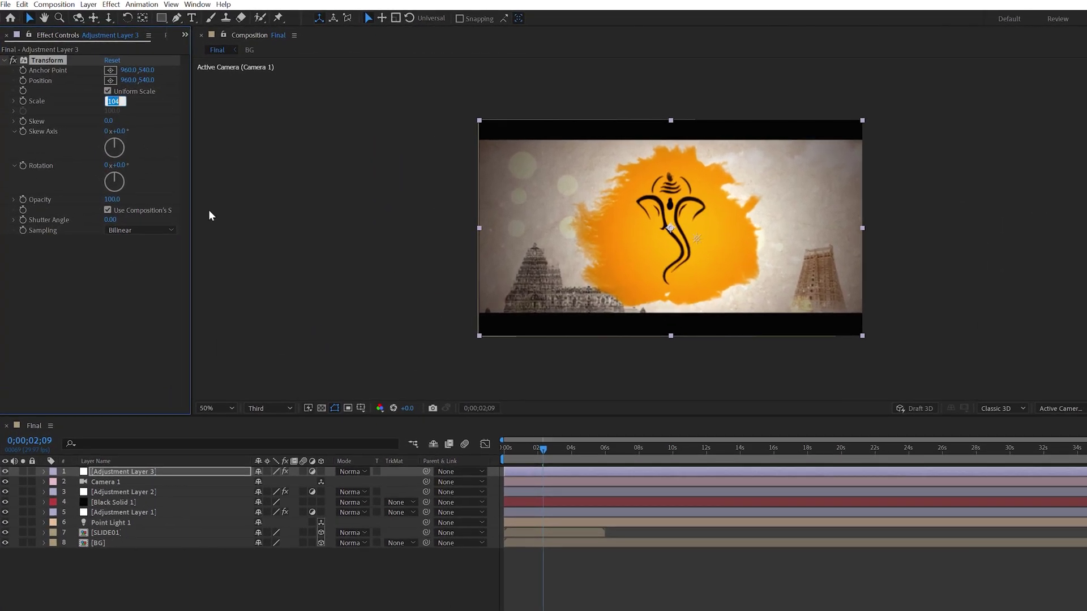
{"action": "left_click", "coordinate": [82, 285]}
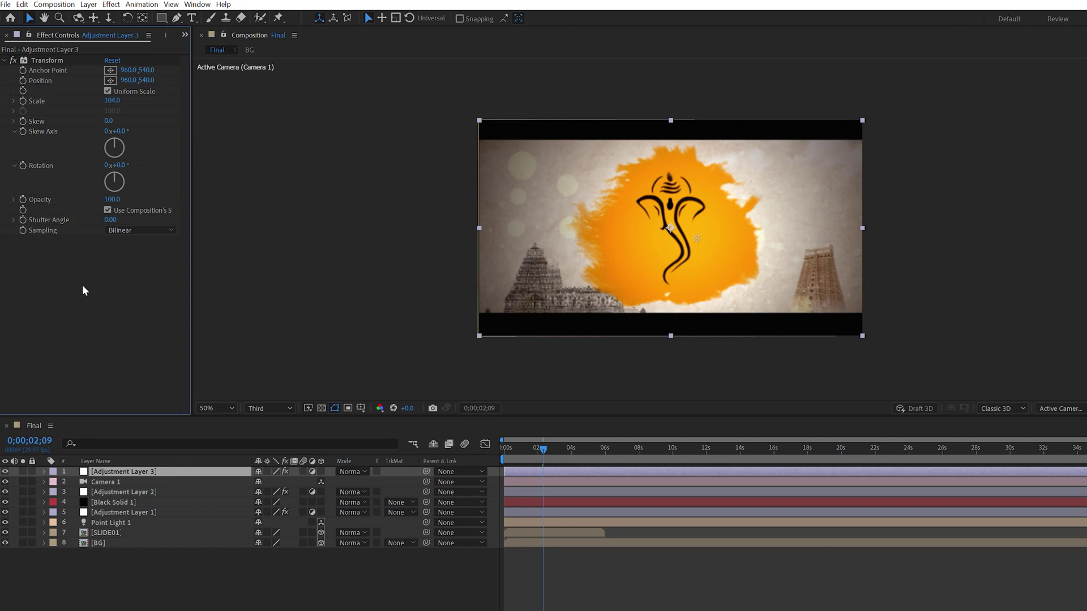
{"action": "left_click_drag", "start_coordinate": [526, 447], "coordinate": [602, 453]}
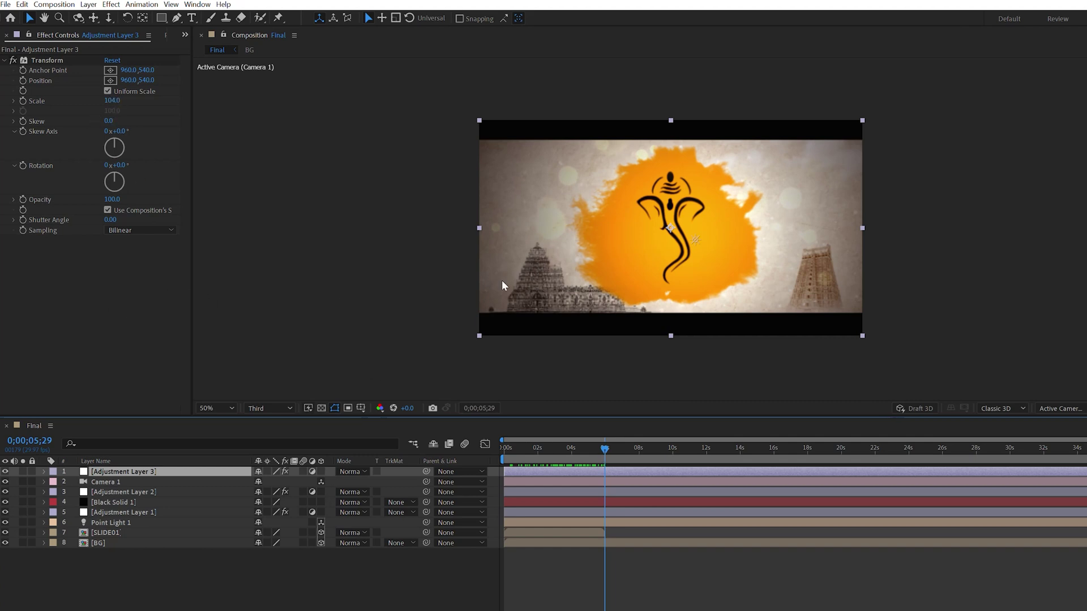
{"action": "left_click_drag", "start_coordinate": [509, 453], "coordinate": [549, 454]}
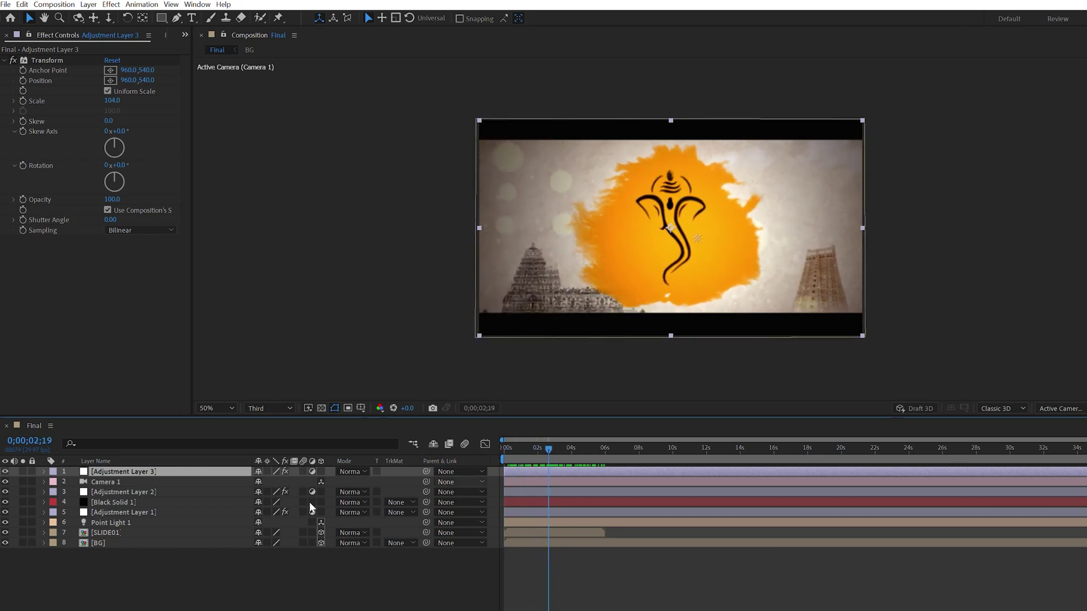
- Rename the adjustment layer holding the Transform effect as Scale
{"action": "right_click", "coordinate": [145, 513]}
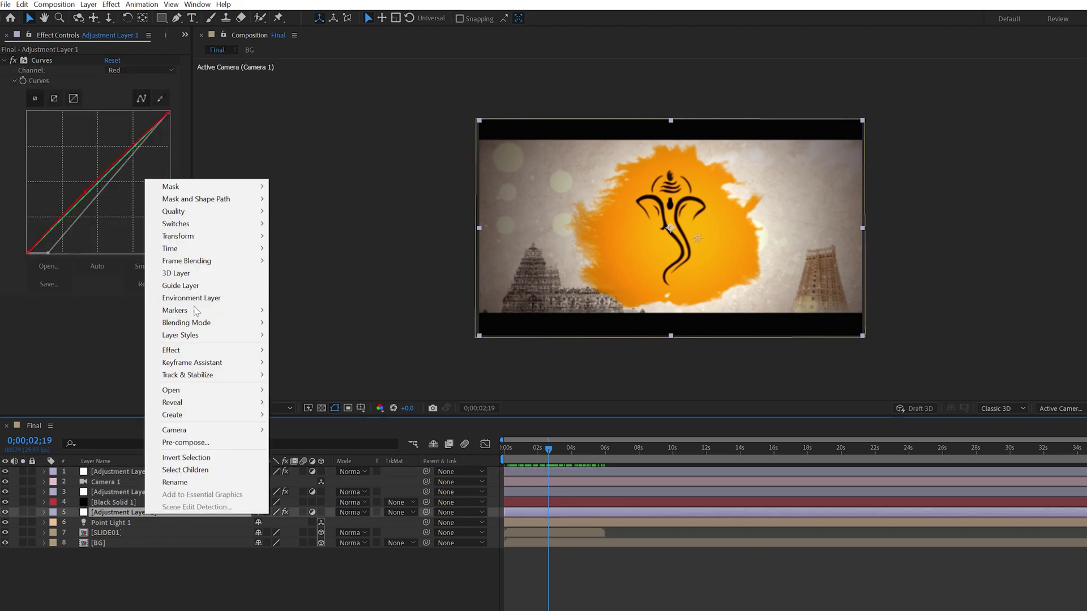
{"action": "key", "text": "Escape"}
{"action": "right_click", "coordinate": [148, 472]}
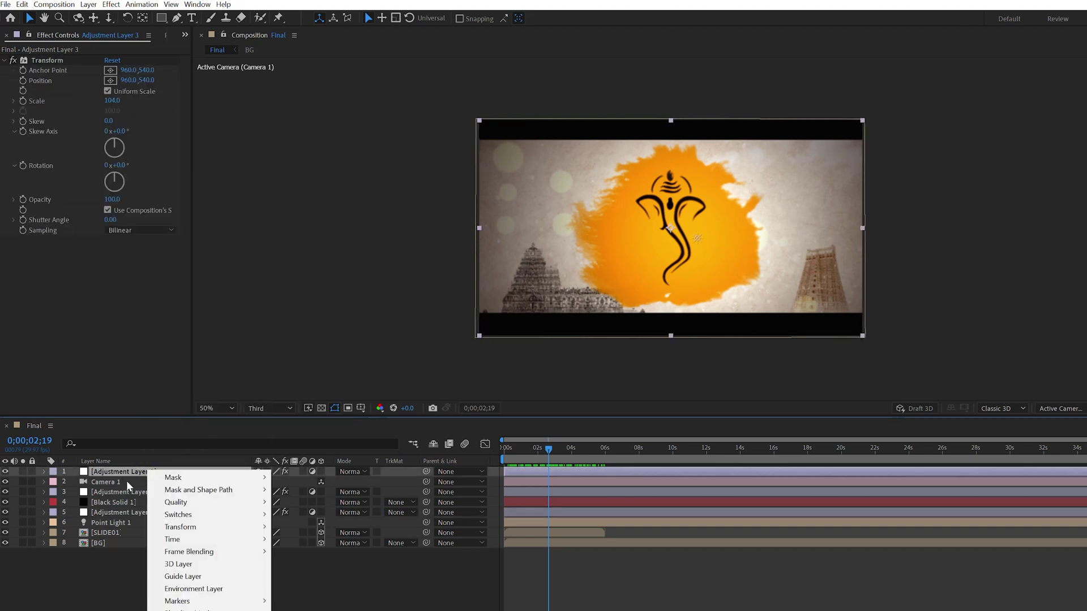
{"action": "key", "text": "Escape"}
{"action": "key", "text": "Return"}
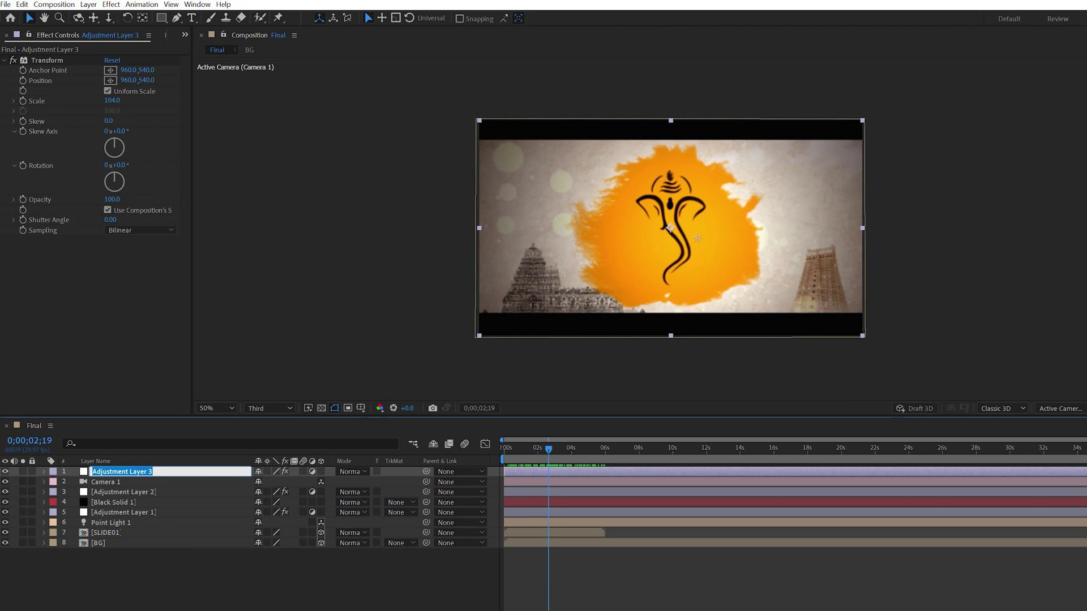
{"action": "type", "text": "Scale"}
{"action": "key", "text": "Return"}
- Rename the adjustment layer holding the Sharpen effect as Sharpen
{"action": "right_click", "coordinate": [135, 491]}
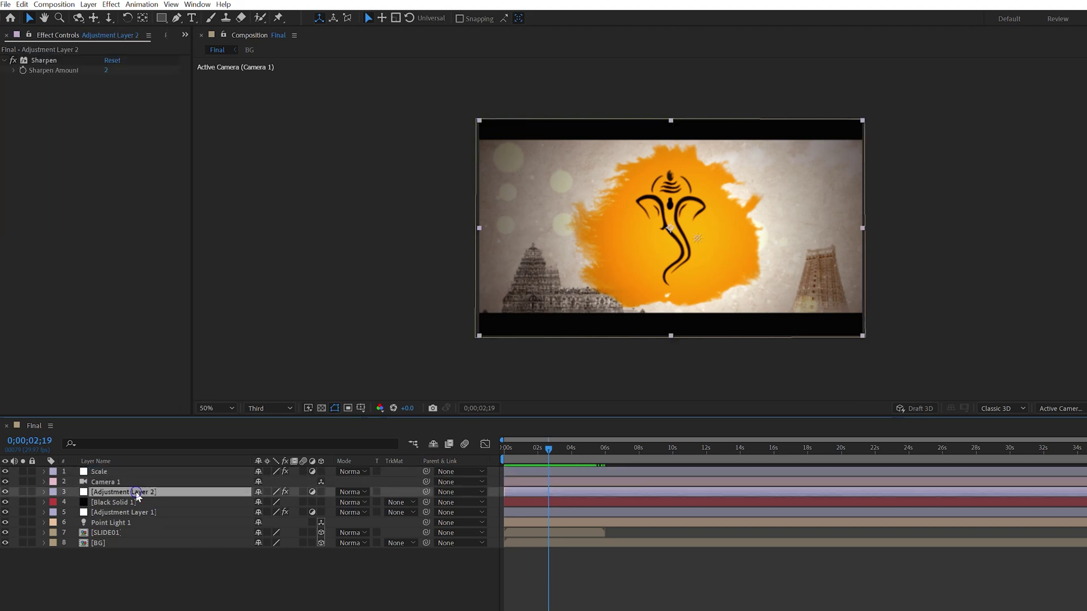
{"action": "left_click", "coordinate": [166, 460]}
{"action": "type", "text": "Sharp"}
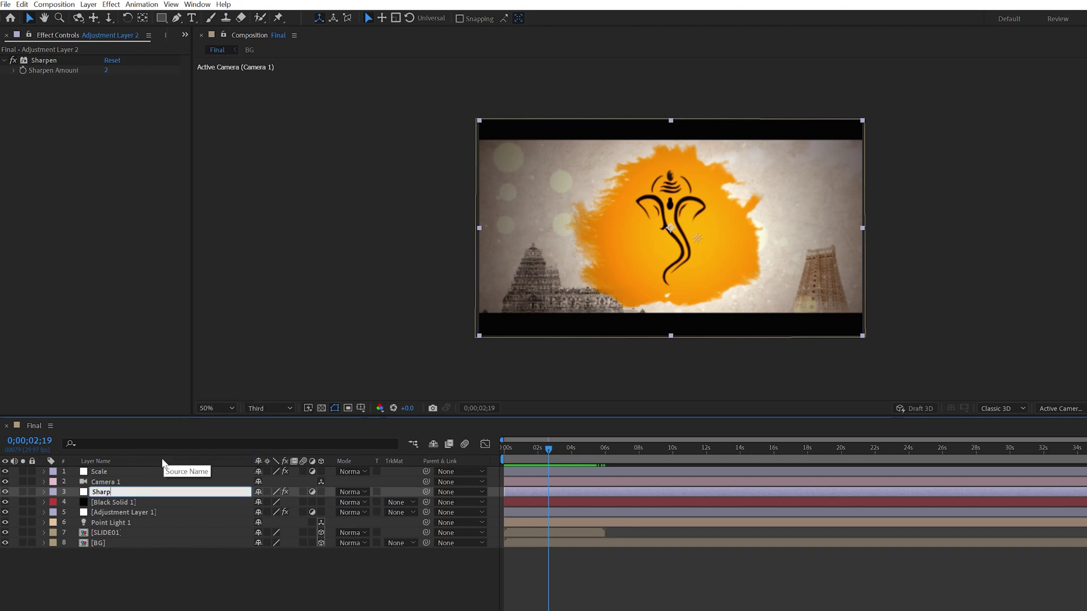
{"action": "left_click", "coordinate": [138, 592]}
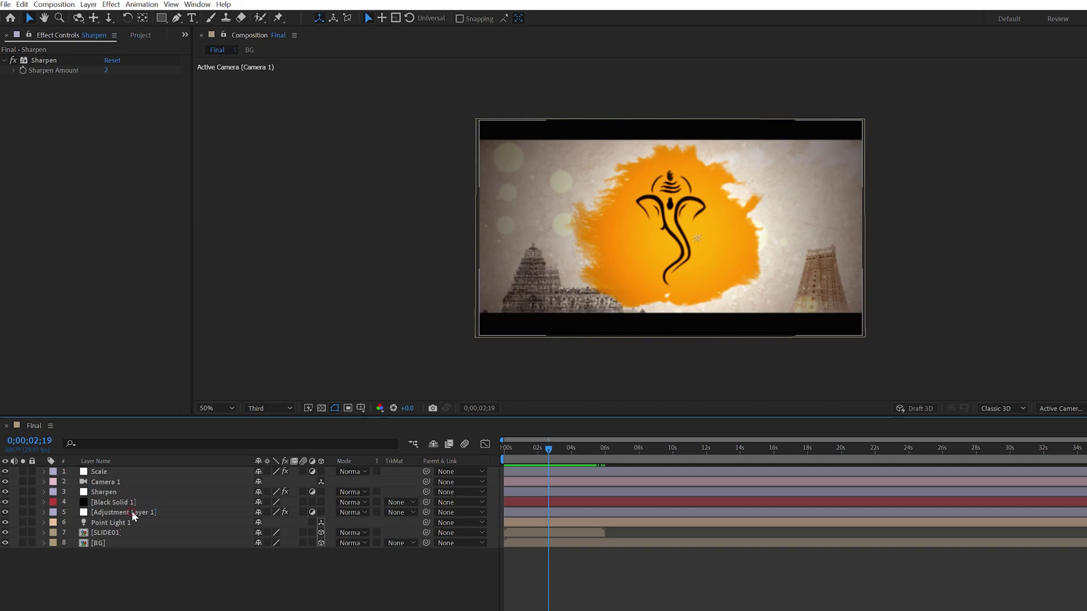
- Rename the adjustment layer holding the Curves color grade as CC
{"action": "right_click", "coordinate": [131, 512]}
{"action": "left_click", "coordinate": [171, 481]}
{"action": "type", "text": "CC"}
{"action": "left_click", "coordinate": [157, 605]}
- Rename the masked black solid that forms the letterbox bars as BB and leave all layers deselected
{"action": "left_click", "coordinate": [123, 502]}
{"action": "right_click", "coordinate": [124, 501]}
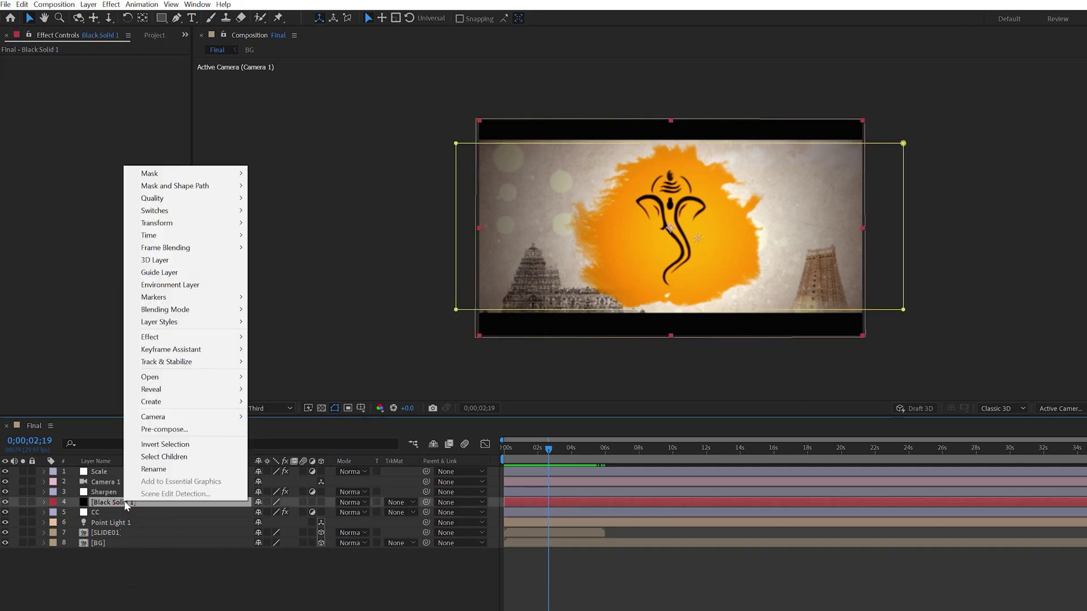
{"action": "left_click", "coordinate": [151, 470]}
{"action": "type", "text": "BB"}
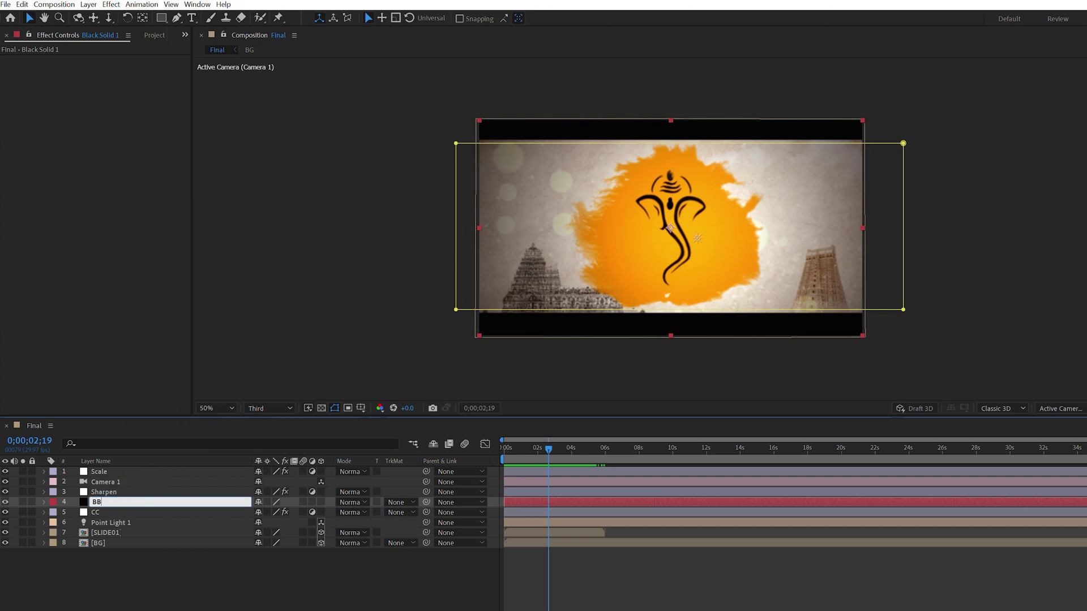
{"action": "left_click", "coordinate": [115, 526]}
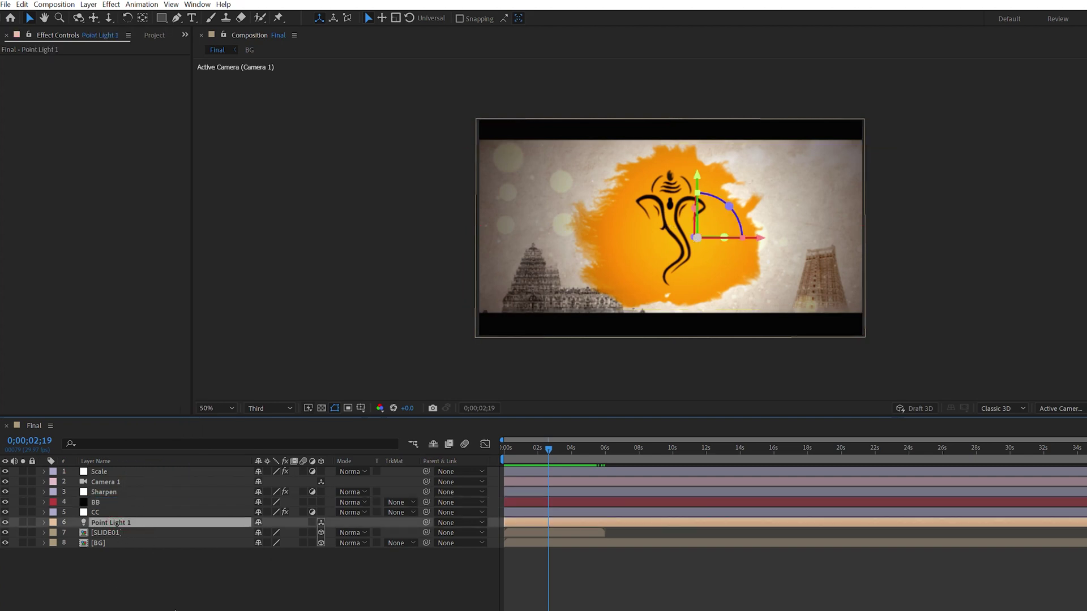
{"action": "left_click", "coordinate": [170, 610]}
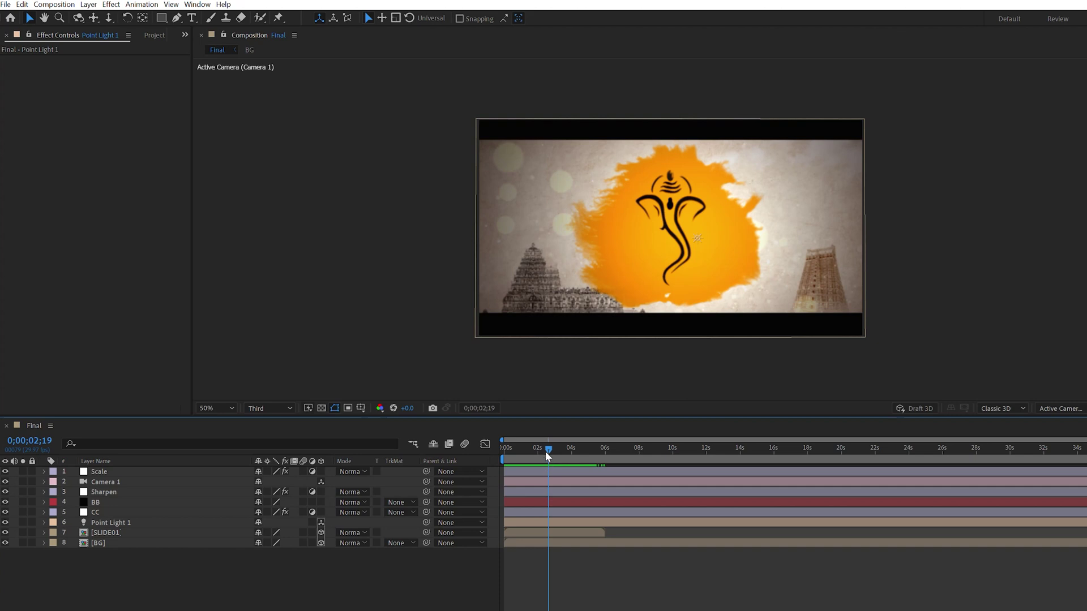
- Play the Final composition from its first frame to review the scaled and wiggling shot
{"action": "left_click_drag", "start_coordinate": [546, 451], "coordinate": [471, 444]}
{"action": "key", "text": "space"}
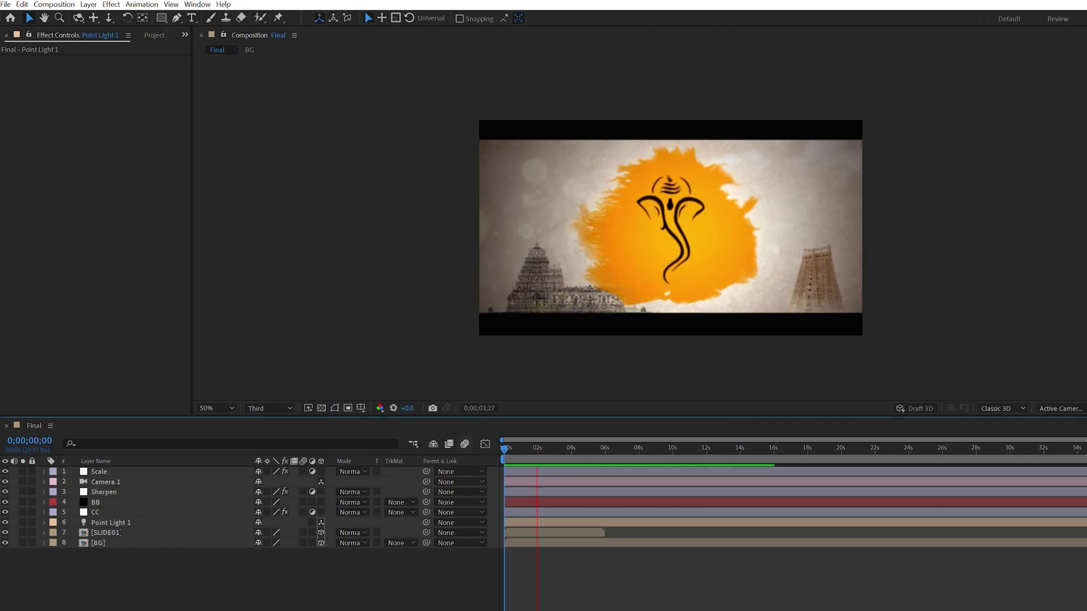
{"action": "left_click", "coordinate": [528, 448]}
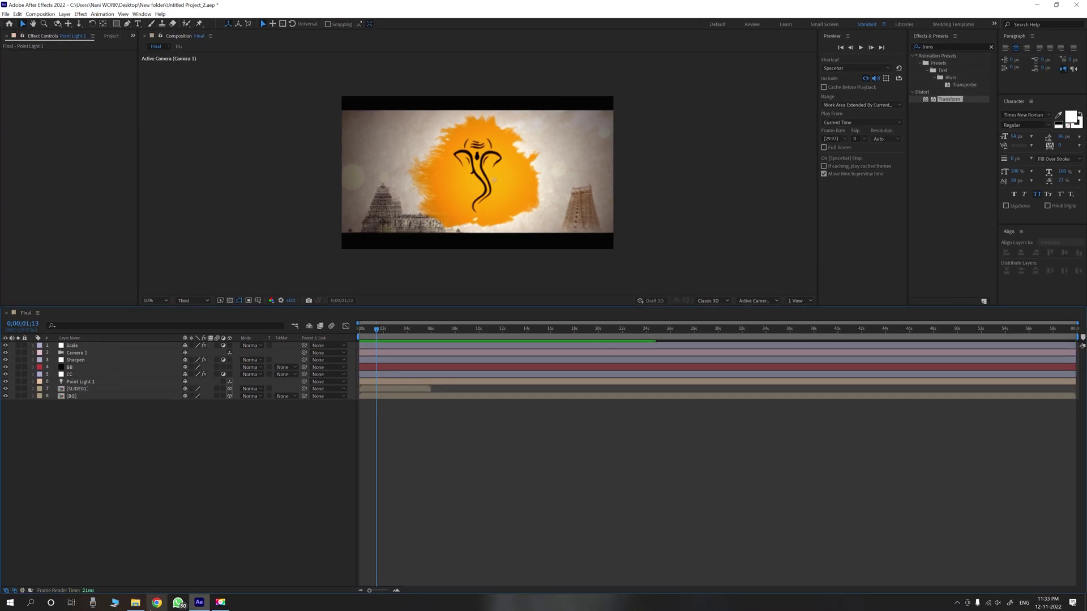
- Switch to the 03_FOOTAGE folder in File Explorer and open the Birds.mov clip for viewing
{"action": "left_click", "coordinate": [136, 604]}
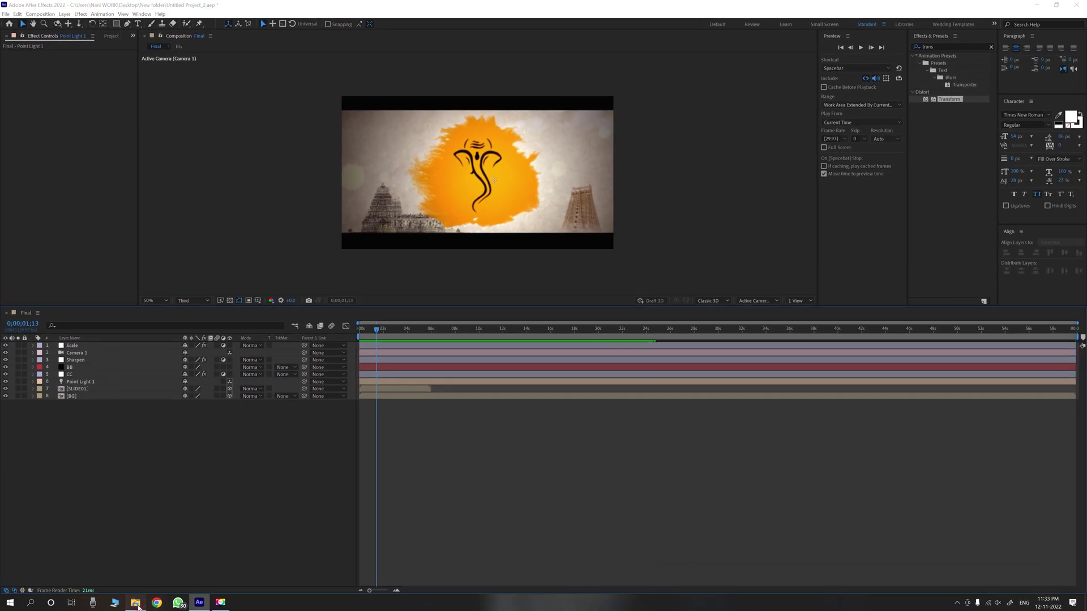
{"action": "double_click", "coordinate": [784, 261]}
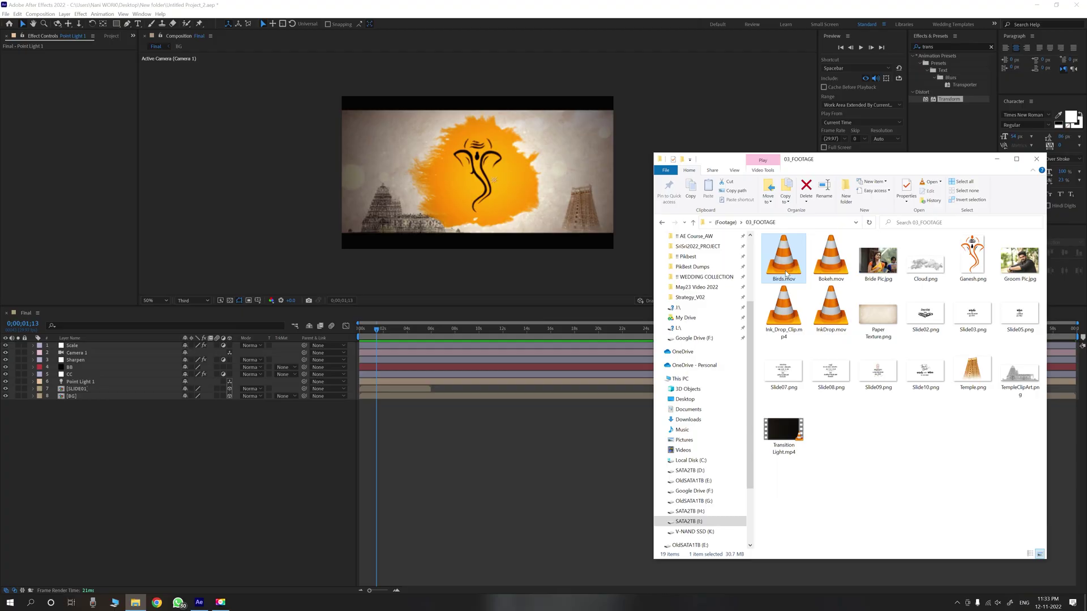
{"action": "left_click", "coordinate": [1076, 4]}
- Return to After Effects and select the SLIDE01 layer in the Final composition
{"action": "left_click", "coordinate": [414, 408]}
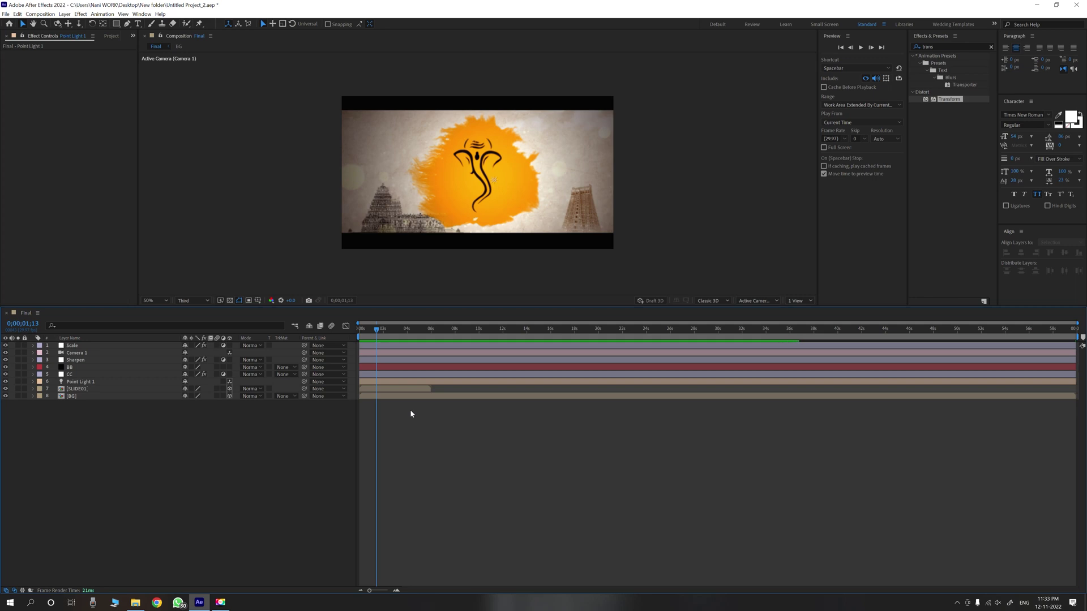
{"action": "left_click", "coordinate": [125, 389]}
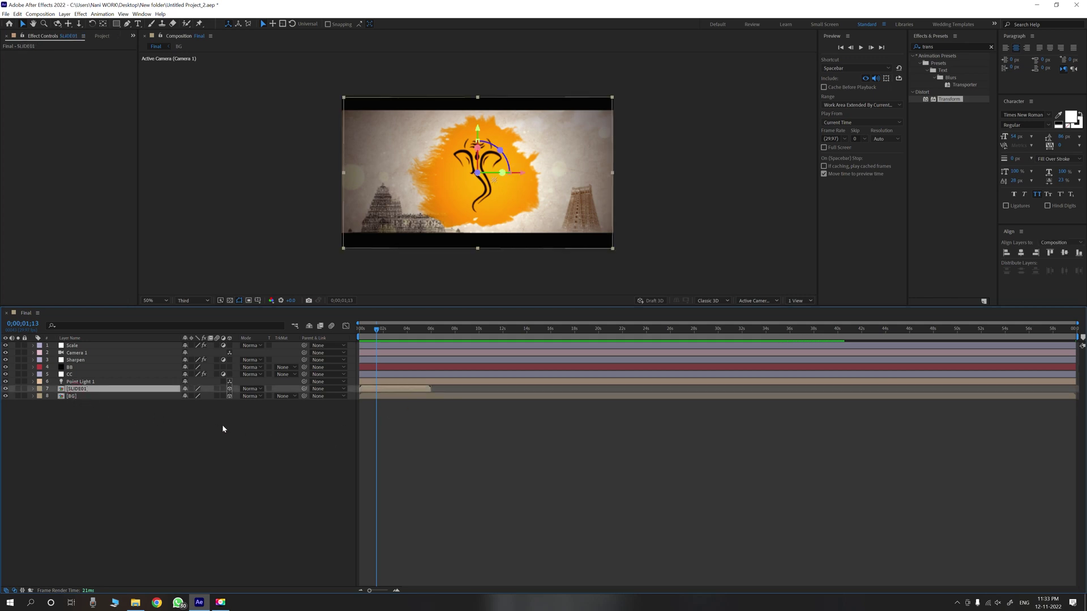